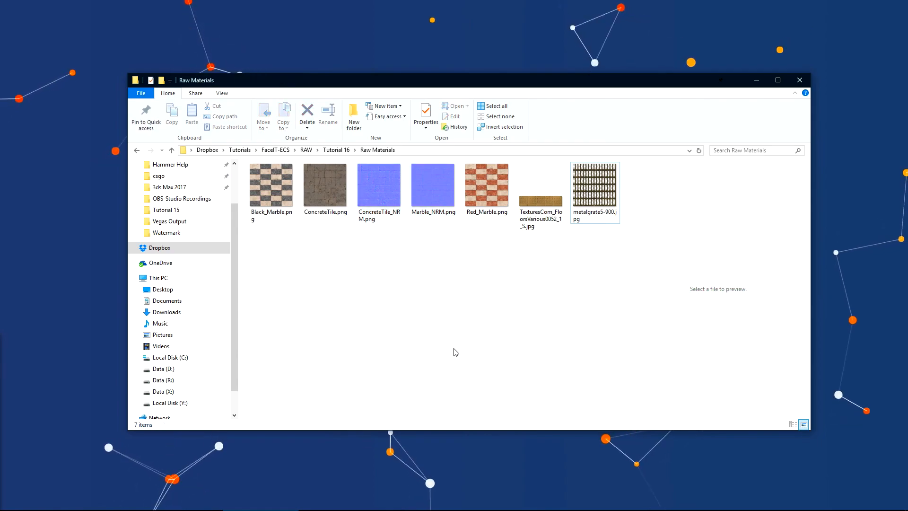
left_click(395, 286)
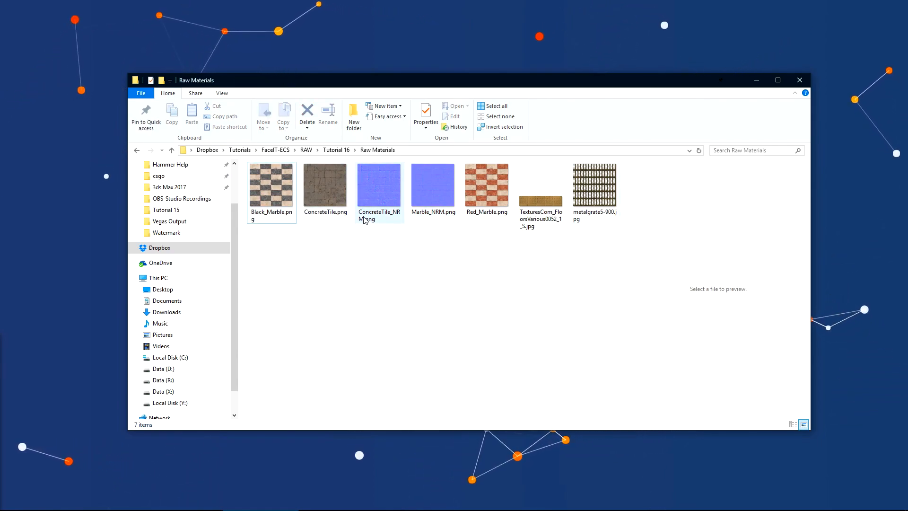
left_click(47, 318)
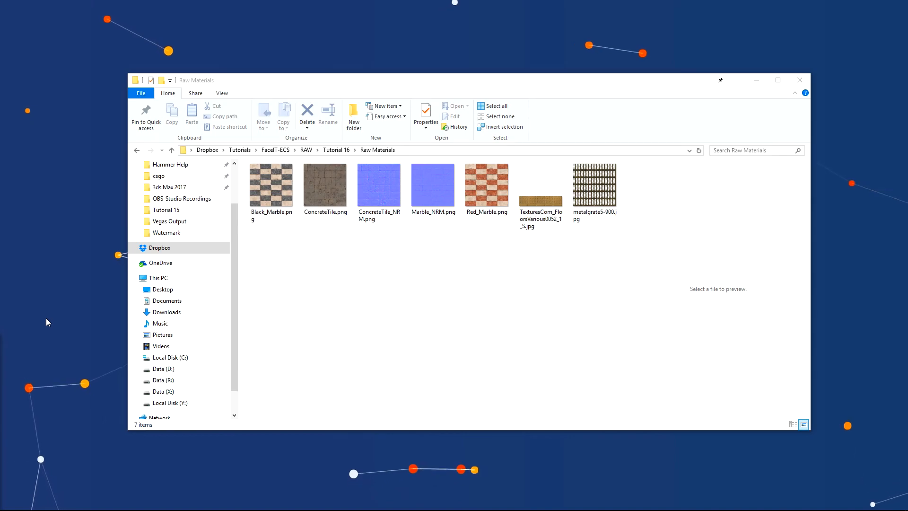
Step: Switch to Chrome and download the VTFEdit installer from the texture tools list at tophattwaffle.com/downloads
key("super+1")
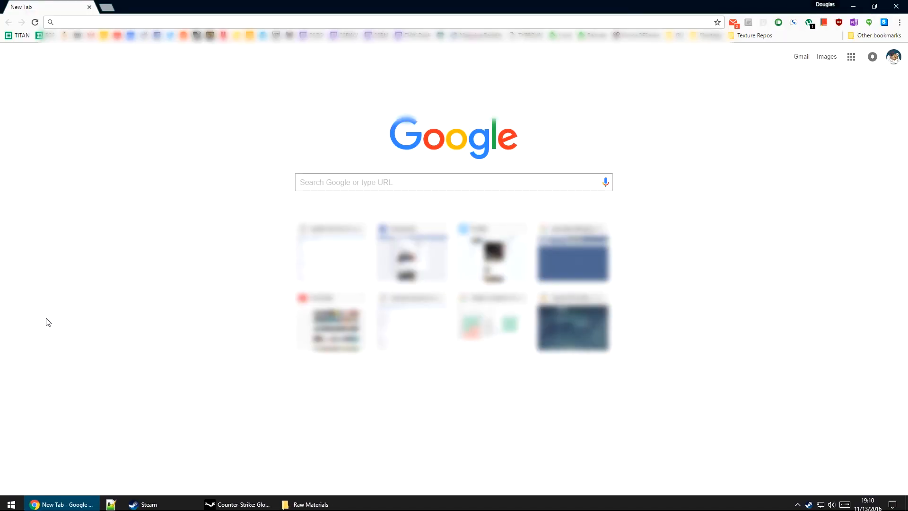
type("tophattwaffle.com/download")
key("Return")
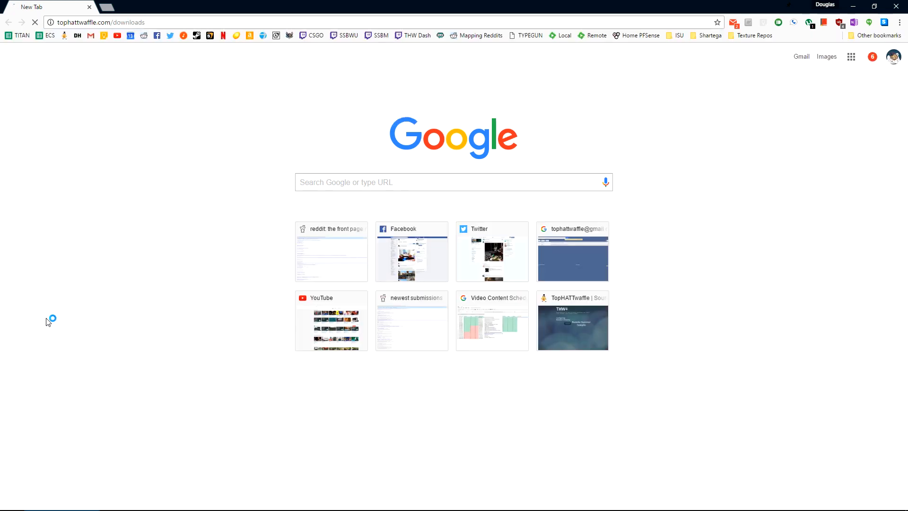
scroll(149, 296, "down", 20)
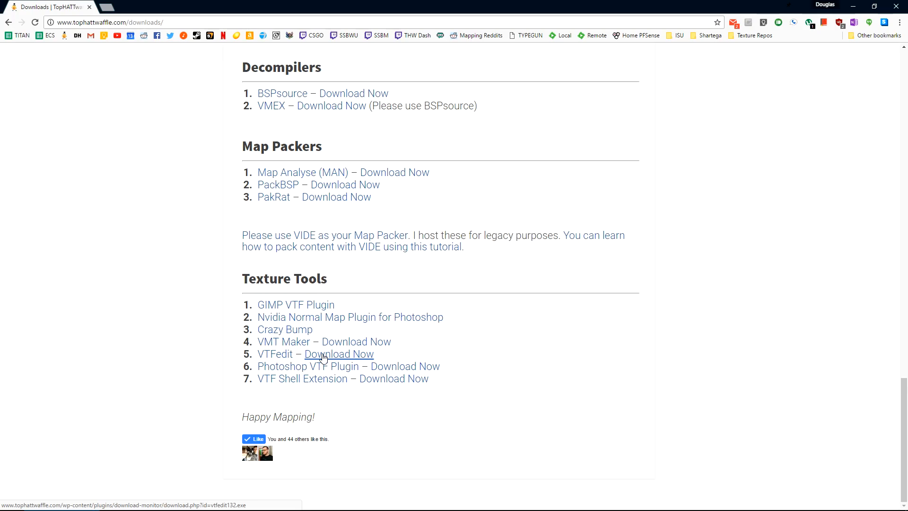
left_click(471, 324)
Step: Run vtfedit132.exe, accept the license agreement and install VTFEdit with .vtf file association and the default Start Menu folder
left_click(52, 499)
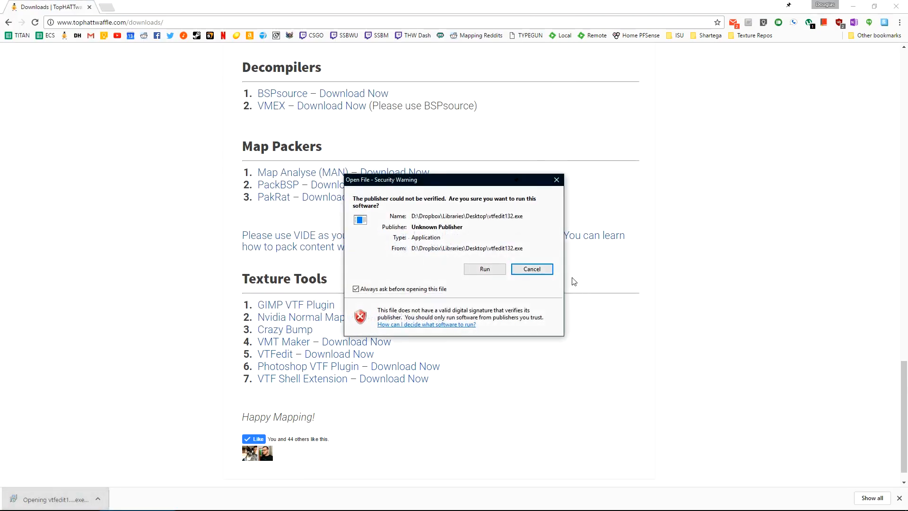
left_click(486, 269)
left_click(514, 339)
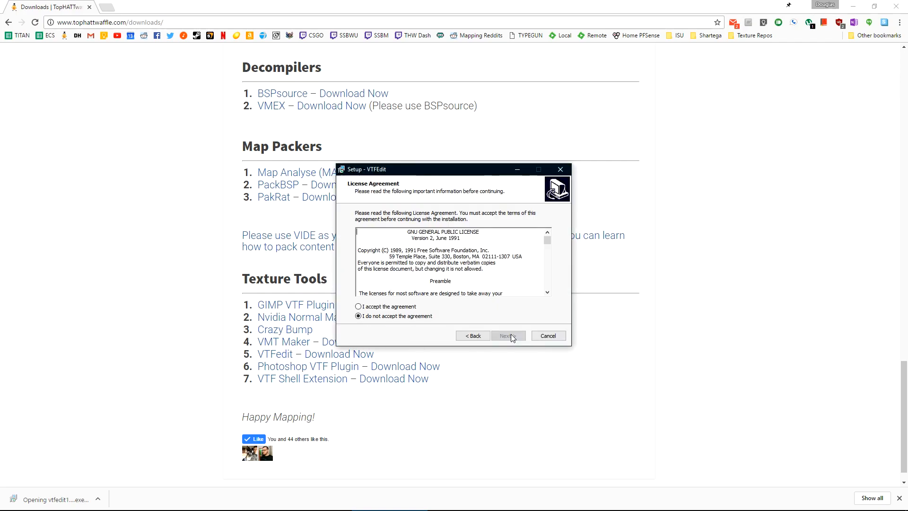
left_click(511, 336)
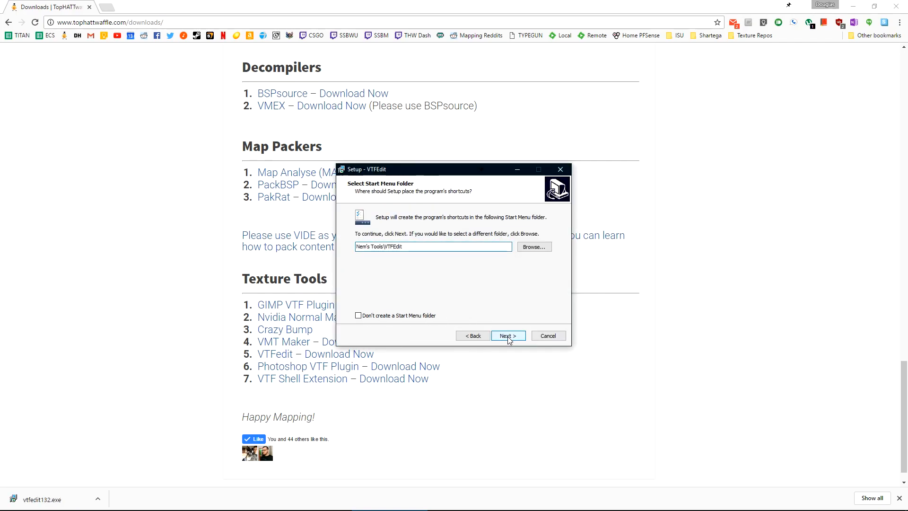
left_click(508, 338)
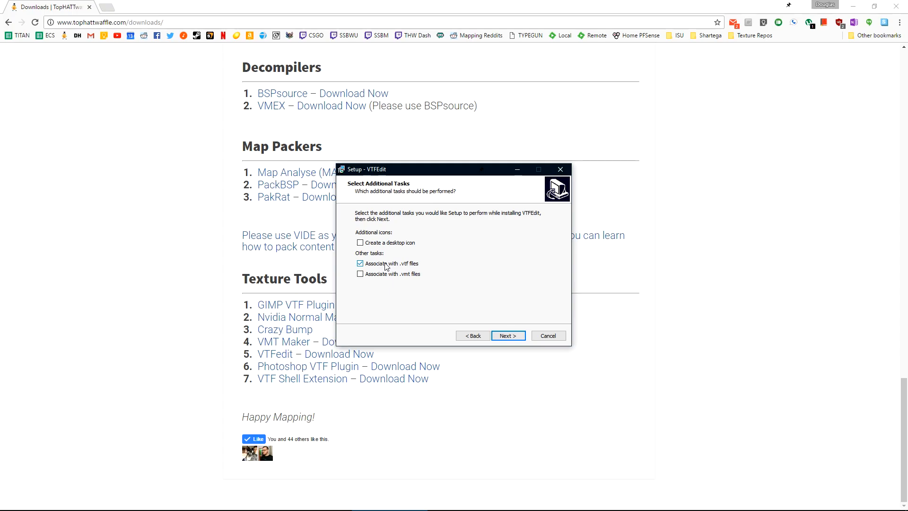
left_click(518, 337)
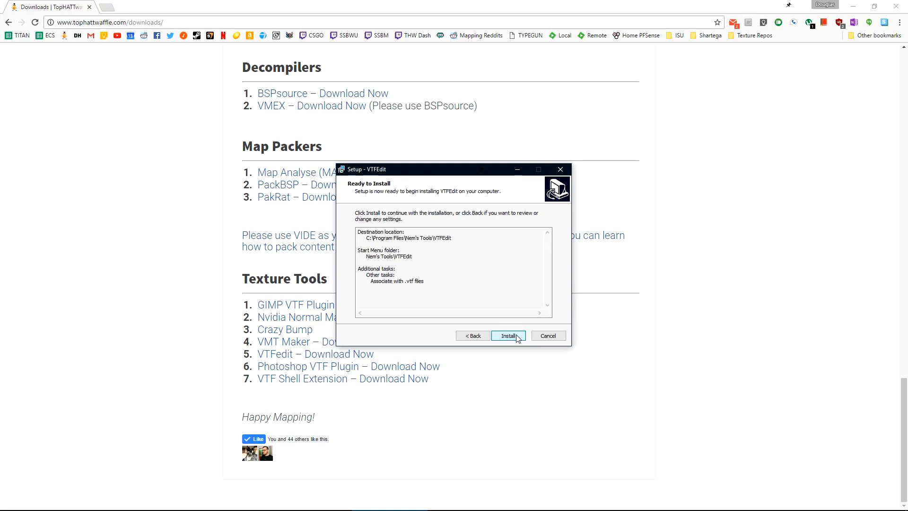
left_click(518, 337)
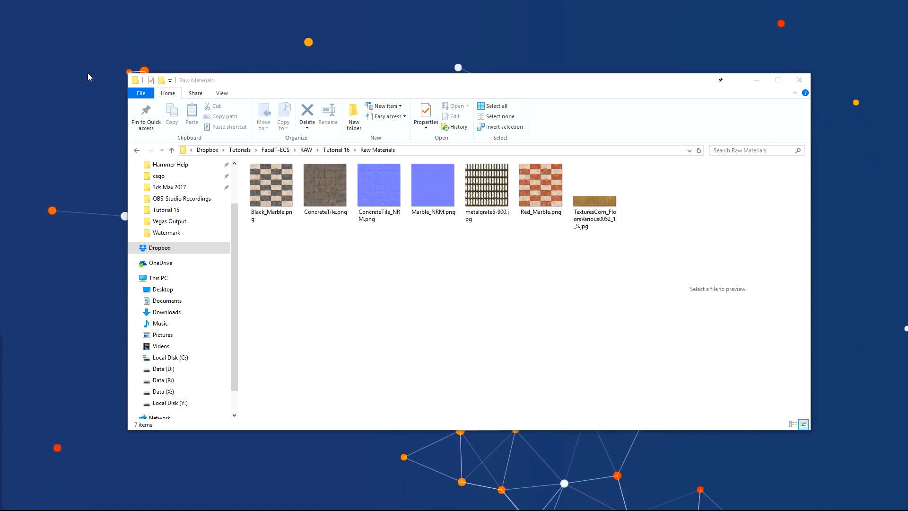
Step: Launch VTFEdit and import ConcreteTile.png from the Raw Materials folder, using DXT1 normal format, DXT5 alpha format and Nearest Power Of 2 resizing
key("super")
type("vtf")
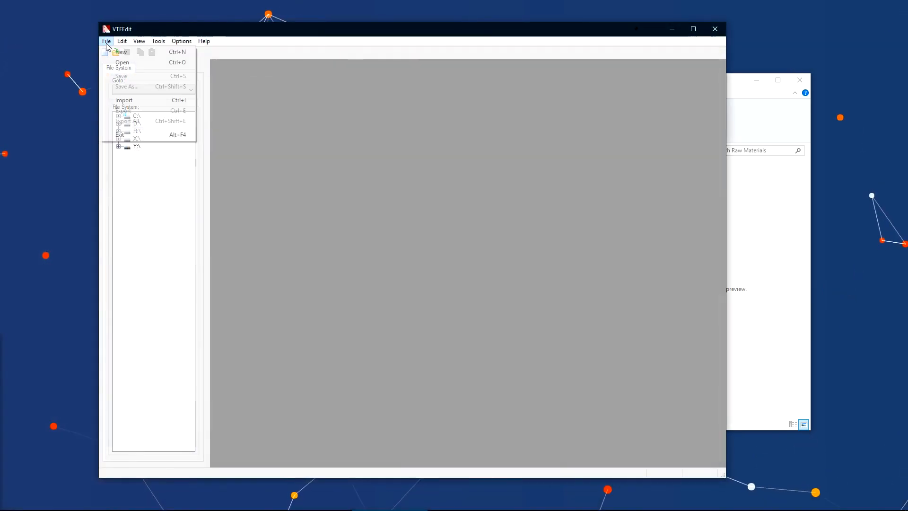
left_click(126, 100)
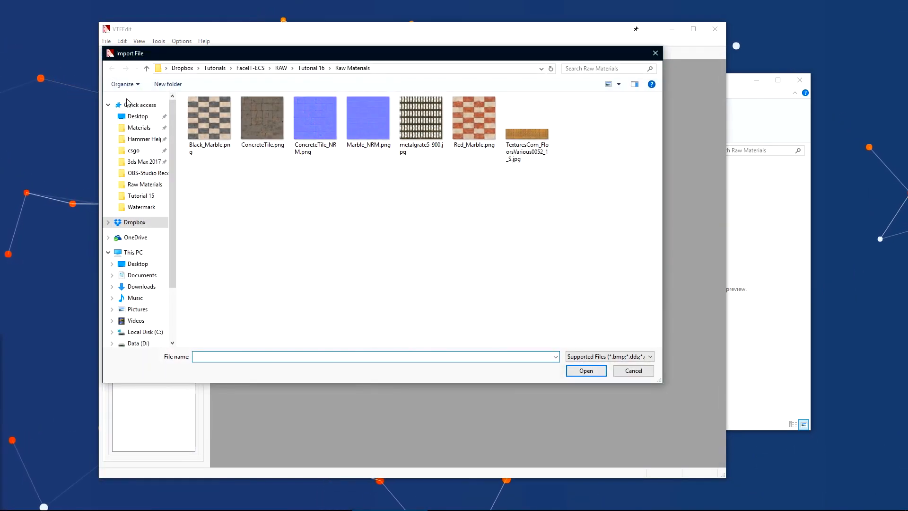
left_click(250, 131)
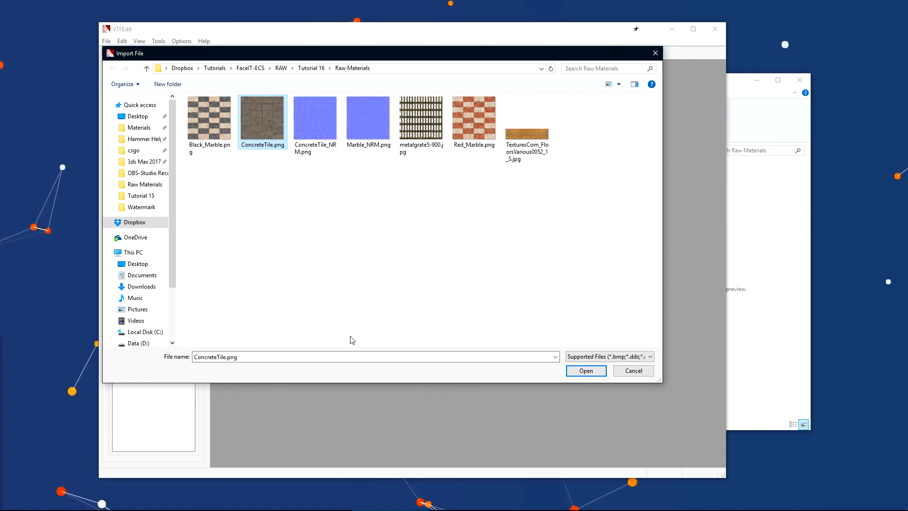
left_click(589, 371)
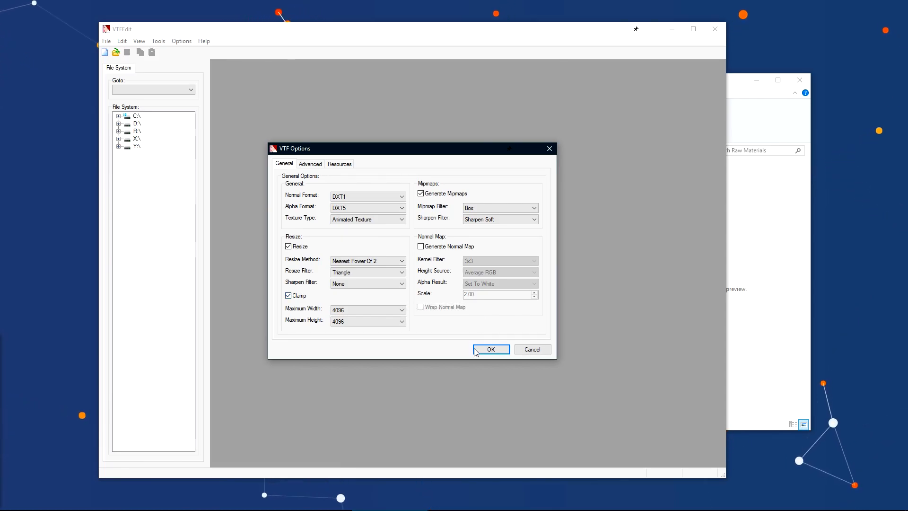
left_click(491, 349)
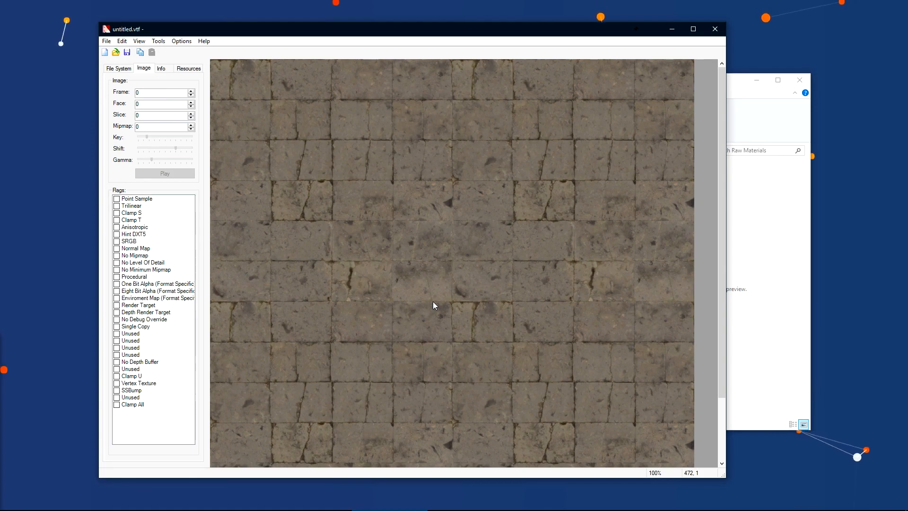
Step: Turn the tiled preview off and back on to examine how the concrete texture repeats
left_click_drag(722, 81, 450, 95)
left_click(139, 41)
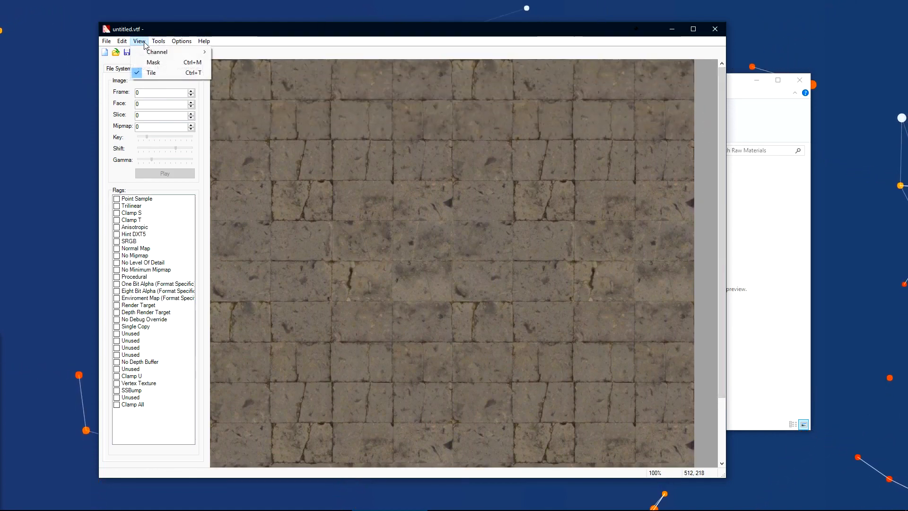
left_click(152, 74)
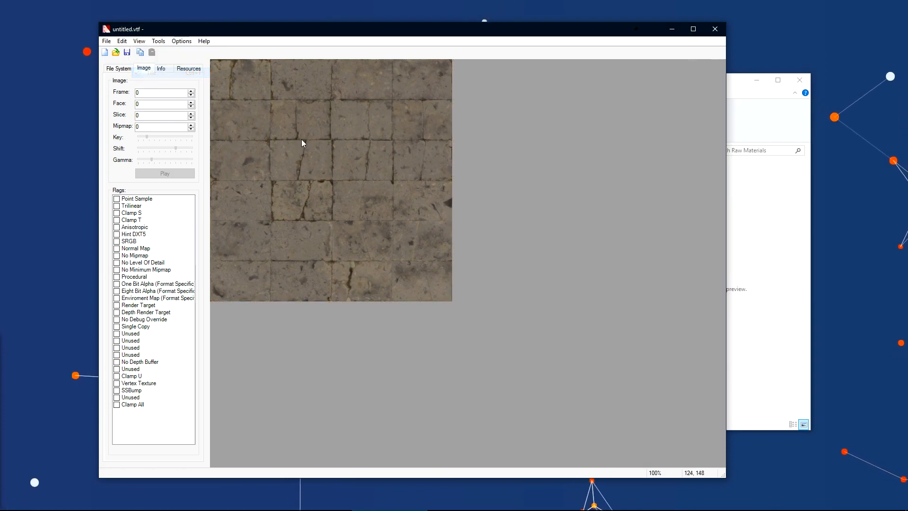
key("ctrl+t")
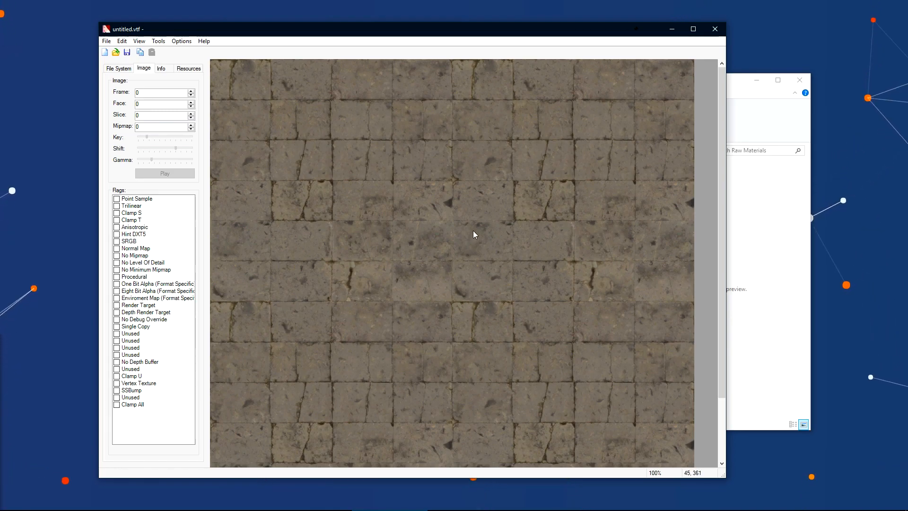
Step: Save the texture as brick_01.vtf in the Raw Materials folder and select the saved file in File Explorer
left_click(106, 41)
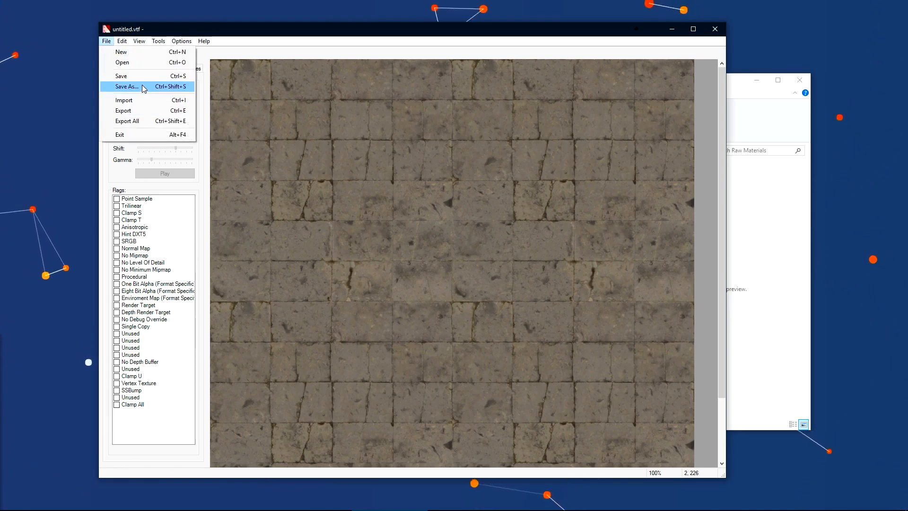
left_click(124, 86)
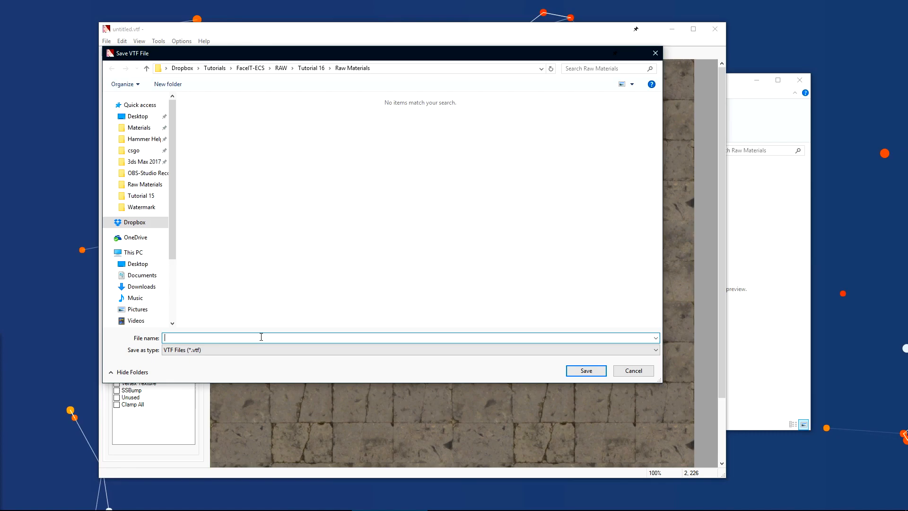
type("brick_01")
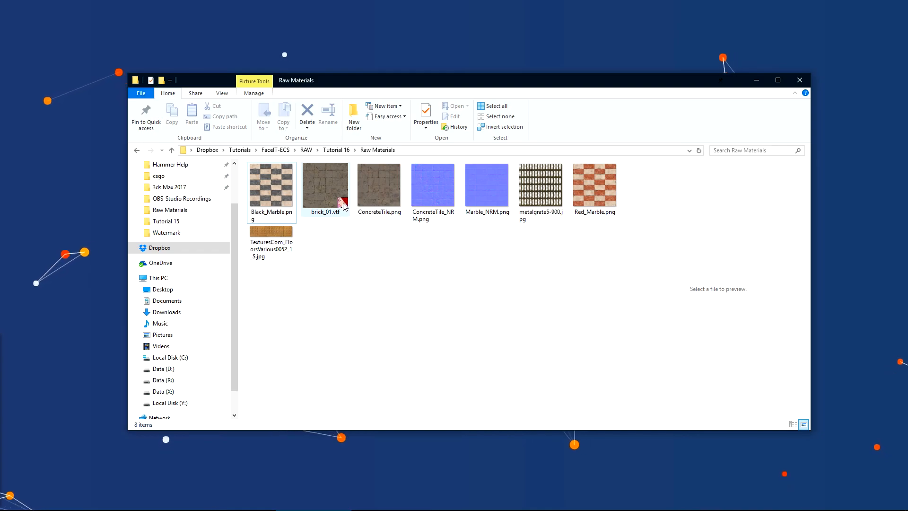
left_click(340, 204)
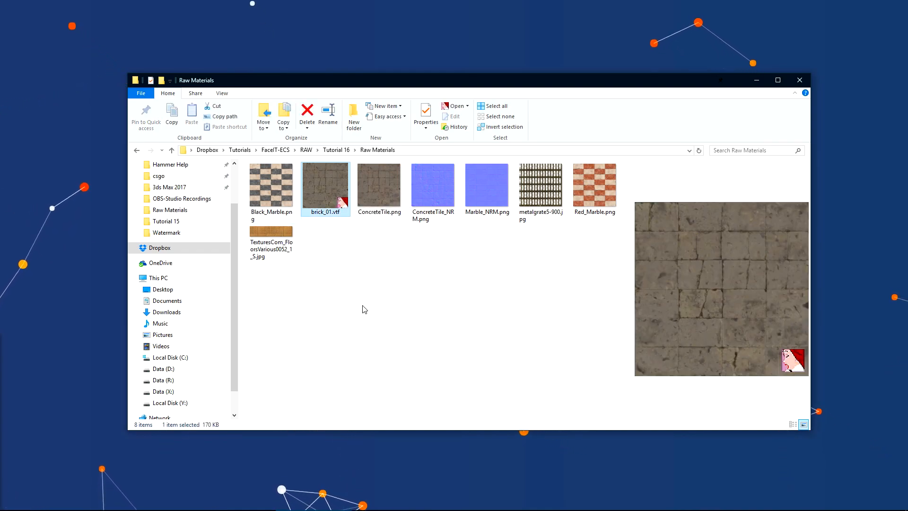
Step: In a second File Explorer window, create a folder named de_metro inside the csgo materials folder
key("ctrl+n")
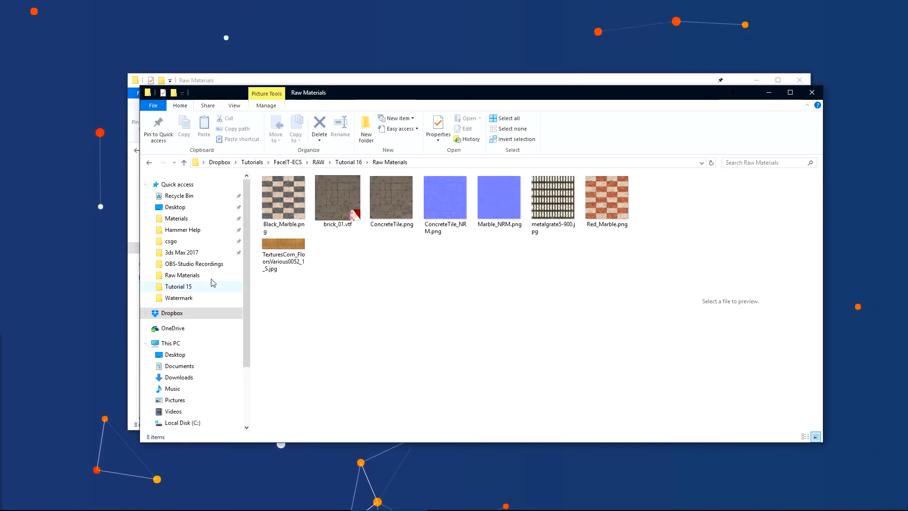
left_click(194, 243)
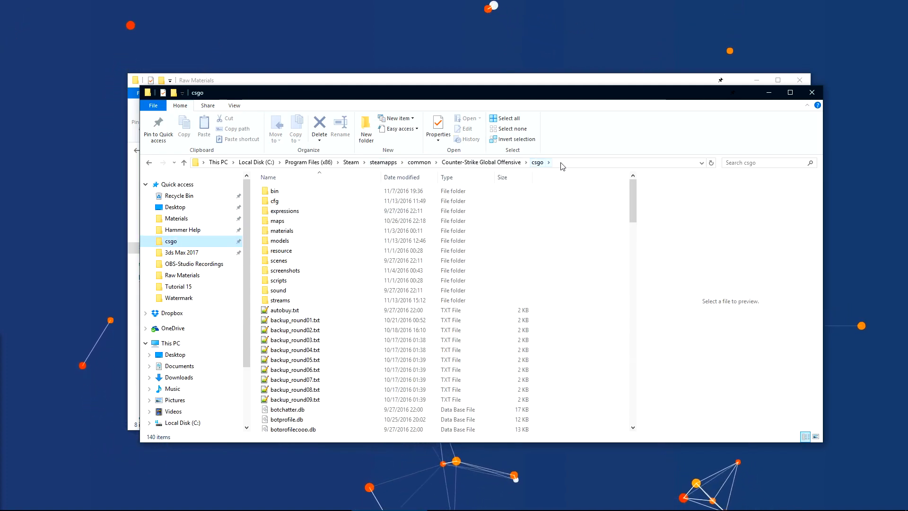
double_click(361, 231)
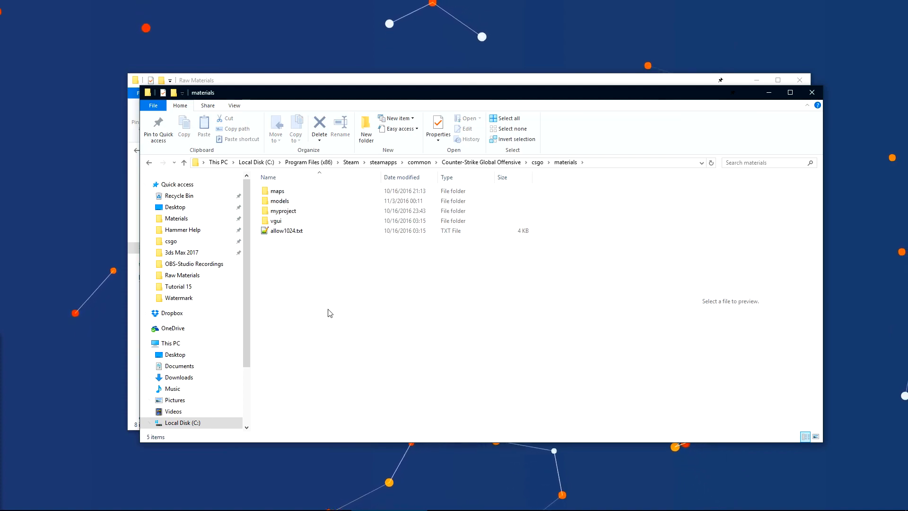
key("ctrl+shift+n")
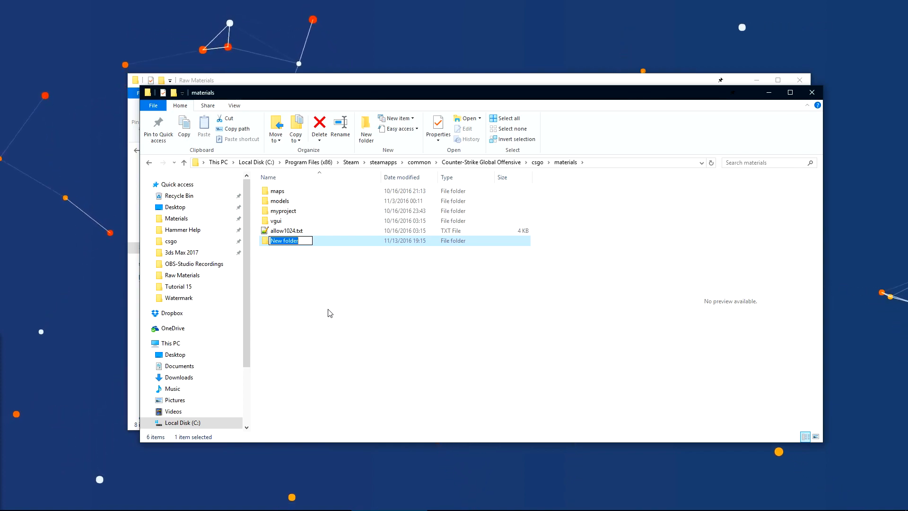
type("de_metro")
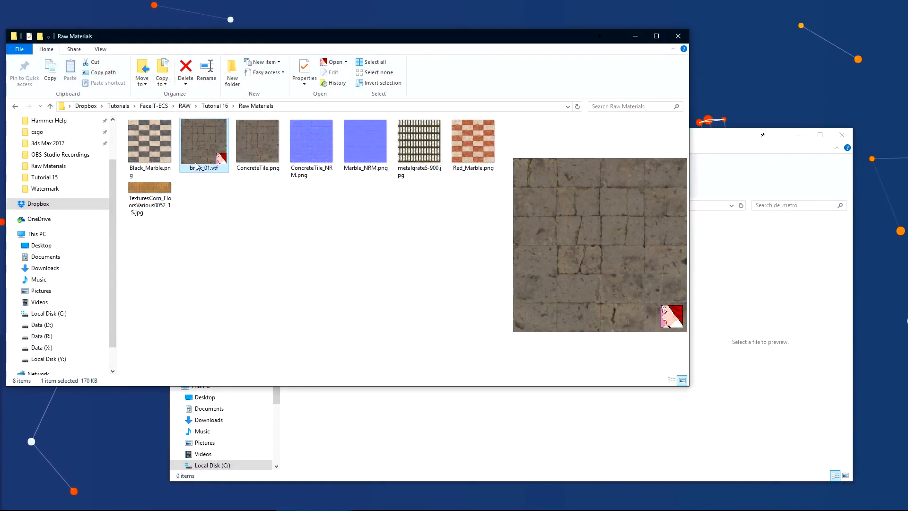
Step: Copy brick_01.vtf from Raw Materials into the de_metro folder and open the copy in VTFEdit
left_click_drag(196, 166, 387, 427)
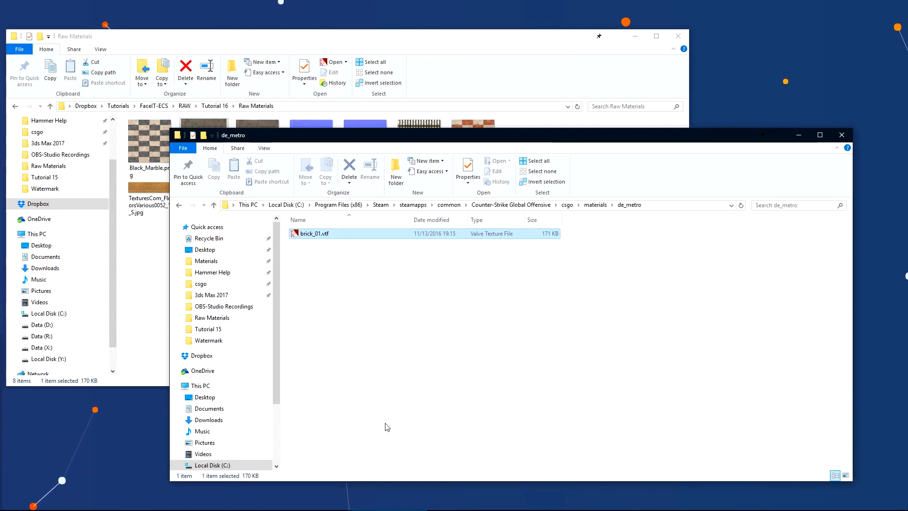
double_click(343, 234)
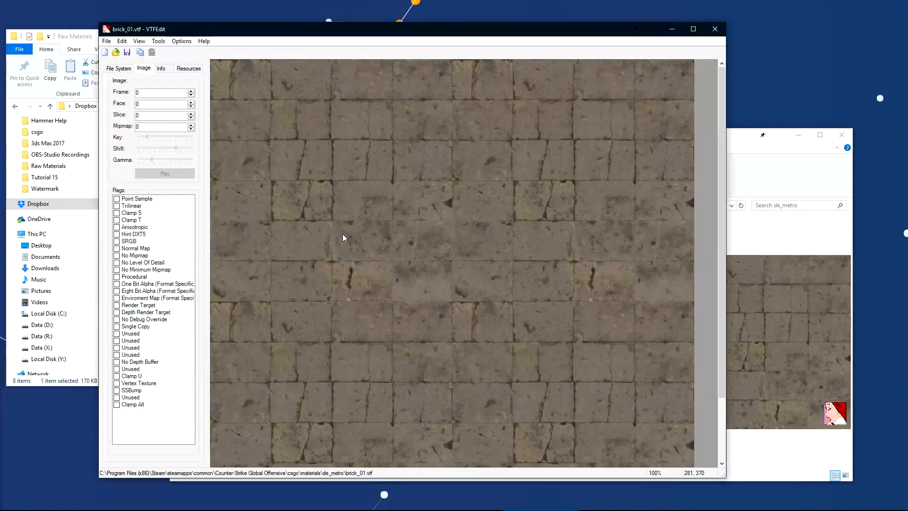
Step: Start a VMT file for base texture de_metro/brick_01, keeping the LightmappedGeneric shader and setting Surface 1 to Concrete
left_click(159, 41)
left_click(173, 53)
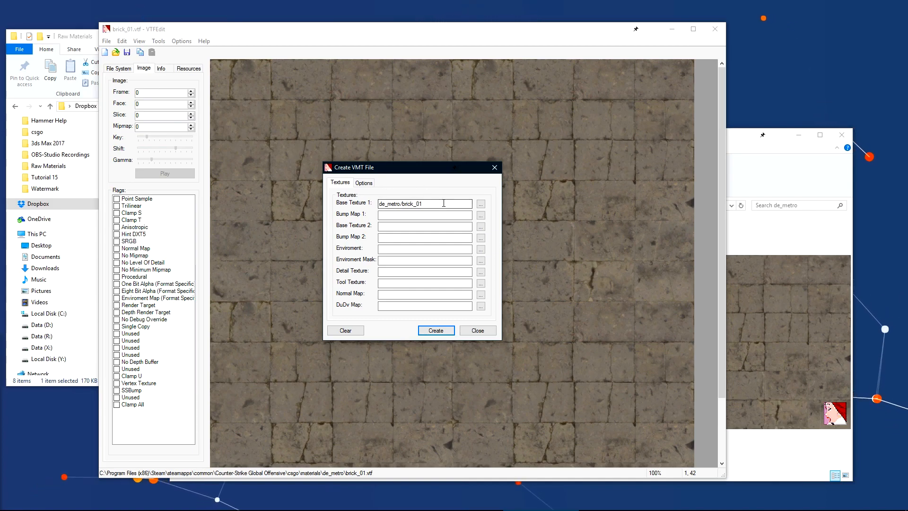
left_click_drag(444, 203, 365, 207)
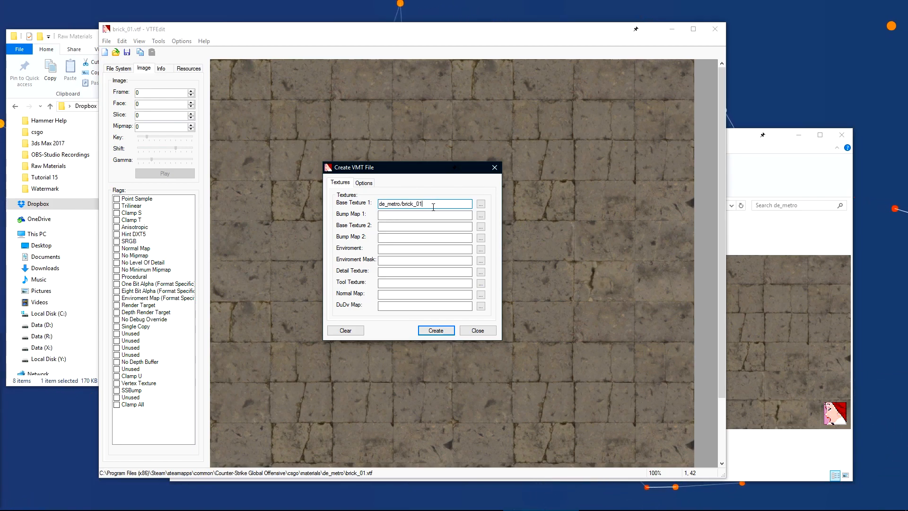
left_click(364, 182)
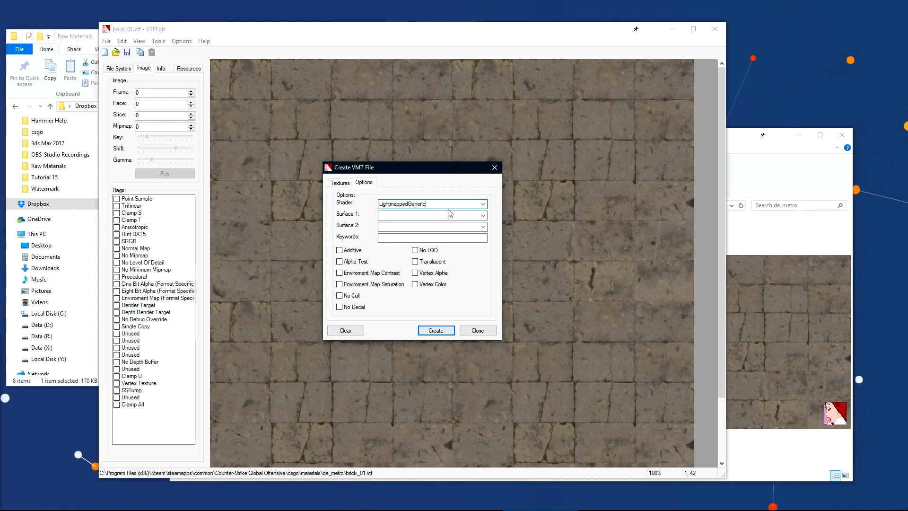
left_click(483, 216)
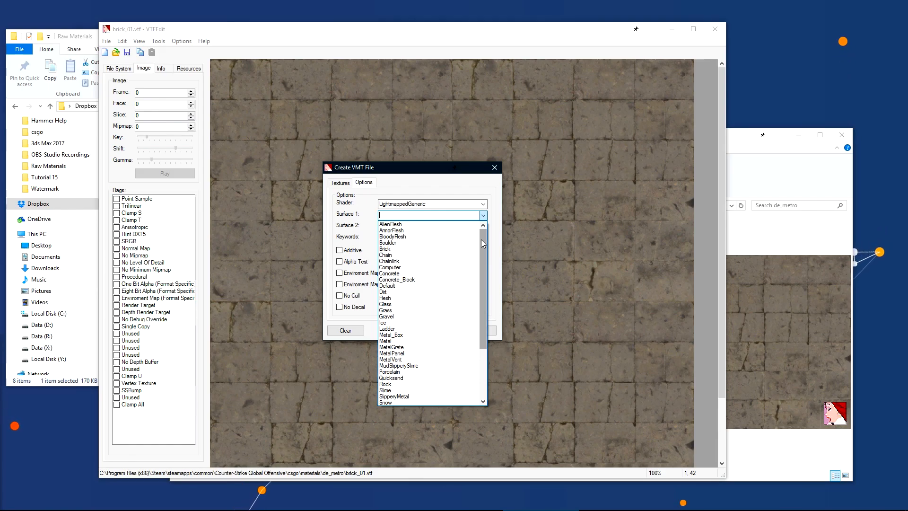
left_click(389, 273)
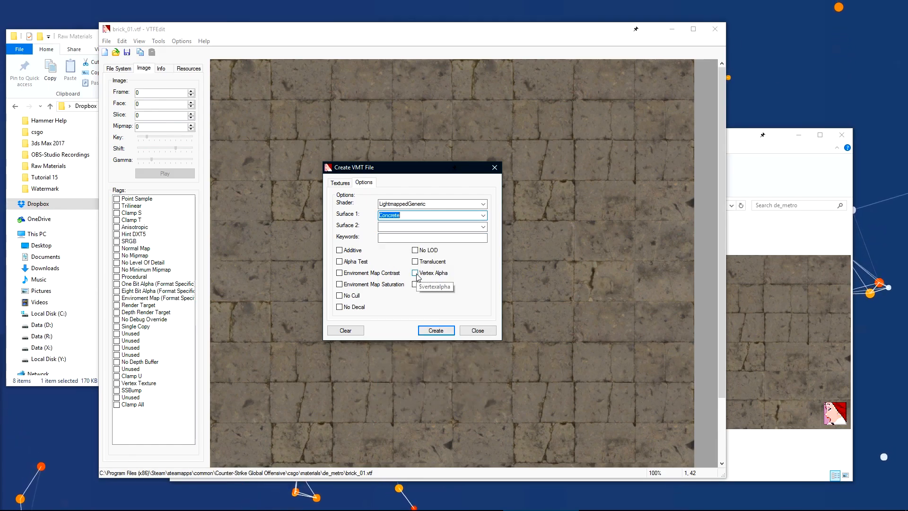
Step: Create the VMT file and save it as brick_01.vmt in the csgo materials/de_metro folder
left_click(436, 330)
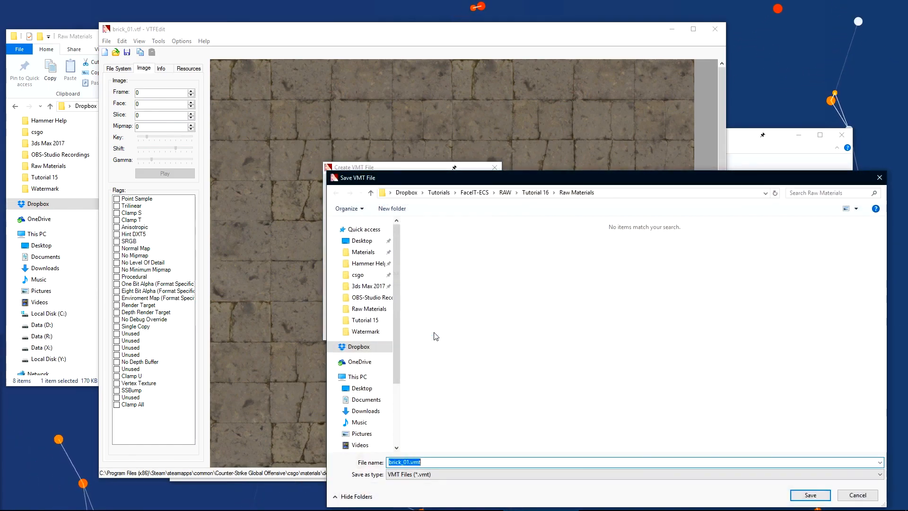
left_click(794, 137)
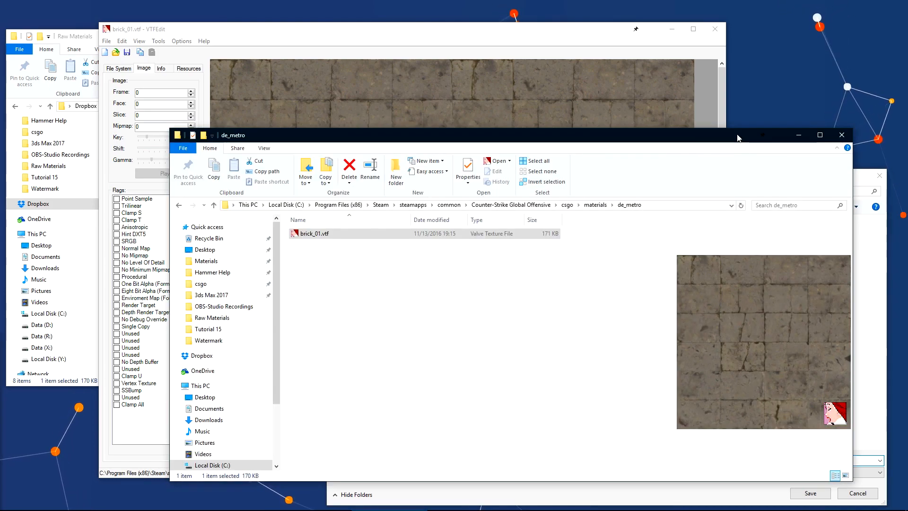
left_click(670, 206)
key("ctrl+c")
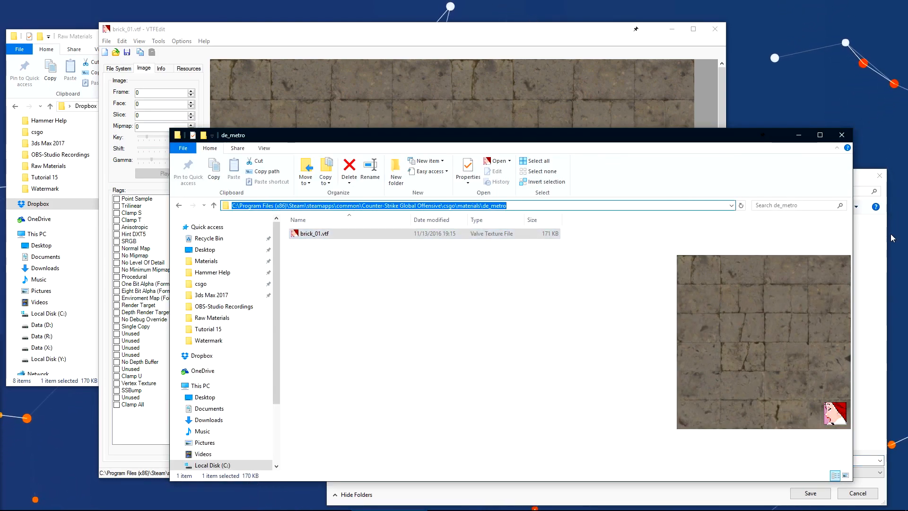
left_click(874, 237)
left_click(634, 191)
key("ctrl+v")
key("Return")
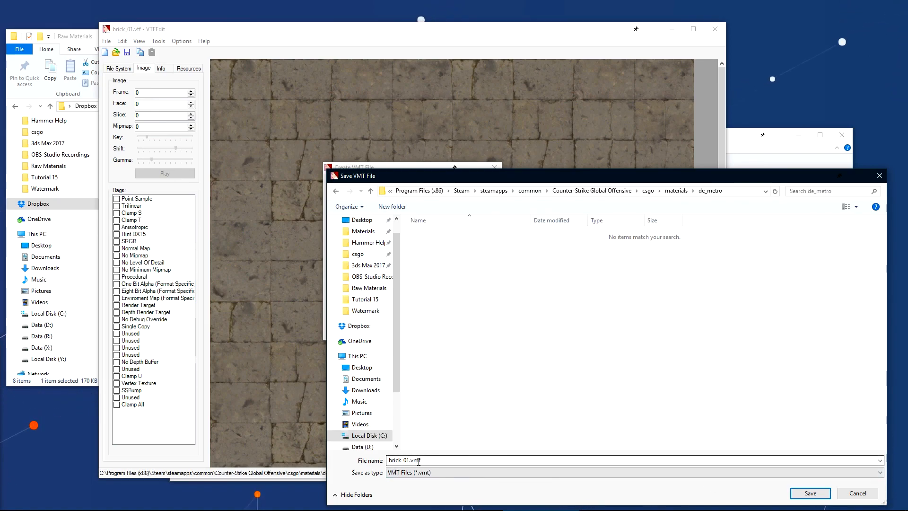
left_click(810, 493)
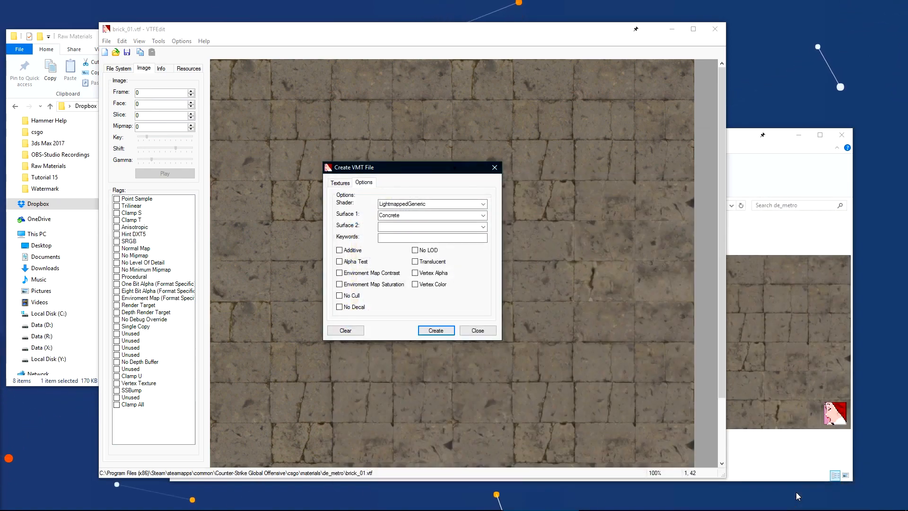
Step: Open brick_01.vmt from the de_metro folder in Notepad++ to review its shader, base texture and surface property lines
left_click(795, 284)
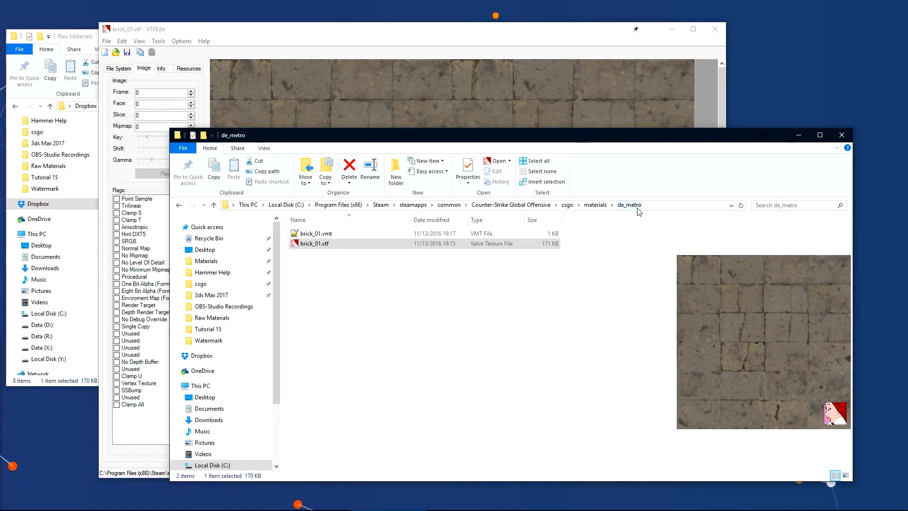
double_click(344, 231)
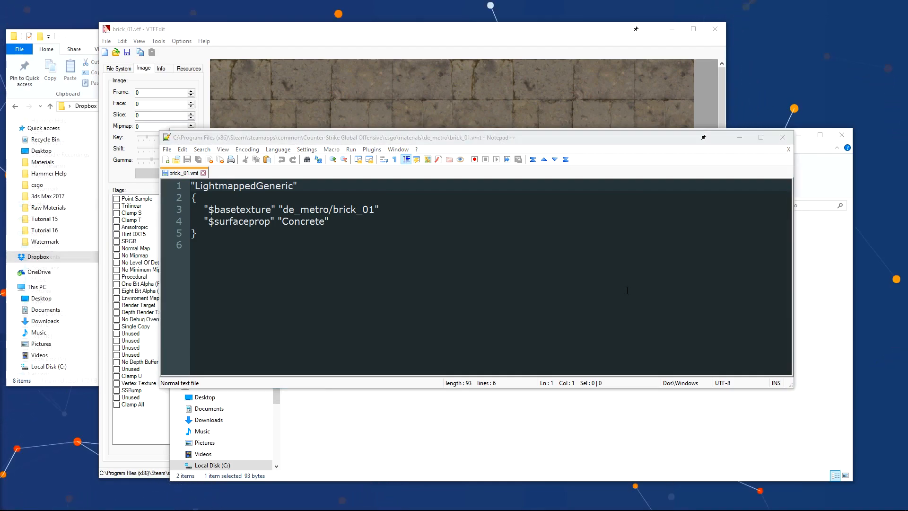
left_click(523, 447)
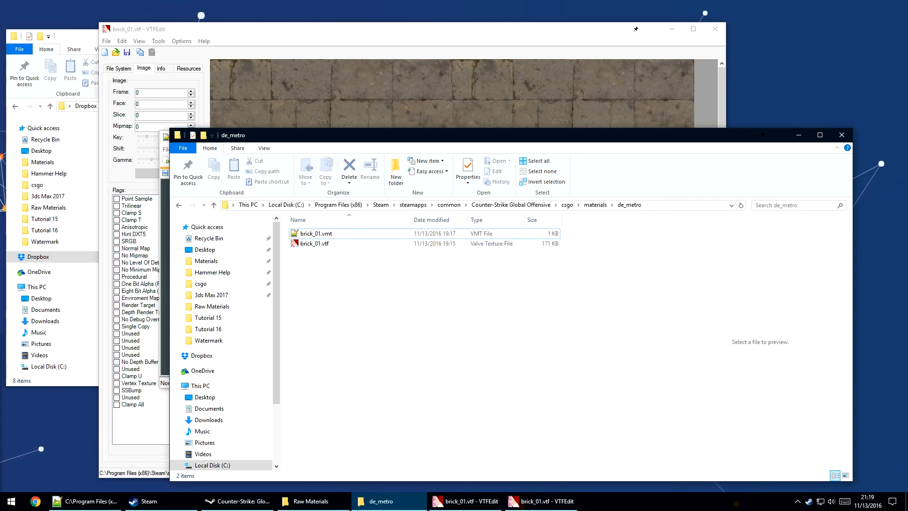
Step: In Hammer with the de_metro map, bring up the Face Edit Sheet, filter the textures by de_metro and choose de_metro/brick_01
left_click(322, 502)
double_click(445, 195)
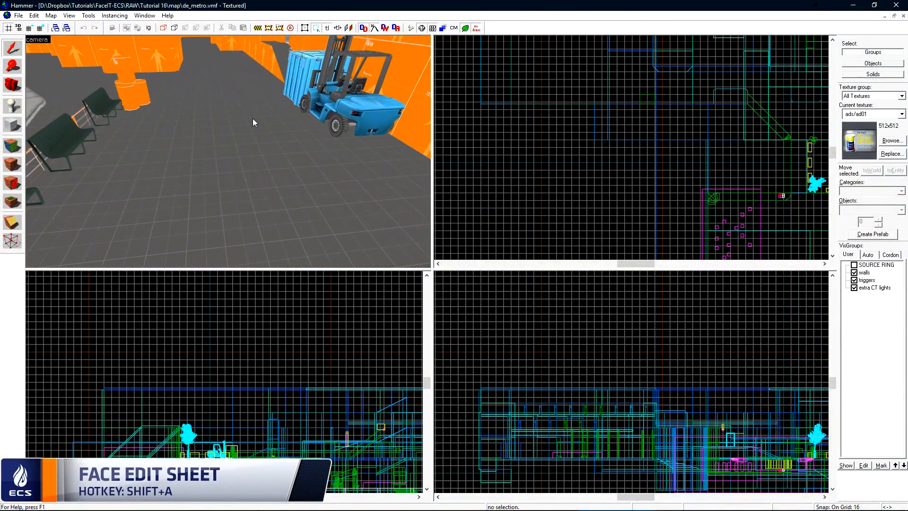
key("shift+a")
left_click(442, 291)
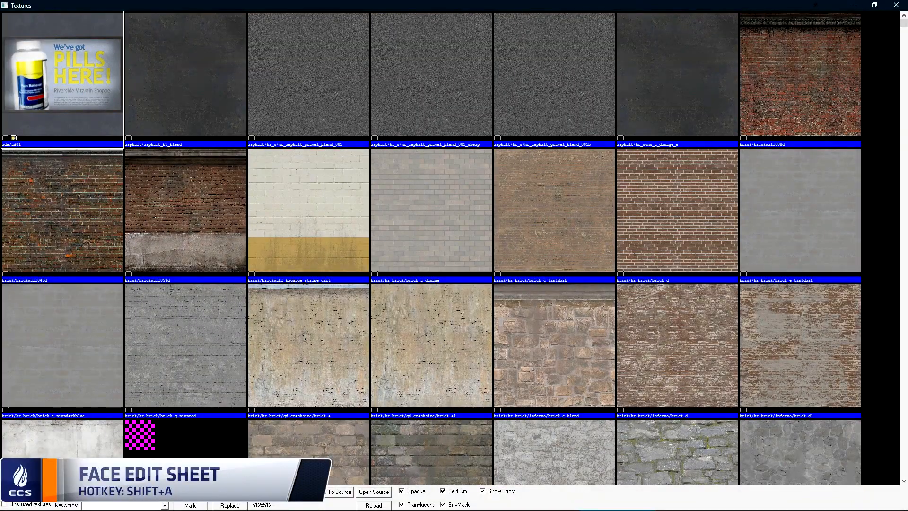
type("de_metro")
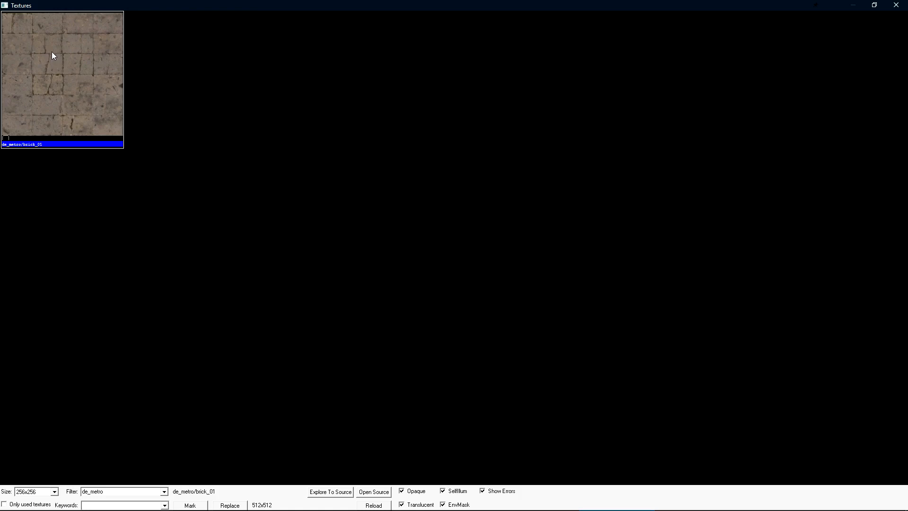
double_click(61, 84)
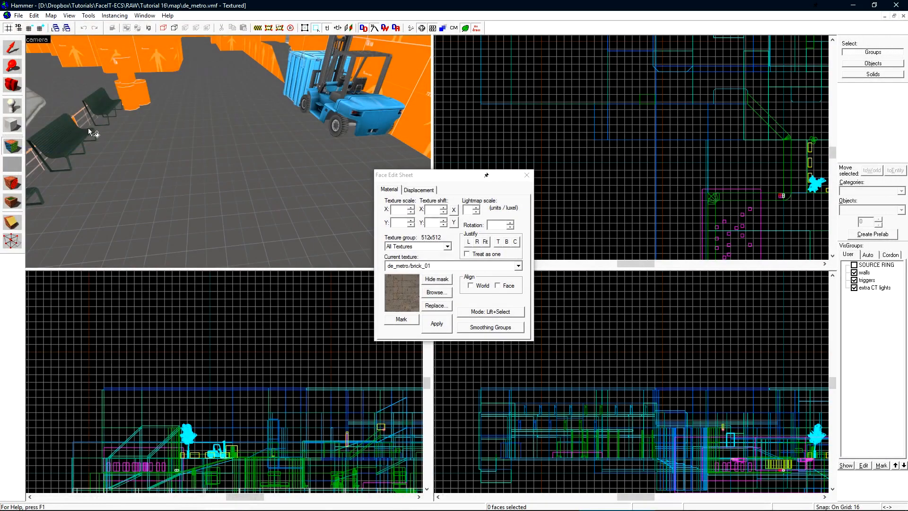
Step: Apply the de_metro/brick_01 texture to the floor faces around the benches and the adjoining lower walkway
key("z")
key("a")
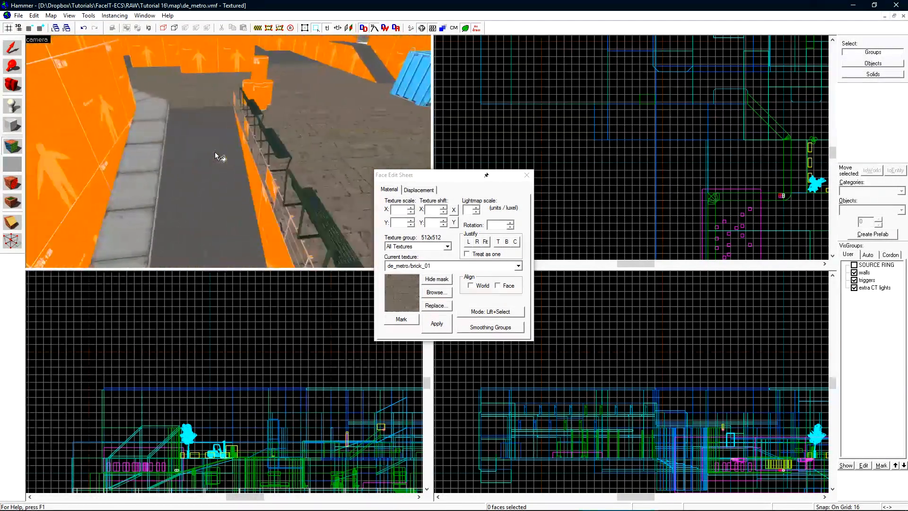
key("w")
key("z")
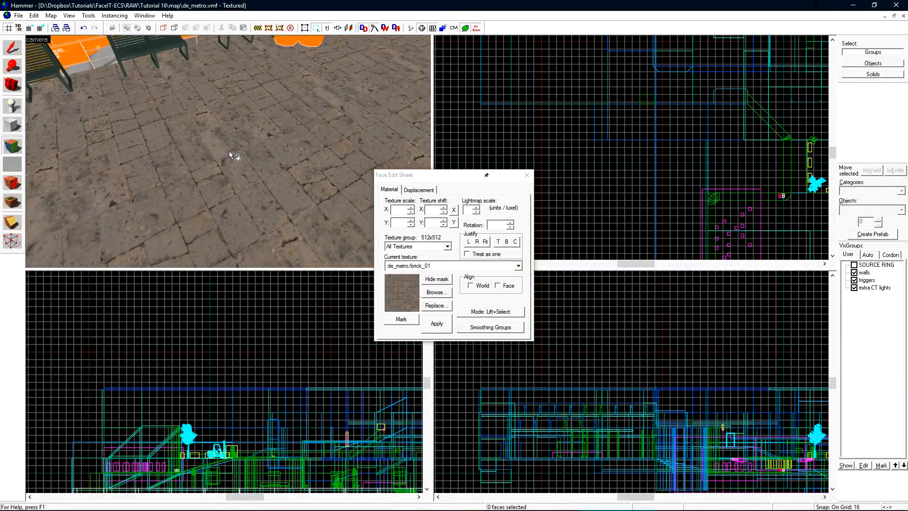
key("shift+s")
Step: Run the map in CS:GO and identify the floor material under the crosshair with the mat_crosshair console command
key("F9")
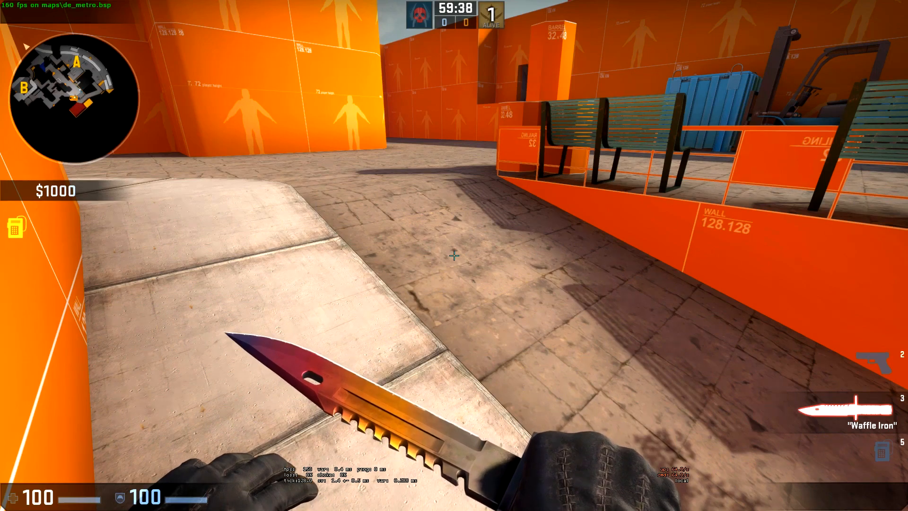
key("grave")
type("mat_")
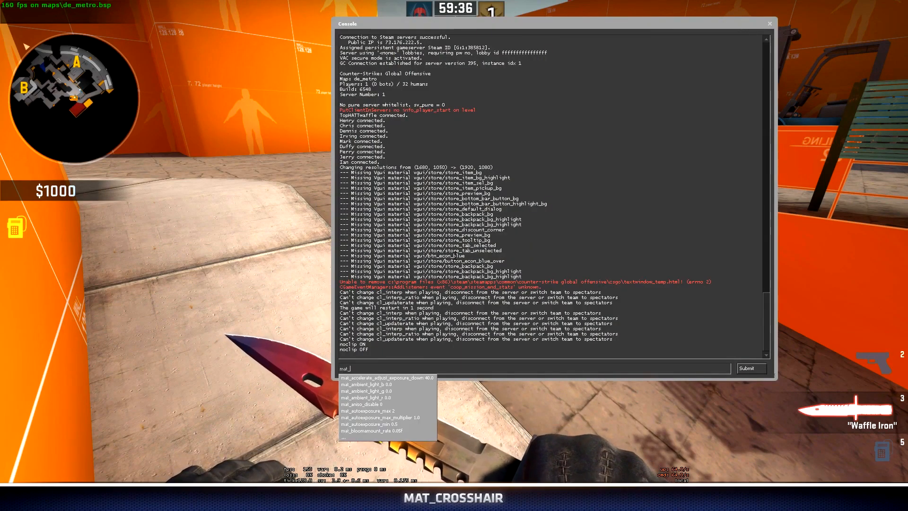
type("crosshair")
key("Return")
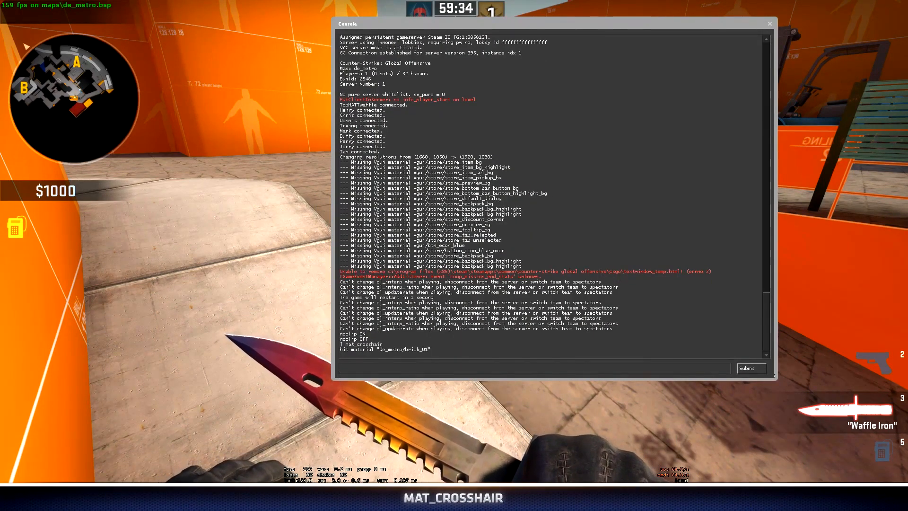
left_click_drag(341, 349, 431, 351)
left_click(404, 352)
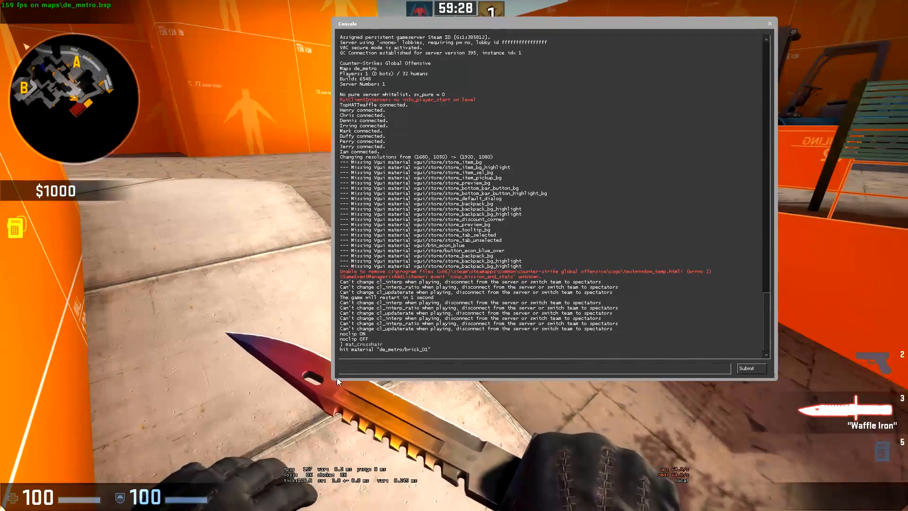
key("grave")
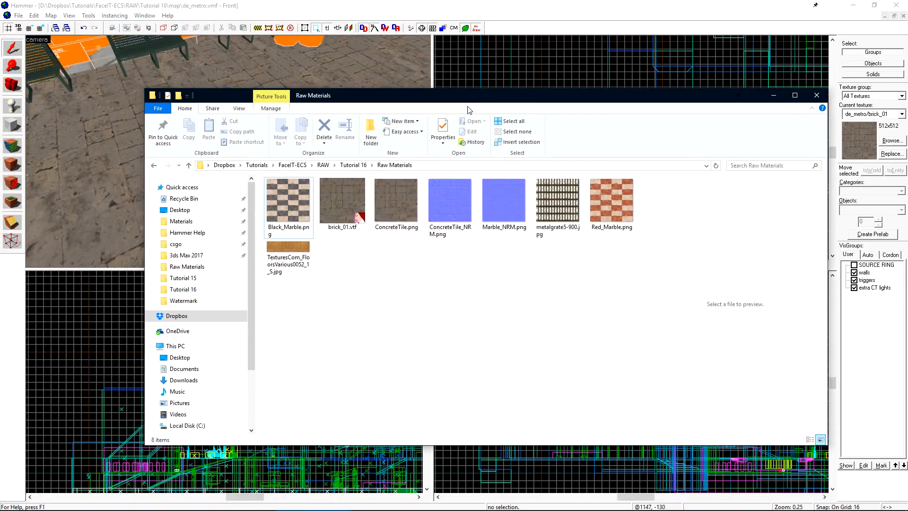
Step: Open ConcreteTile_NRM.png from the Raw Materials folder to examine the normal map's surface detail
left_click(436, 231)
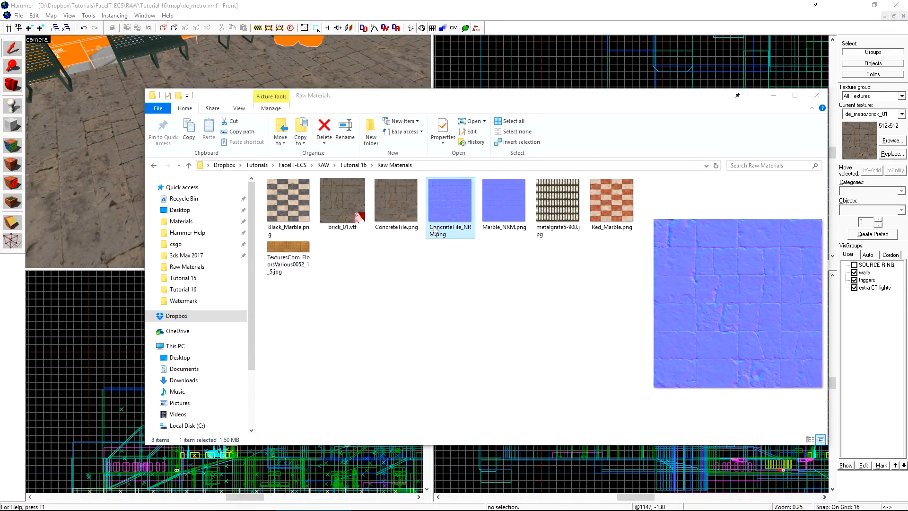
double_click(436, 231)
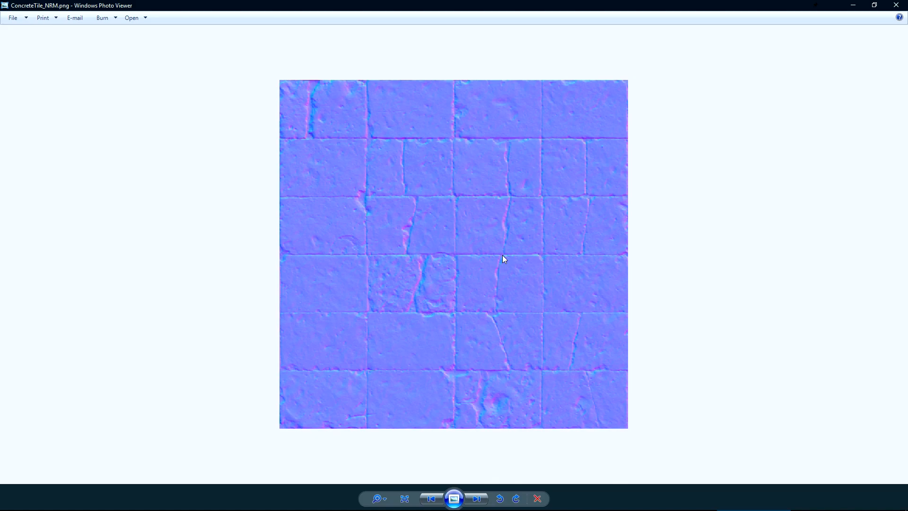
scroll(489, 258, "down", 1)
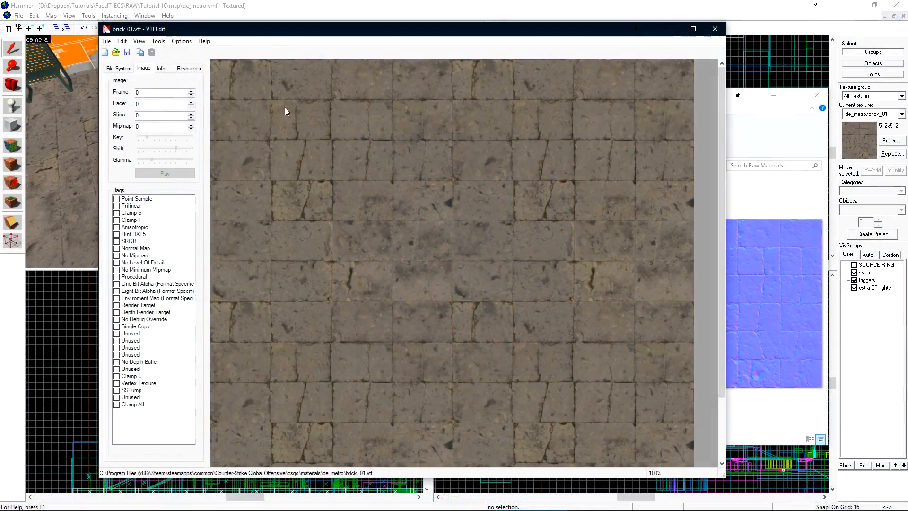
Step: Import ConcreteTile_NRM.png from the Tutorial 16 Raw Materials folder into VTFEdit, keeping DXT1 format and Generate Normal Map off
left_click(106, 41)
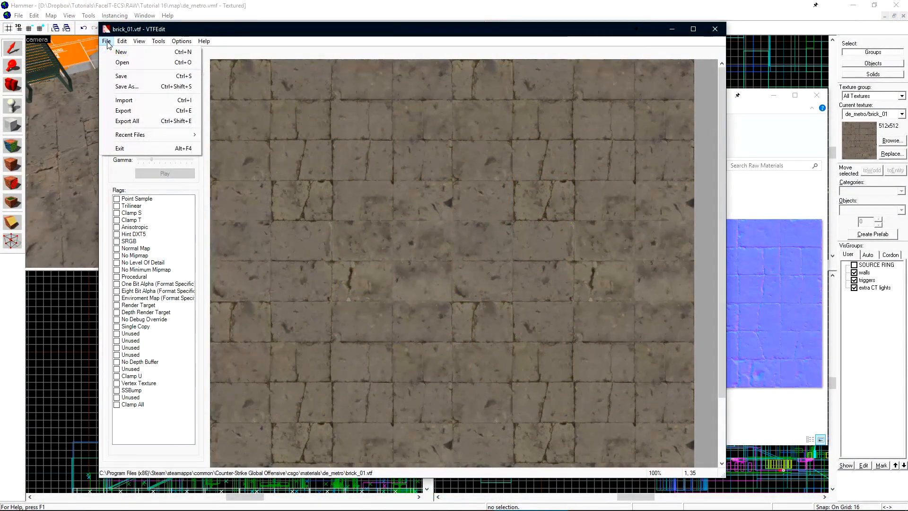
left_click(149, 100)
left_click(513, 68)
type("D:\\Dropbox\\Tutorials\\FaceIT-ECS\\RAW\\Tutorial 16\\Raw Materials")
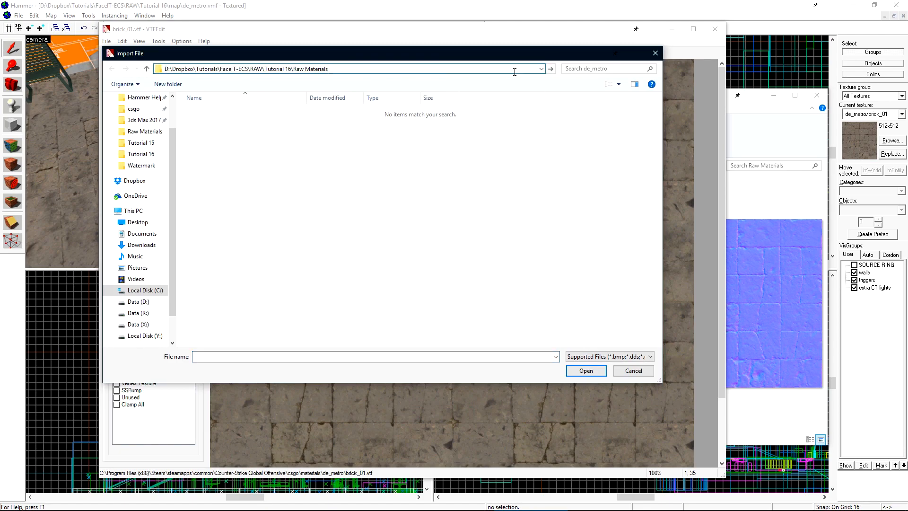
key("Return")
left_click(312, 150)
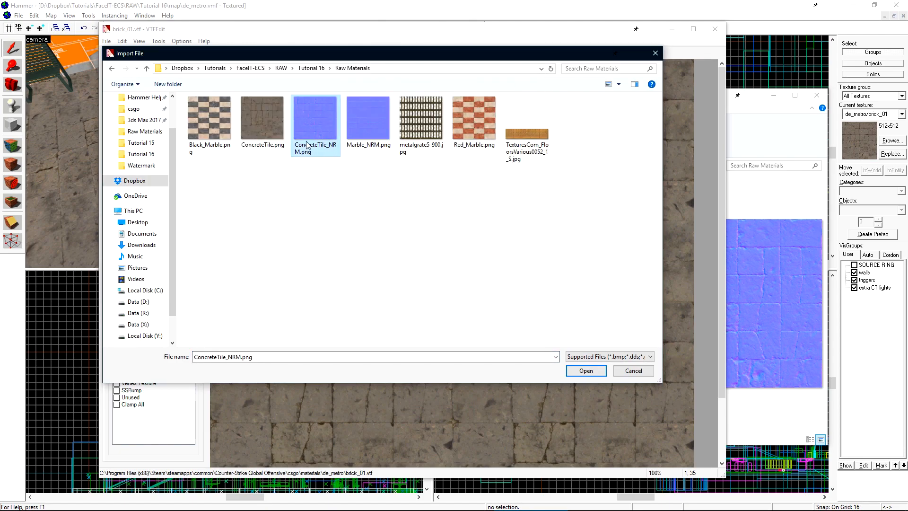
left_click(589, 371)
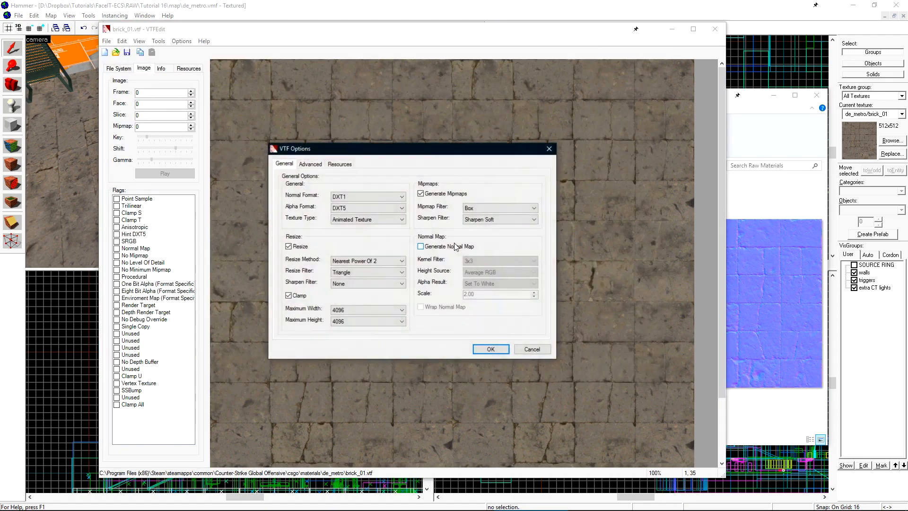
left_click(491, 350)
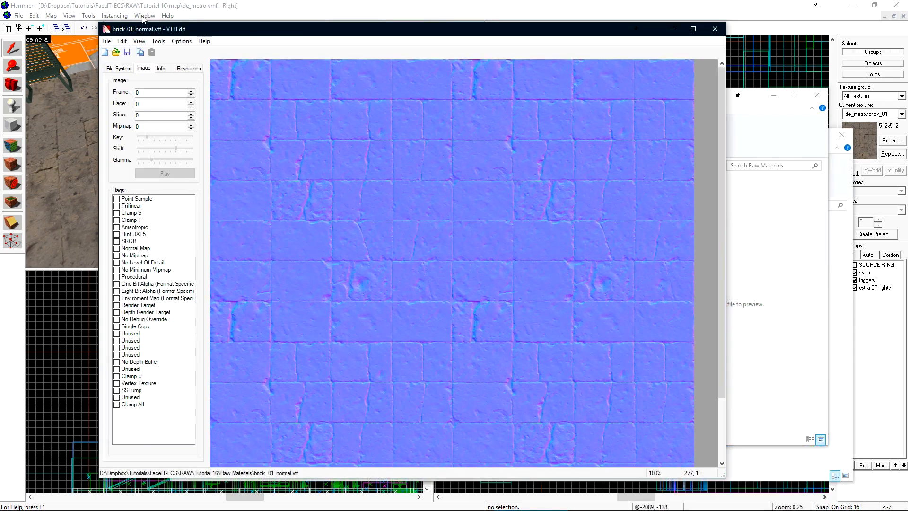
Step: Start saving the normal map texture under a new location, setting the destination to the csgo materials/de_metro folder
left_click(106, 41)
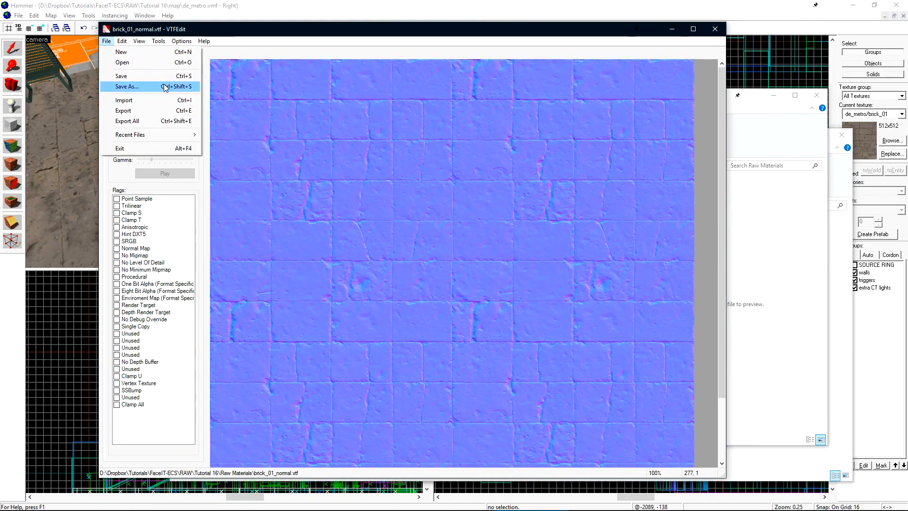
left_click(164, 87)
left_click(846, 240)
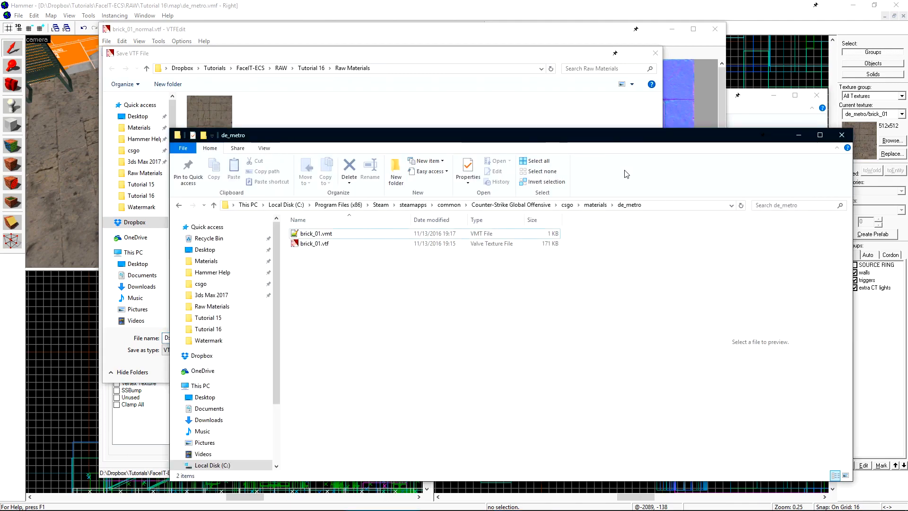
left_click(674, 206)
key("ctrl+c")
left_click(412, 71)
key("ctrl+v")
key("Return")
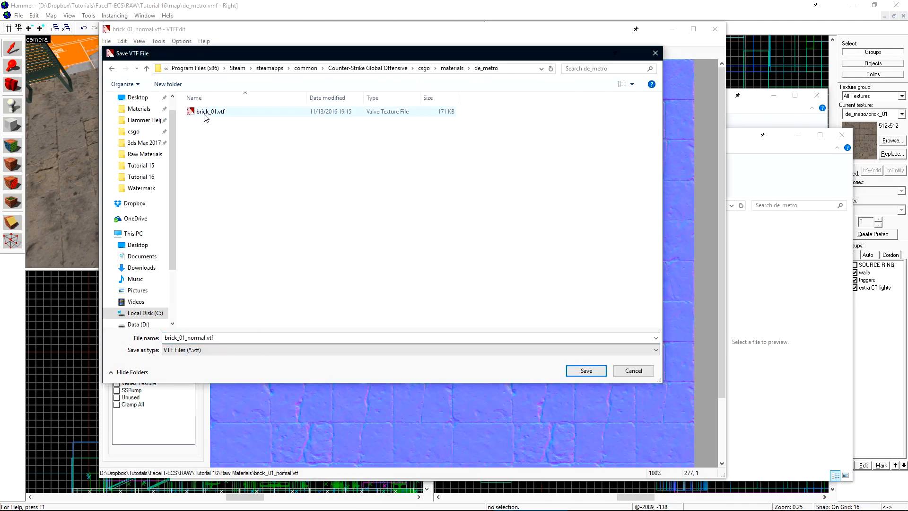
Step: Name the normal map brick_01_normal.vtf based on the existing brick_01.vtf name, save it and switch to the de_metro folder window
left_click(204, 114)
left_click(184, 338)
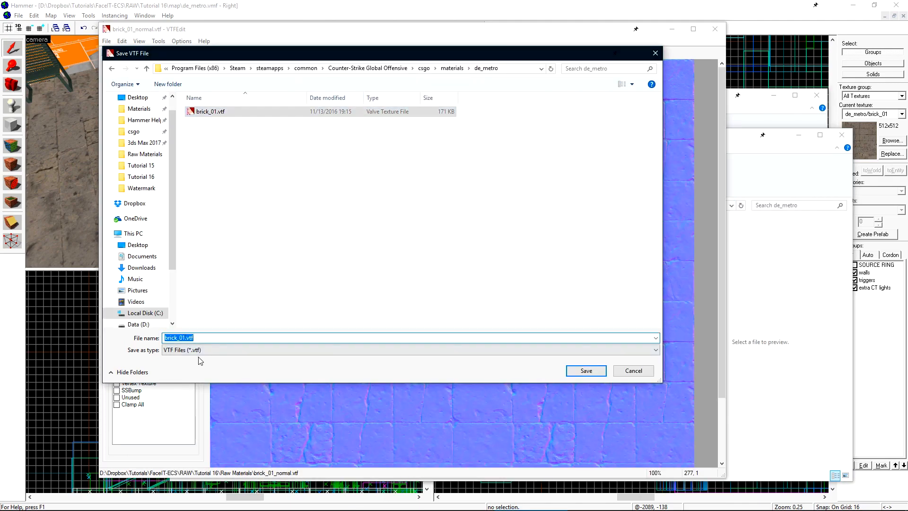
key("Right")
key("Left")
key("Left")
key("Left")
type("_normal")
key("Return")
key("alt+Tab")
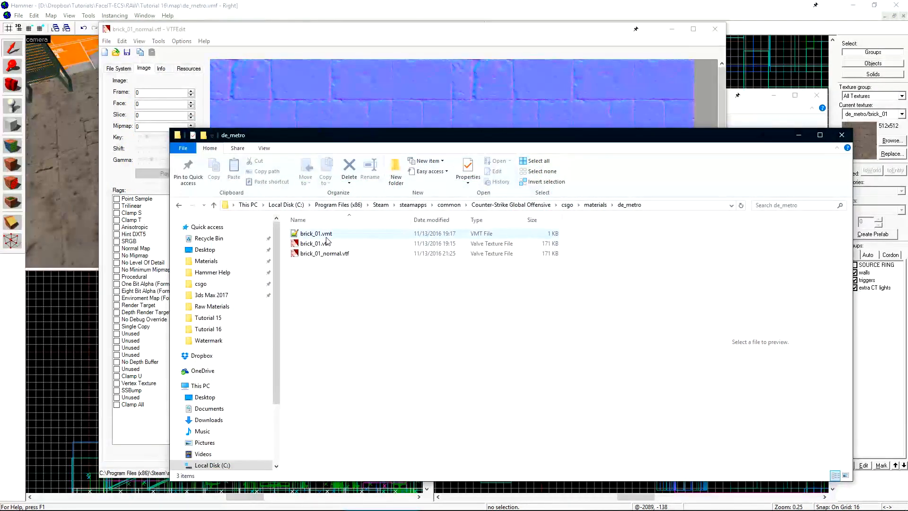
left_click(338, 234)
left_click_drag(497, 301, 319, 230)
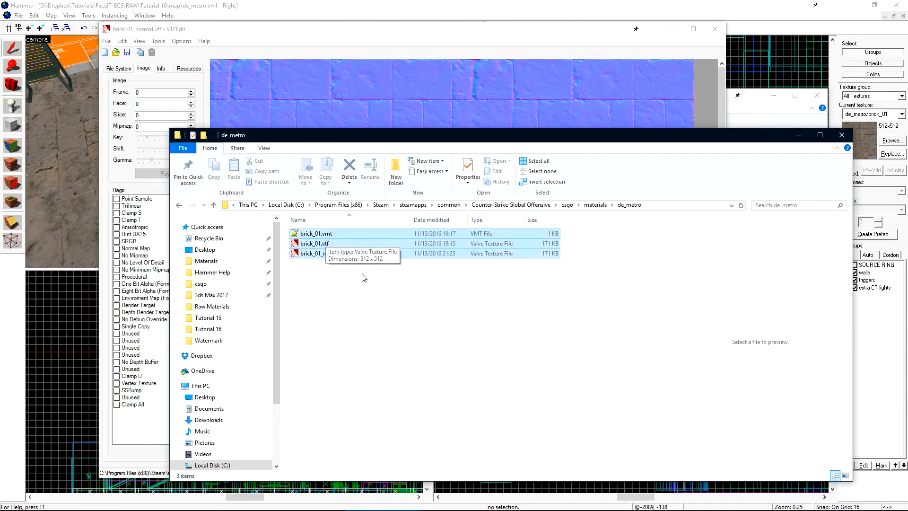
left_click(363, 274)
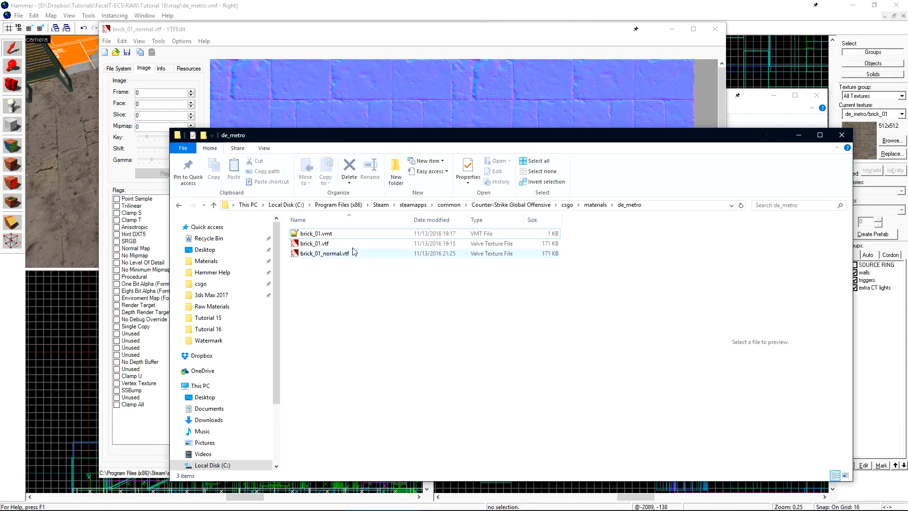
Step: Duplicate brick_01.vmt in the de_metro folder and name the copy brick_01_bumped.vmt
left_click(347, 237)
key("ctrl+c")
key("ctrl+v")
key("F2")
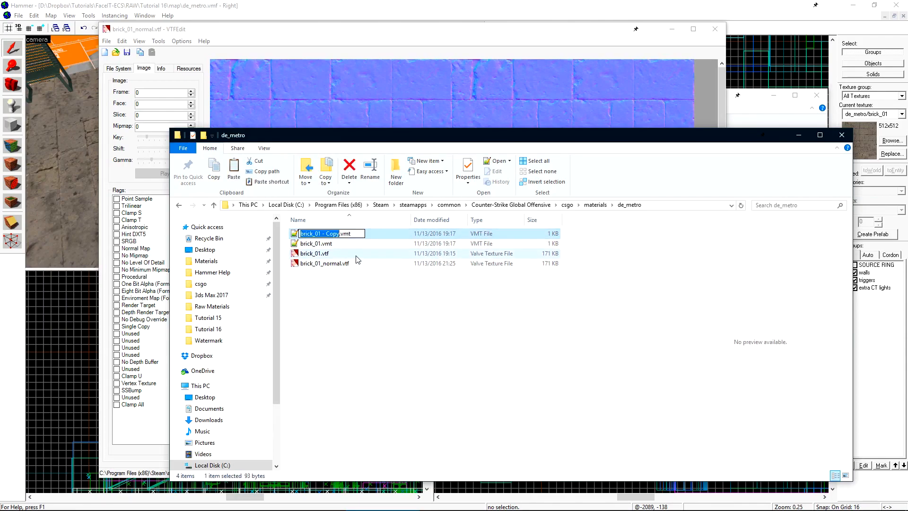
key("Right")
key("BackSpace")
key("BackSpace")
key("BackSpace")
key("BackSpace")
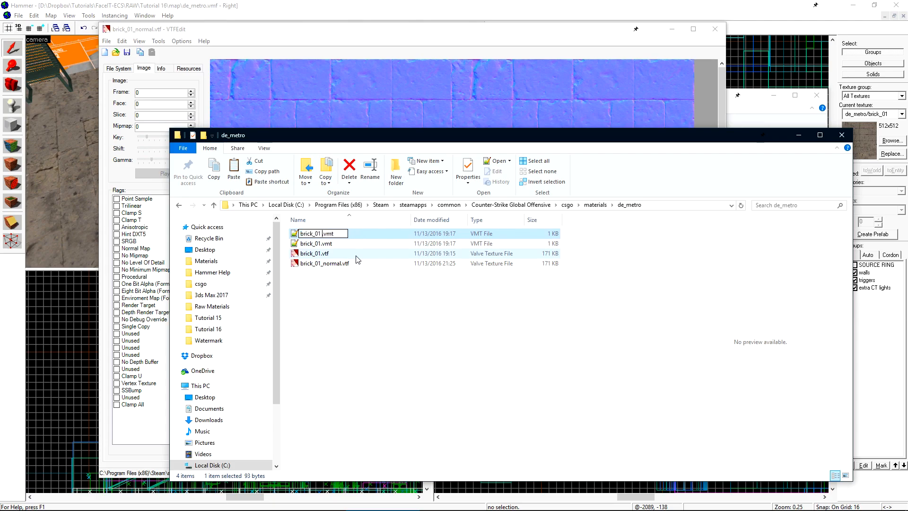
type("_bumped")
key("Return")
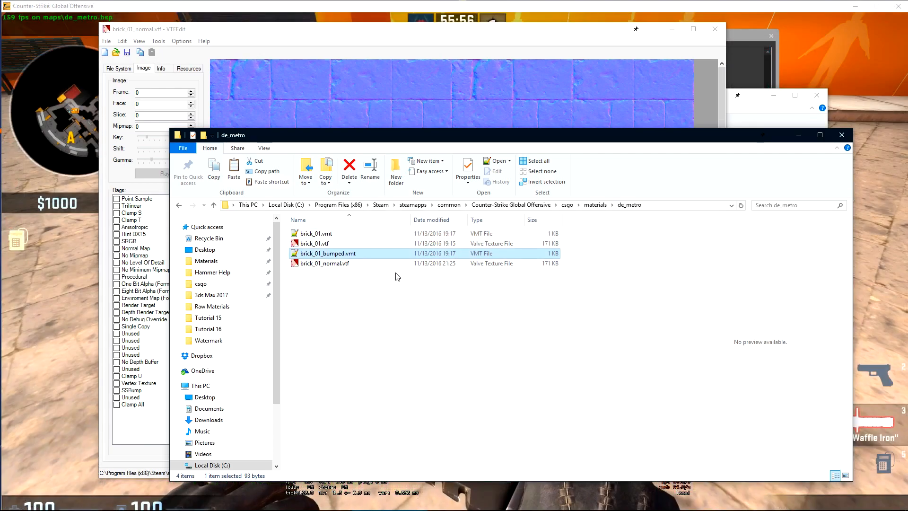
Step: Open brick_01_bumped.vmt and add a "$bumpmap" line below $surfaceprop, reusing the base texture path de_metro/brick_01
double_click(392, 254)
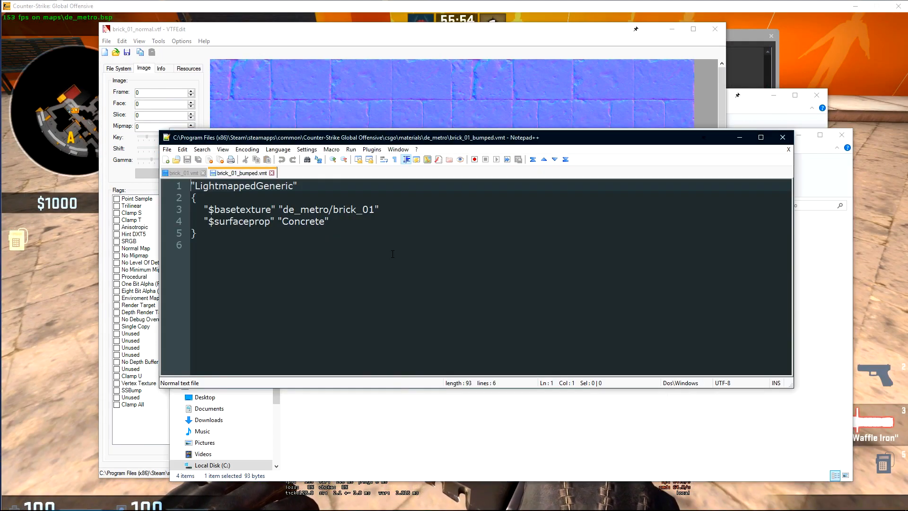
left_click(359, 218)
key("Return")
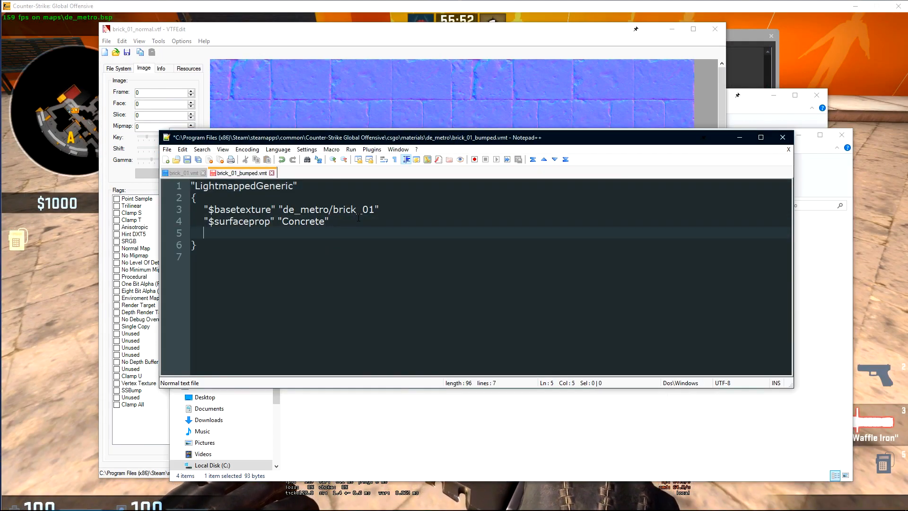
type("\"$bumpmap\" \"")
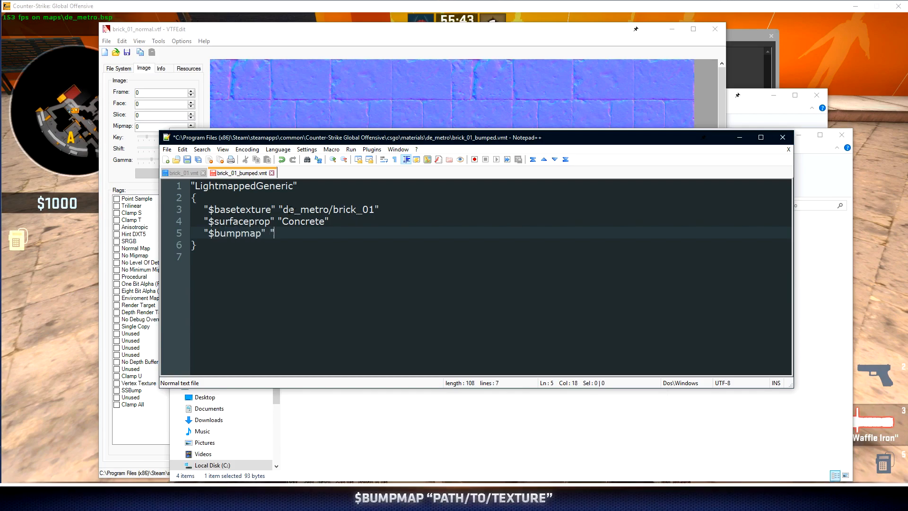
left_click_drag(283, 209, 374, 209)
key("ctrl+c")
left_click(322, 232)
key("ctrl+v")
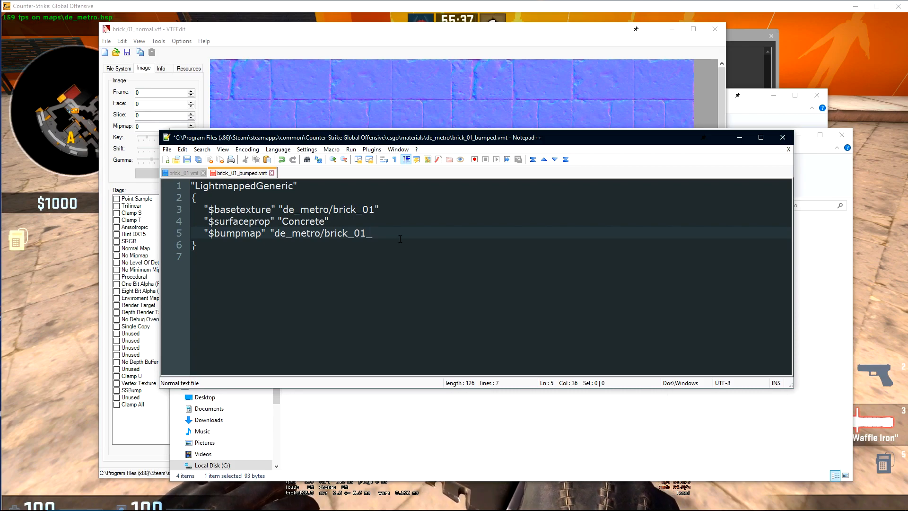
Step: Complete the $bumpmap path in the material file so it points to de_metro/brick_01_normal
left_click_drag(398, 236, 192, 186)
left_click(444, 221)
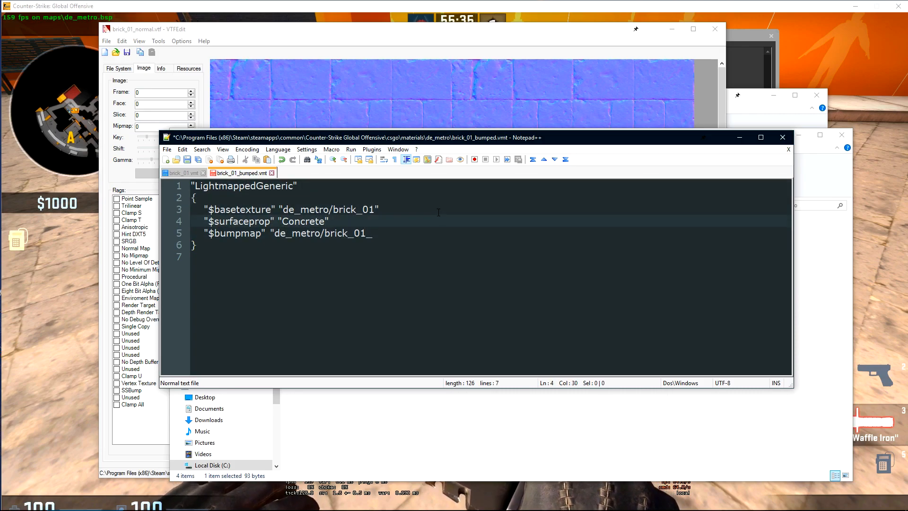
left_click_drag(279, 210, 383, 207)
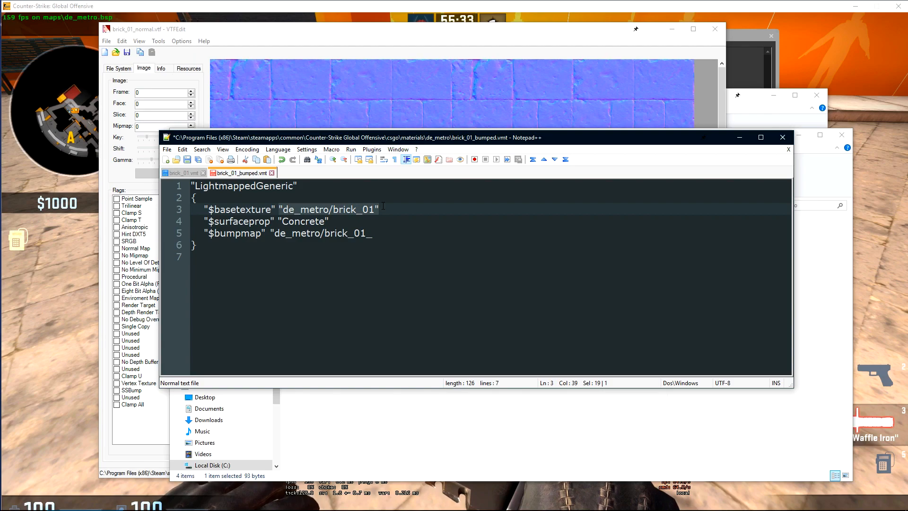
mouse_move(303, 222)
left_mouse_down()
mouse_move(204, 222)
mouse_move(305, 233)
left_mouse_up()
left_click(385, 234)
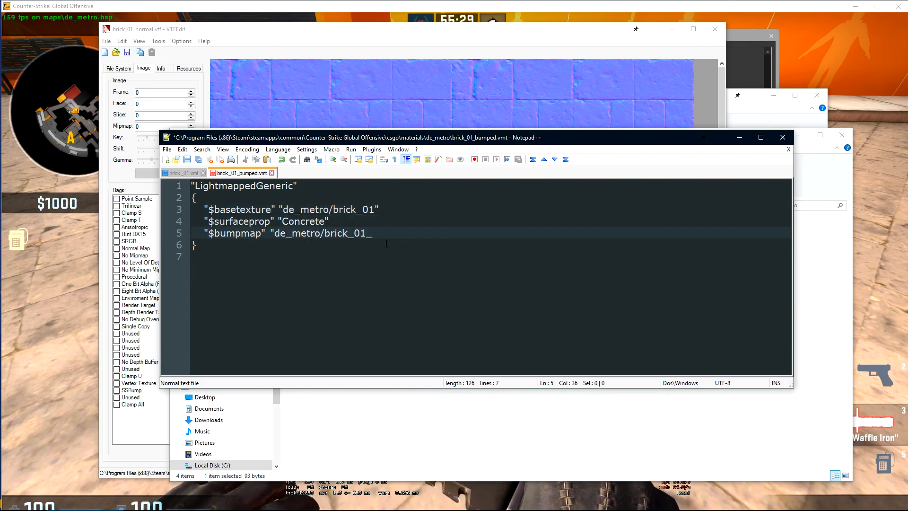
type("normal:\"")
key("BackSpace")
key("BackSpace")
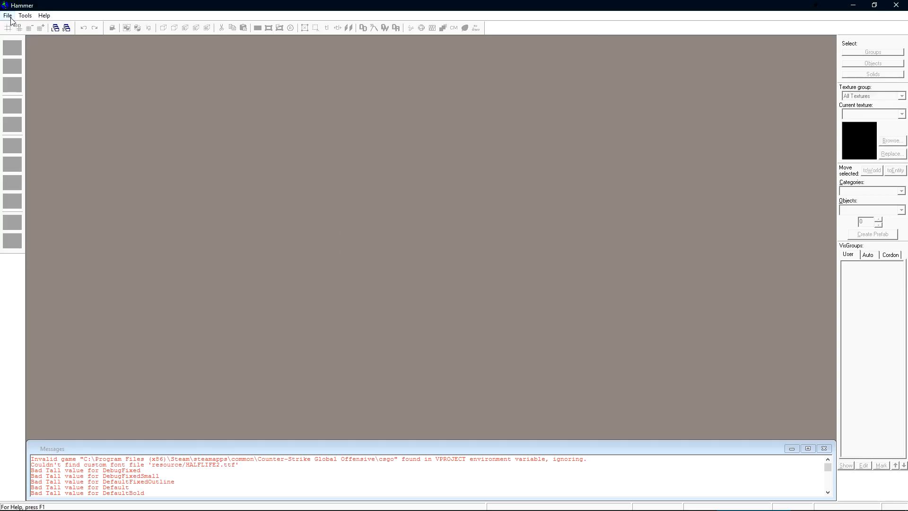
Step: Switch to Hammer, open the de_metro map and choose de_metro/brick_01_bumped from the textures filtered by de_metro
left_click(8, 16)
left_click(38, 52)
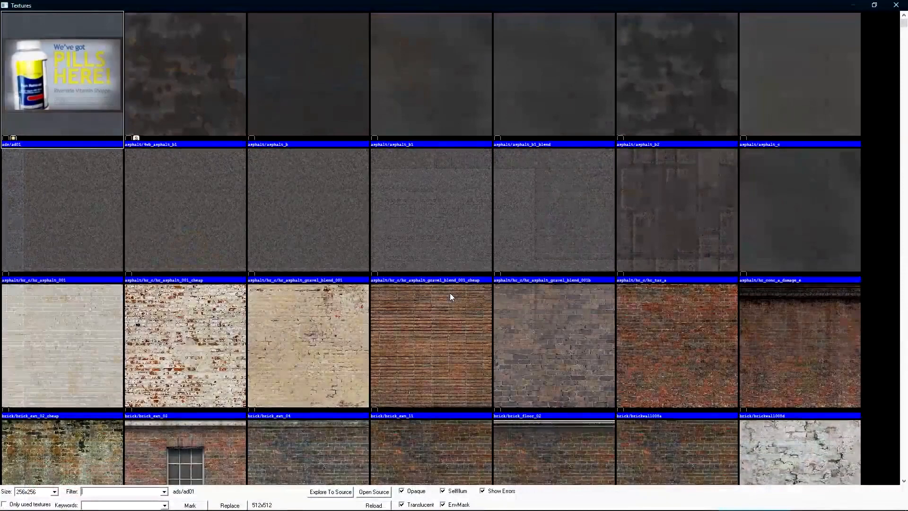
type("de_metro")
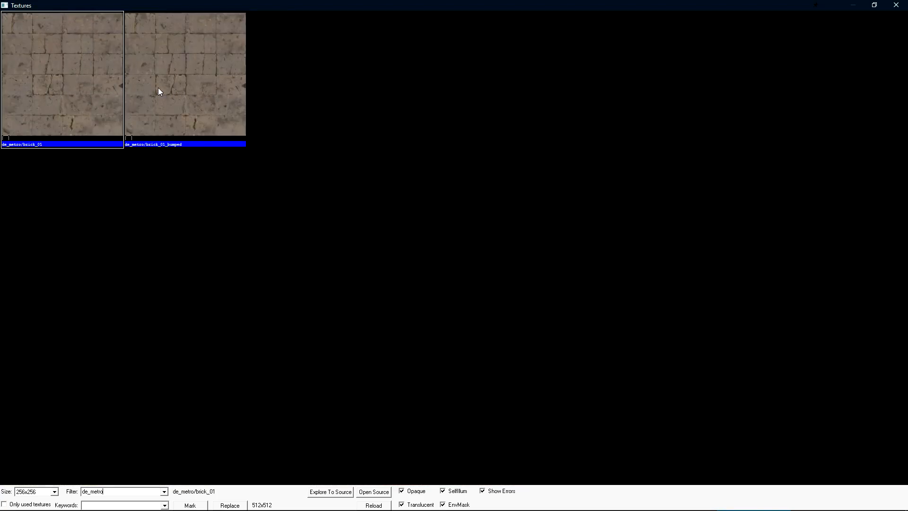
left_click(171, 147)
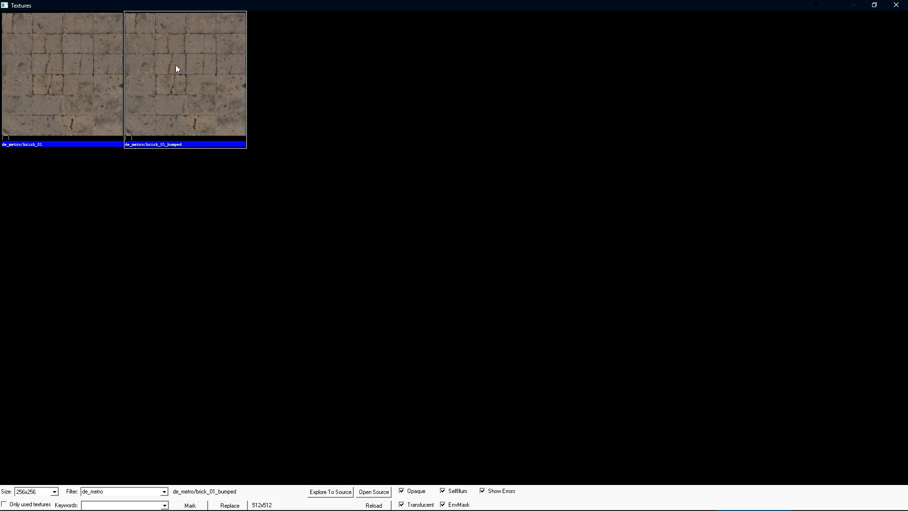
double_click(176, 66)
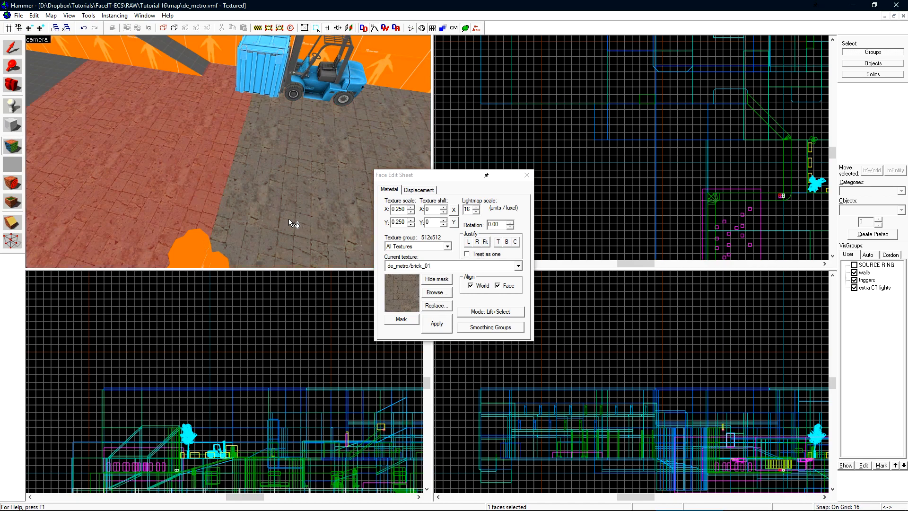
Step: Run the map in-game and walk across the tiled floor to examine how the bumped material catches the light
key("F9")
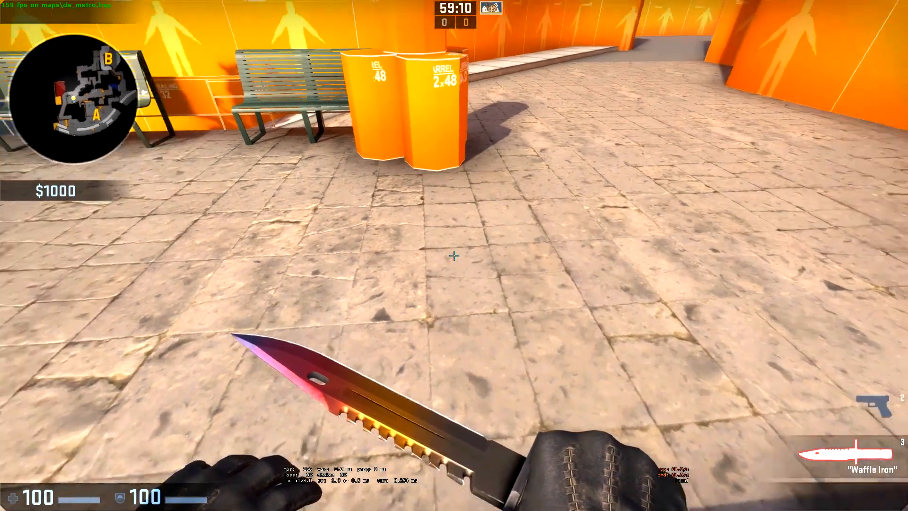
key("w")
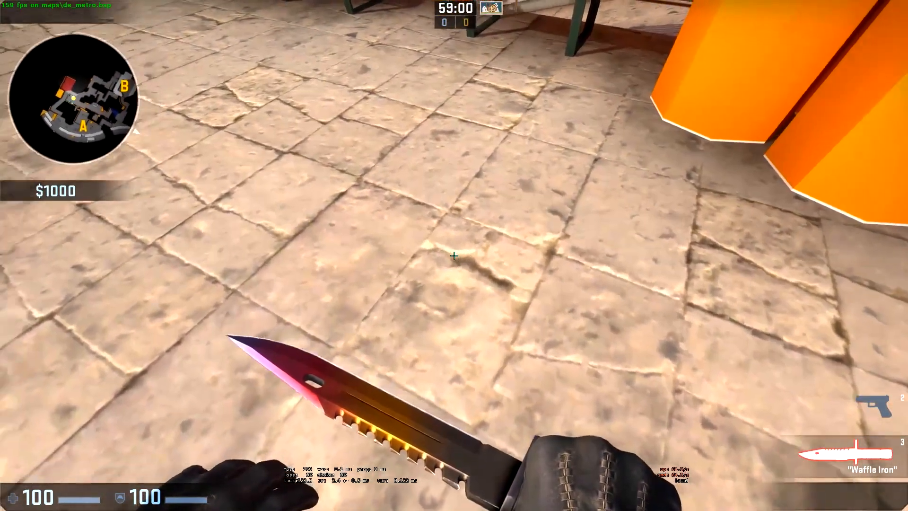
key("d")
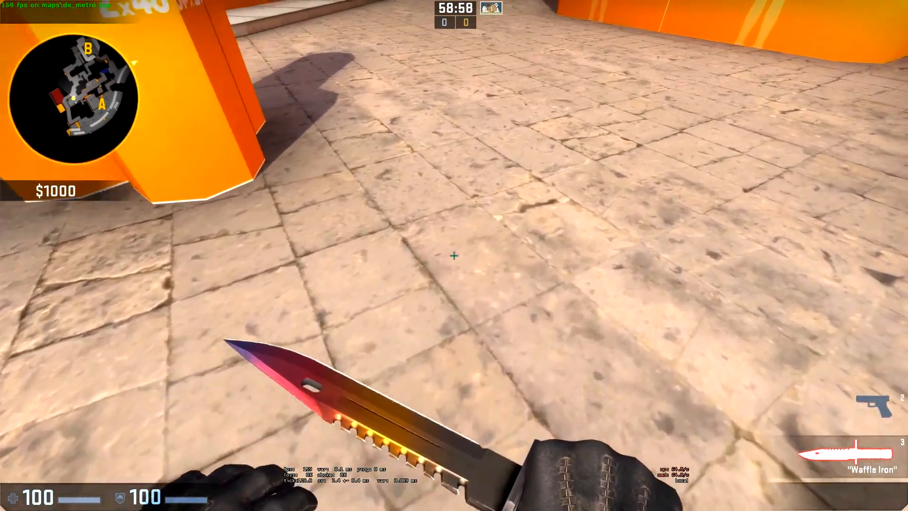
key("w")
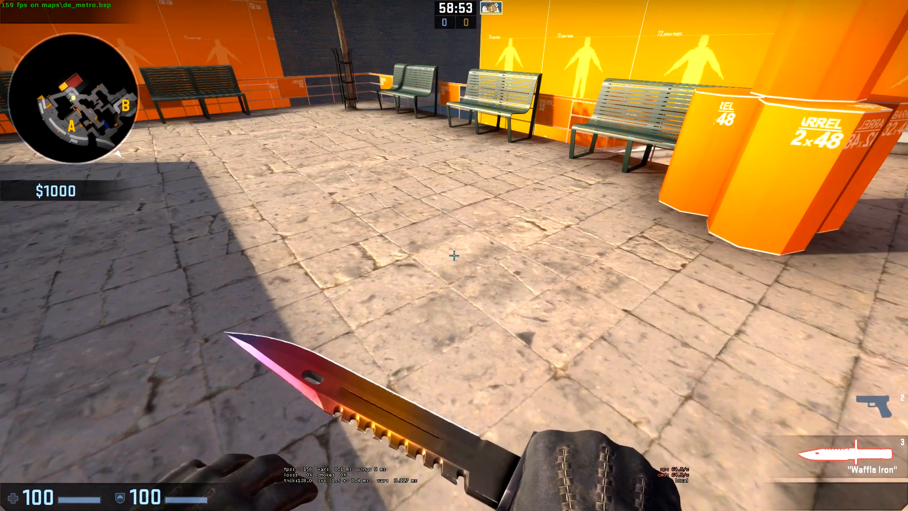
Step: Run mat_fullbright 2 in the game console and examine the floor's normal map under lighting only
key("grave")
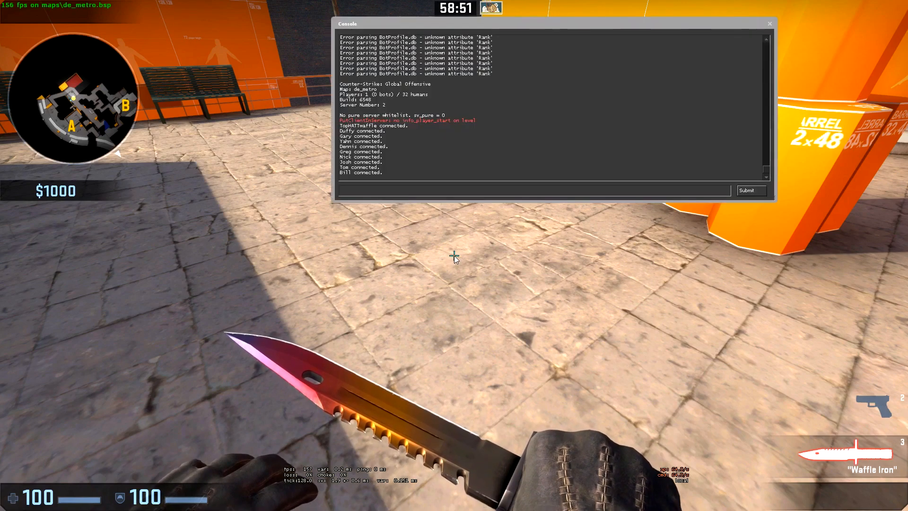
type("mat_fullbright 2")
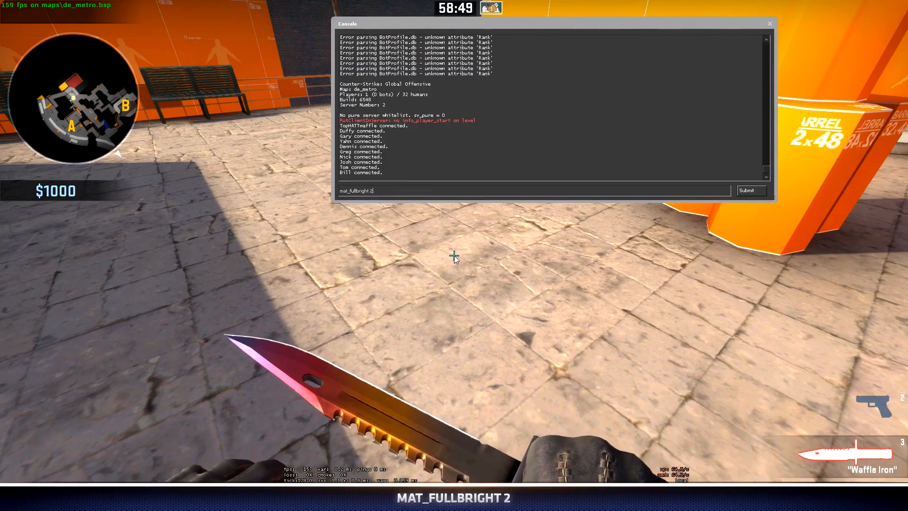
key("Return")
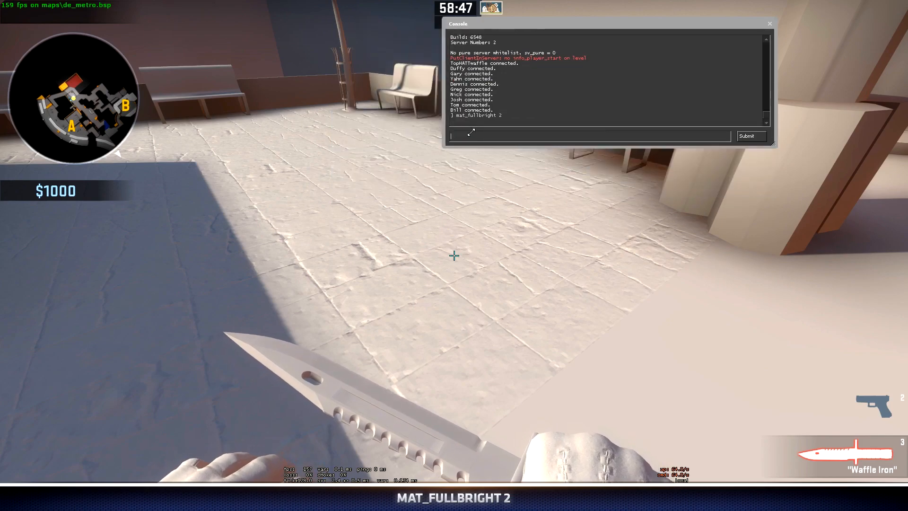
key("grave")
key("w")
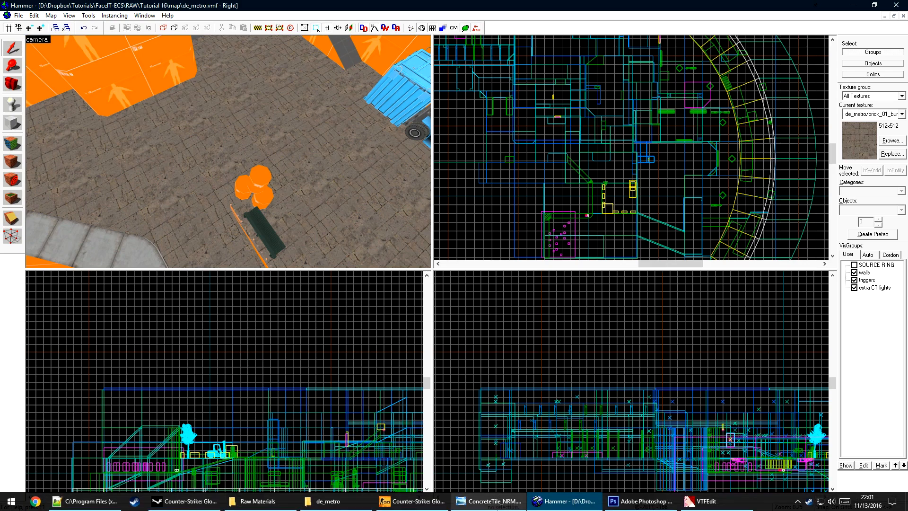
Step: Import metalgrate5-900.png into VTFEdit with DXT1 normal and DXT5 alpha formats, and hide the alpha mask in the preview
mouse_move(489, 501)
left_click(700, 501)
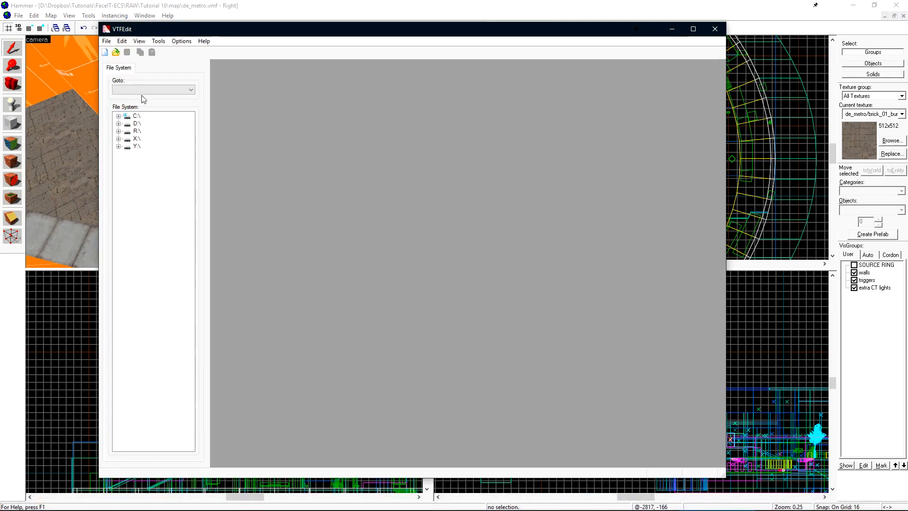
left_click(107, 41)
left_click(124, 100)
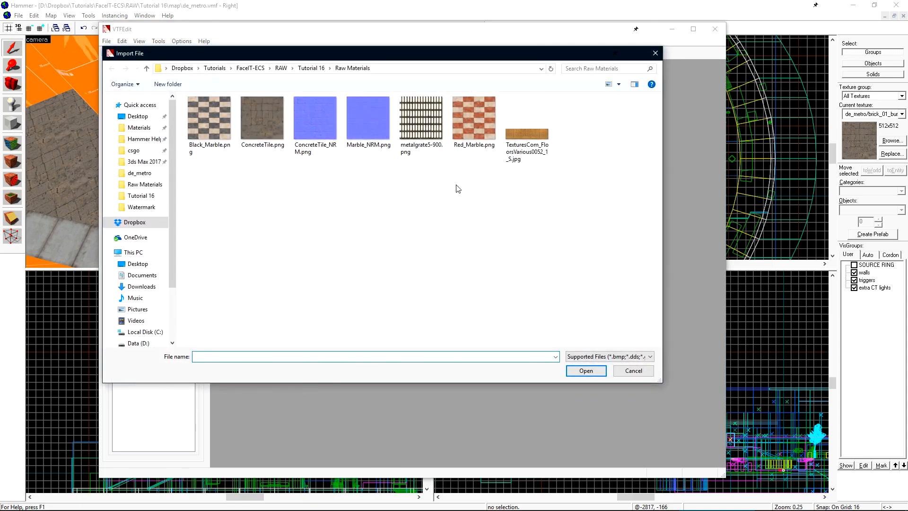
double_click(432, 140)
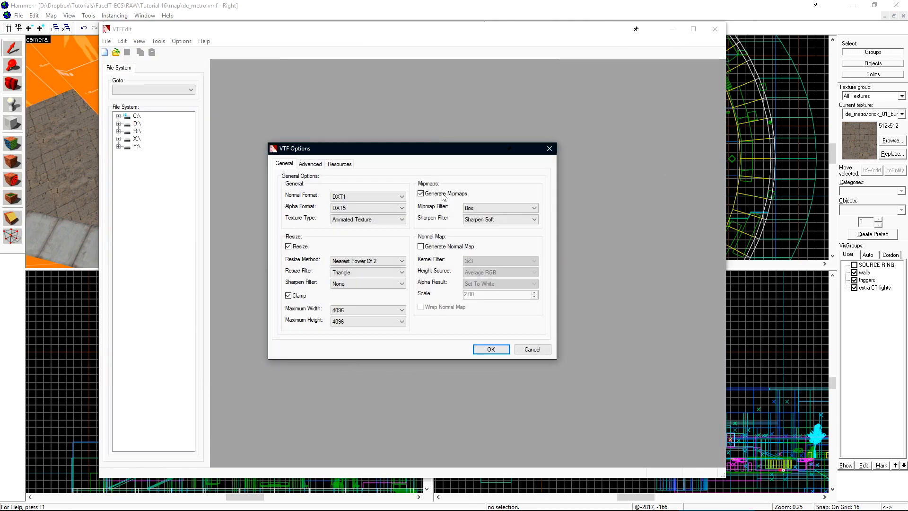
left_click(495, 353)
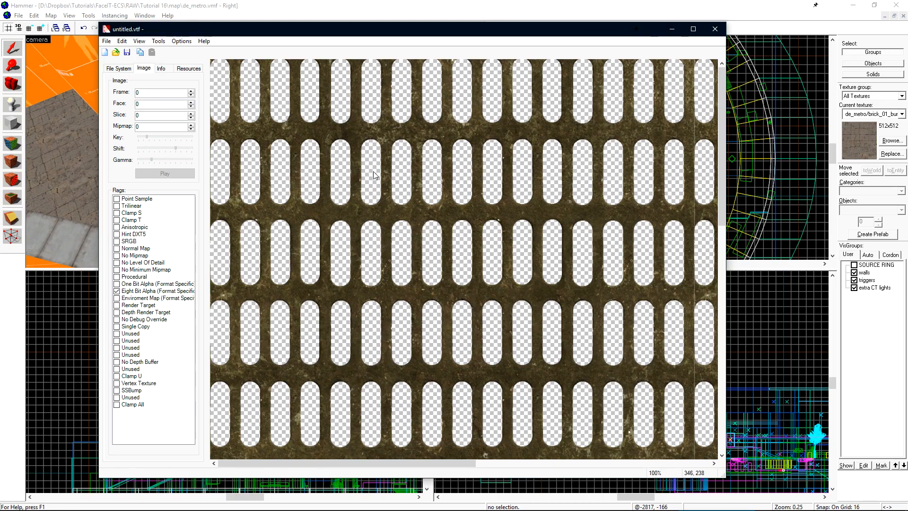
left_click(139, 42)
left_click(152, 63)
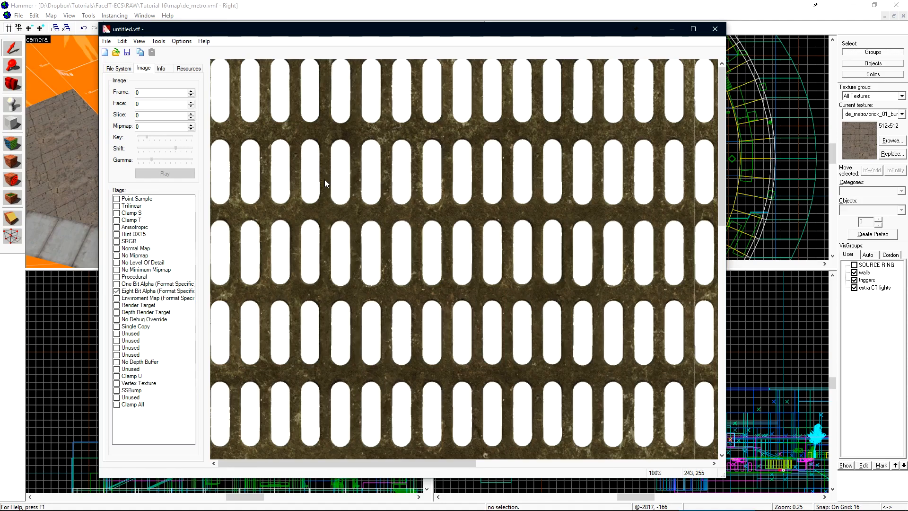
Step: Minimize VTFEdit and open metalgrate5-900.png from the Raw Materials folder in Photoshop
left_click(672, 29)
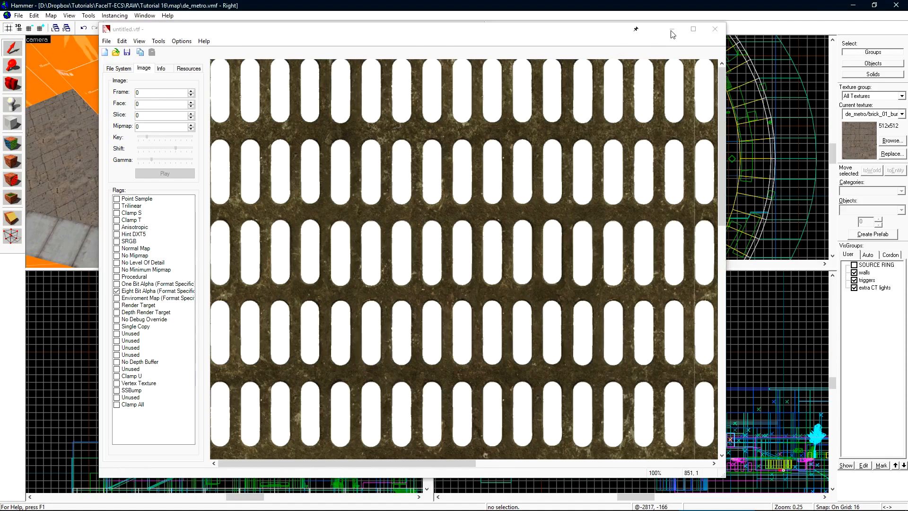
left_click(632, 502)
left_click(260, 502)
left_click_drag(563, 202, 404, 64)
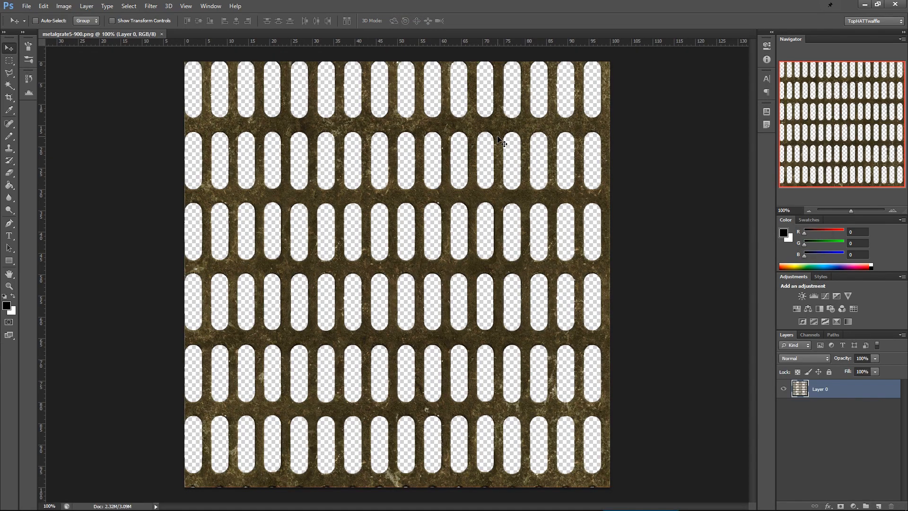
Step: Select Layer 0's opaque content, fill that selection with white in a new alpha channel, and deselect
left_click(800, 389, "ctrl")
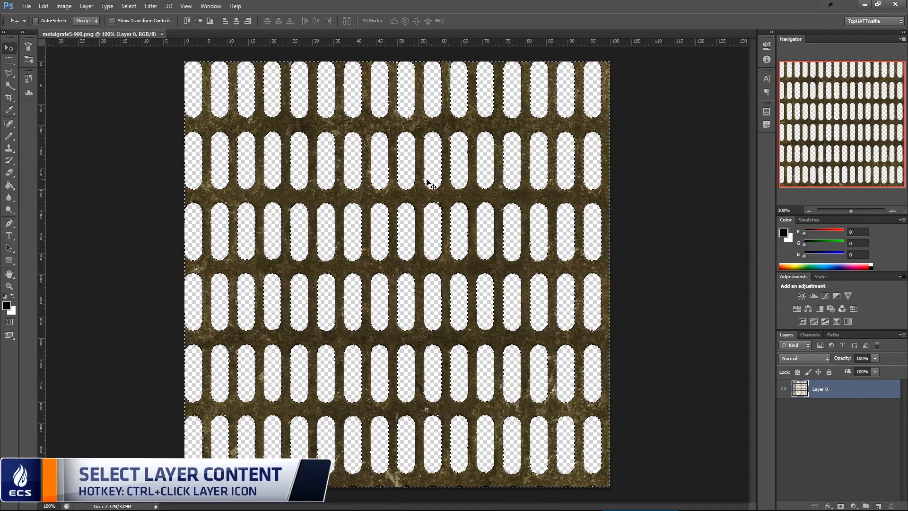
left_click(811, 334)
left_click(877, 506)
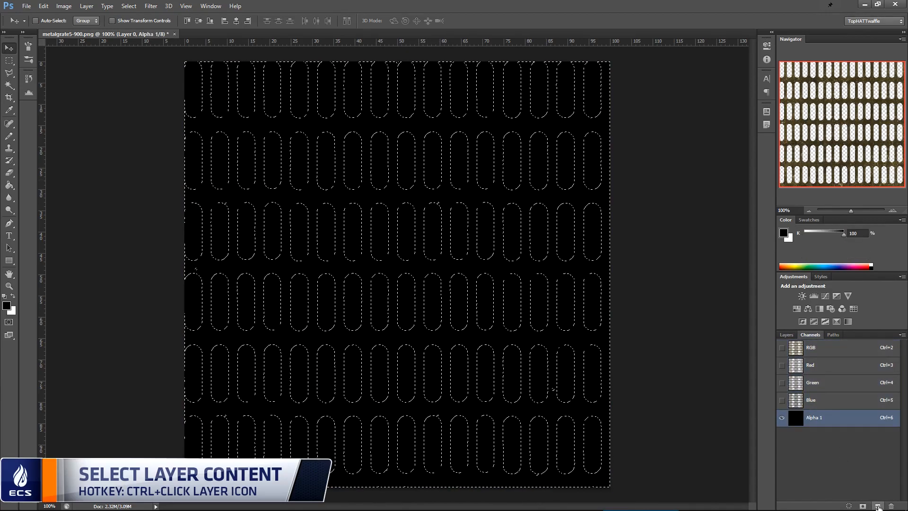
key("ctrl+BackSpace")
key("ctrl+d")
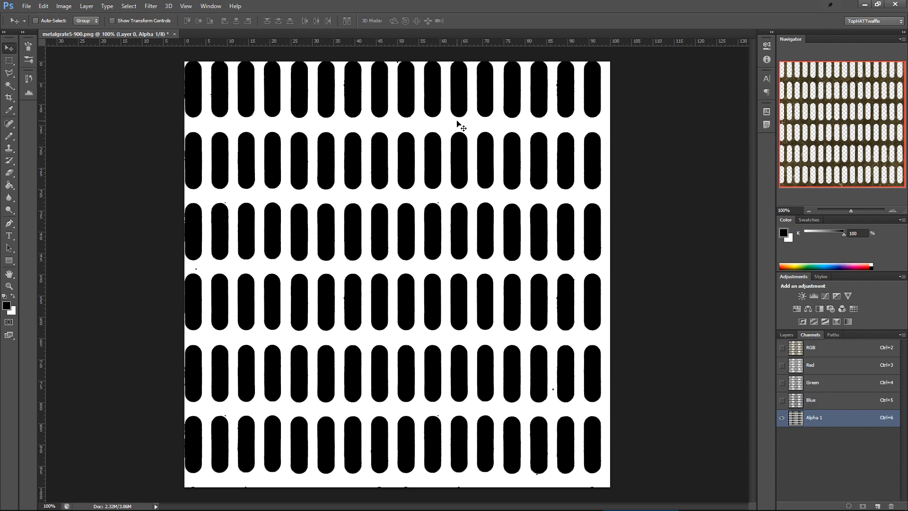
Step: Show the RGB channels again and add a new empty layer beneath Layer 0
left_click(782, 348)
left_click(785, 334)
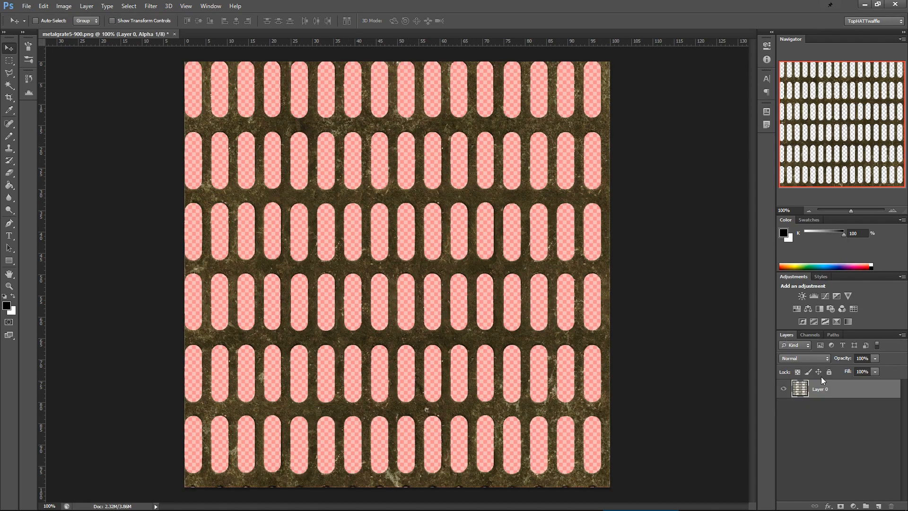
left_click(876, 503)
left_click_drag(832, 390, 835, 417)
Step: Sample a dark brown from the grate metal and fill Layer 1 with it
left_click(9, 110)
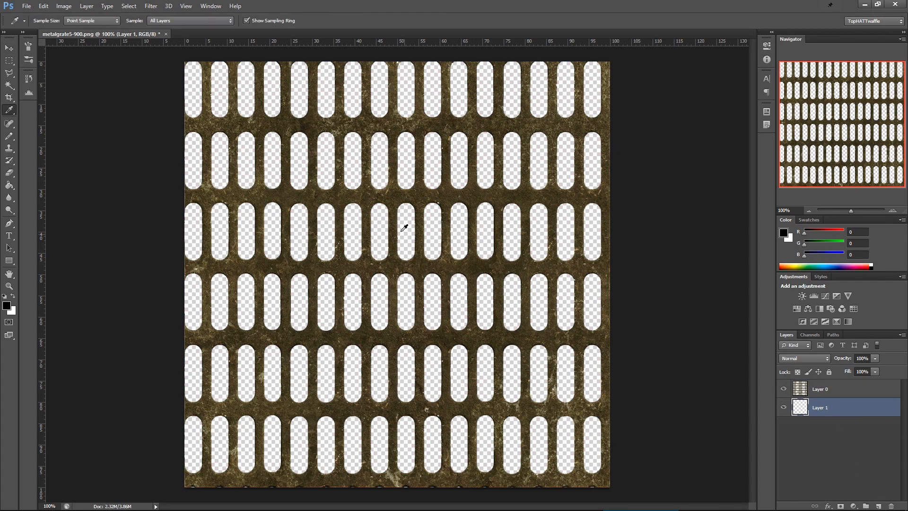
left_click(286, 192)
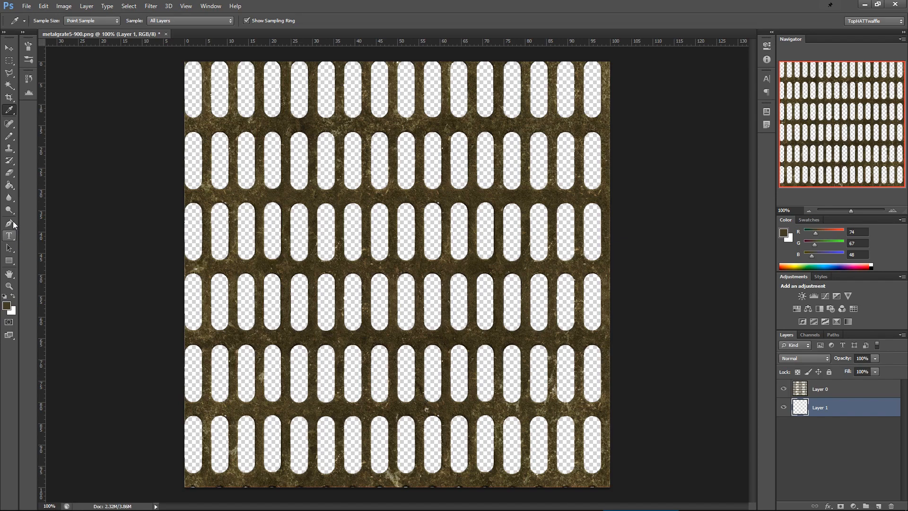
left_click(9, 185)
left_click(353, 178)
left_click(9, 48)
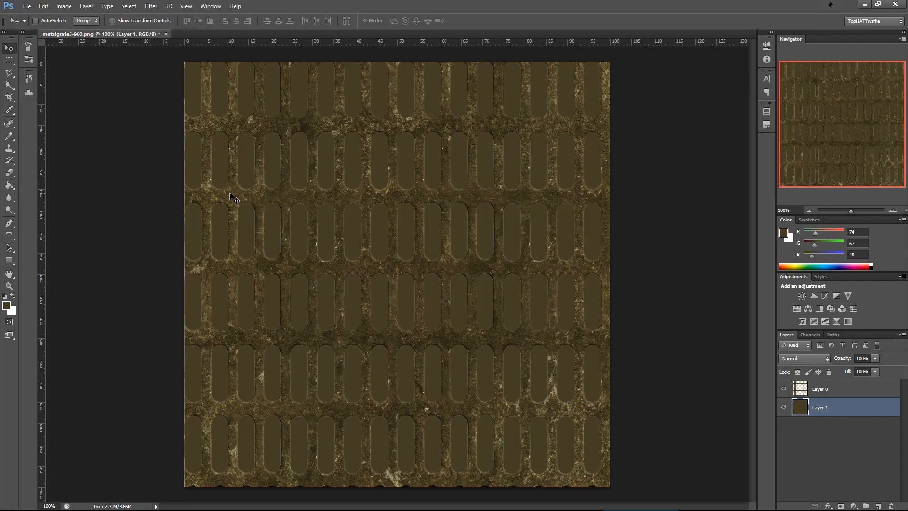
Step: Display the alpha channel overlay and save a 32 bits/pixel Targa copy as metalgrate5-900.tga in Raw Materials, with alpha channels included
left_click(810, 335)
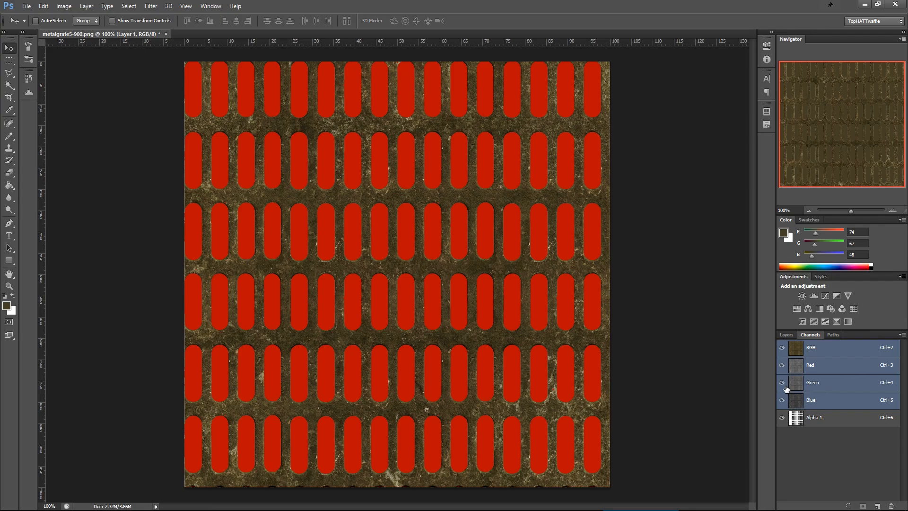
left_click(786, 334)
left_click(26, 5)
left_click(67, 119)
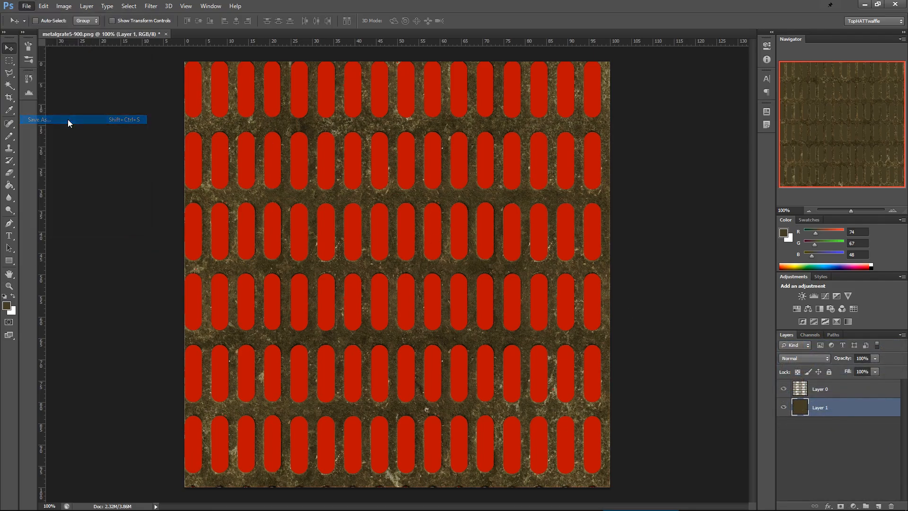
left_click(322, 393)
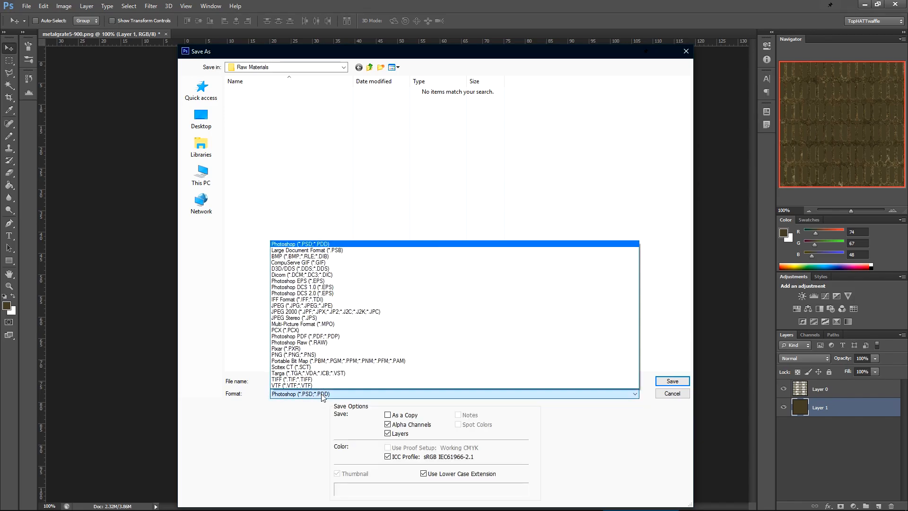
left_click(322, 381)
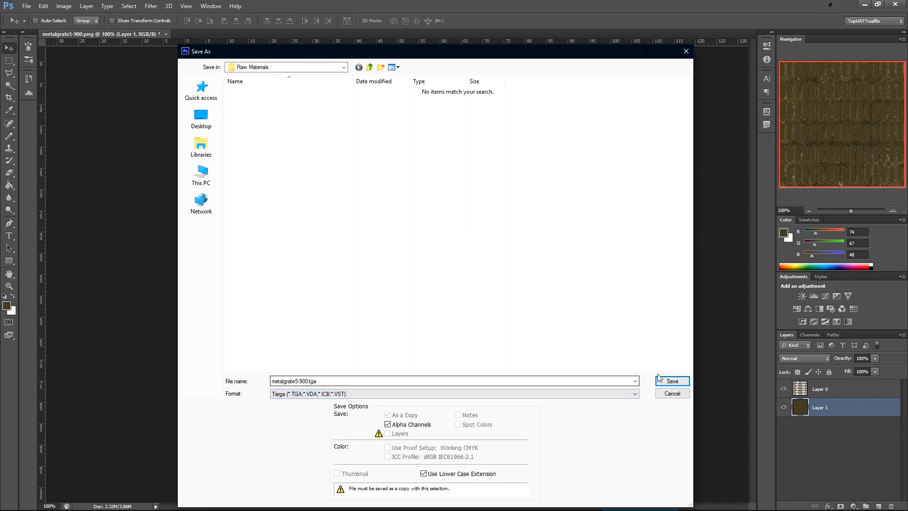
left_click(671, 381)
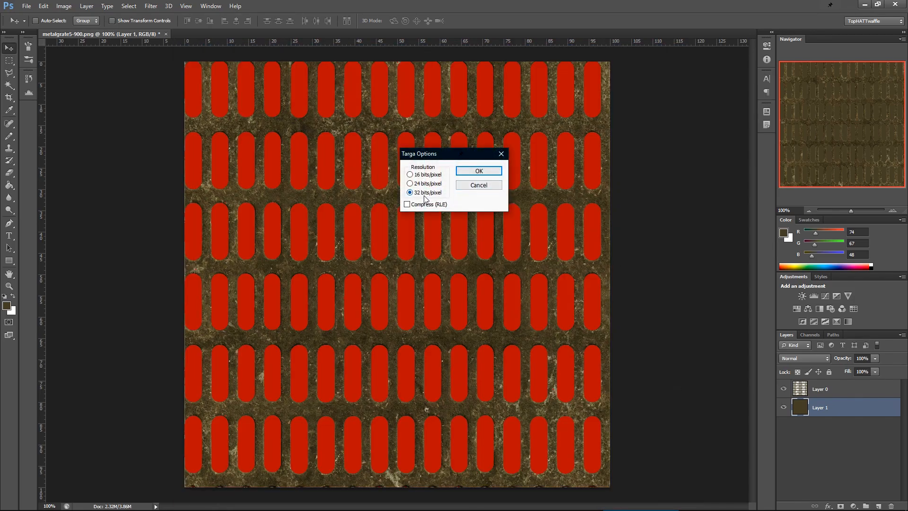
left_click(479, 171)
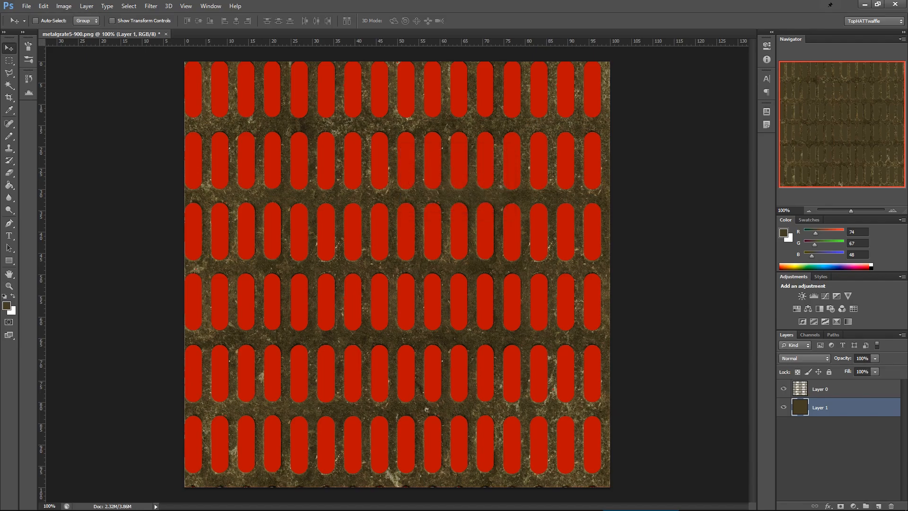
Step: Switch to VTFEdit, import metalgrate5-900.tga with the existing import options, and show the alpha mask in the preview
left_click(697, 504)
left_click(106, 41)
left_click(138, 100)
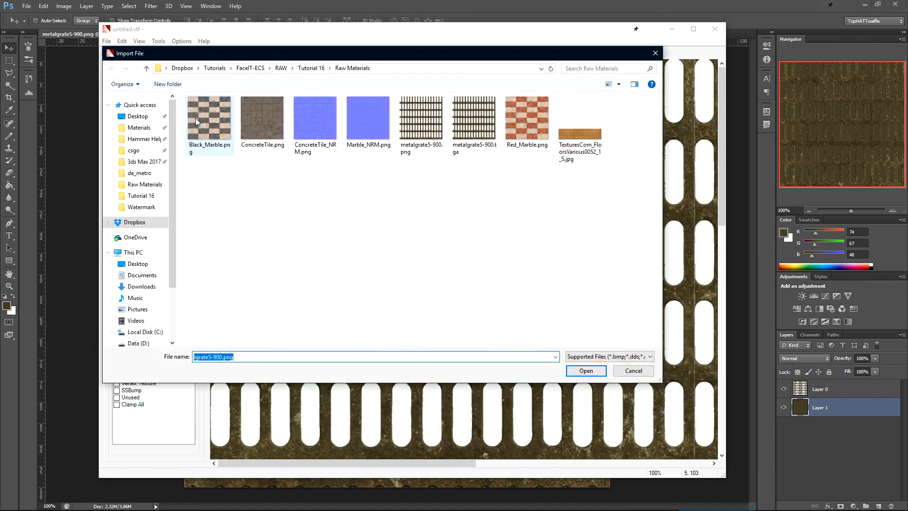
left_click(474, 121)
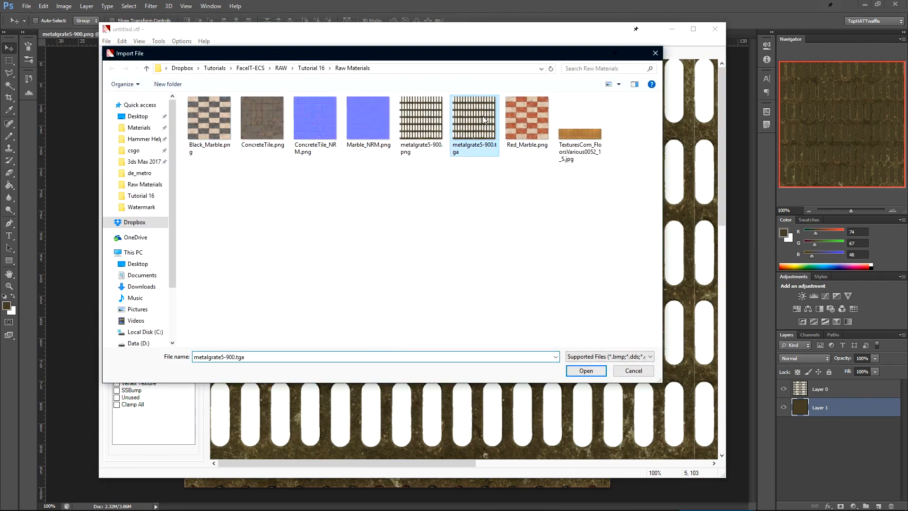
left_click(597, 371)
left_click(491, 349)
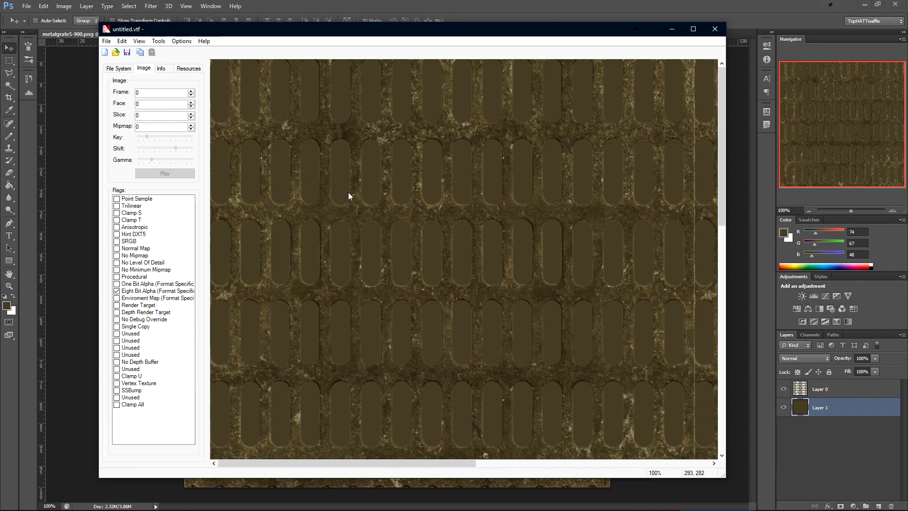
key("ctrl+m")
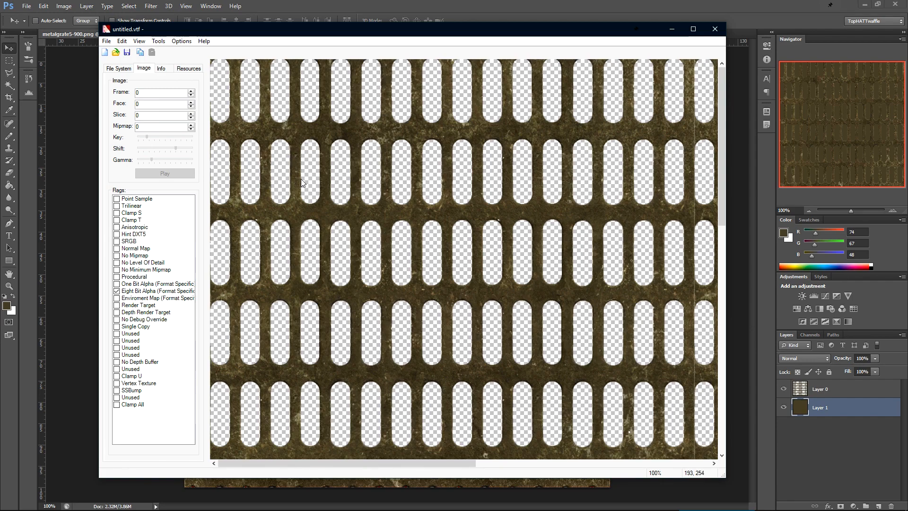
Step: Save the texture as metal_grate_01.vtf in Raw Materials and move that file into the game's materials/de_metro folder
left_click(106, 41)
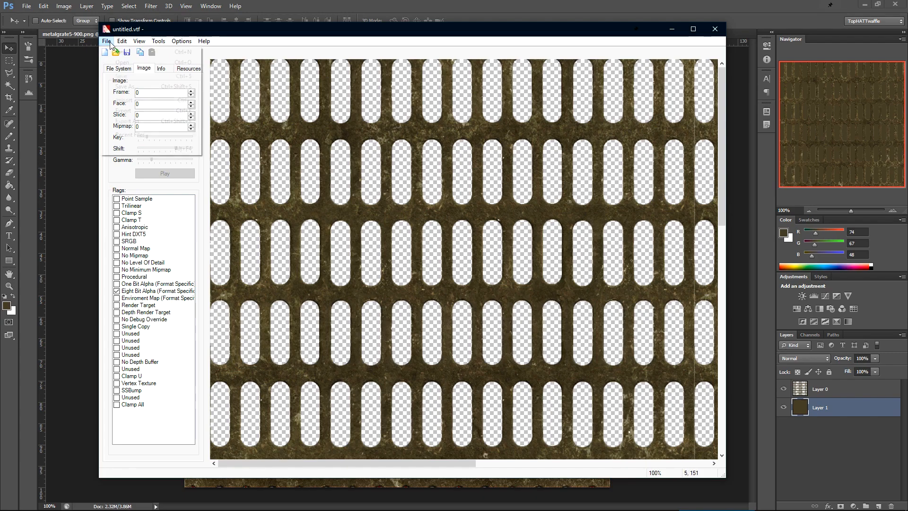
left_click(120, 93)
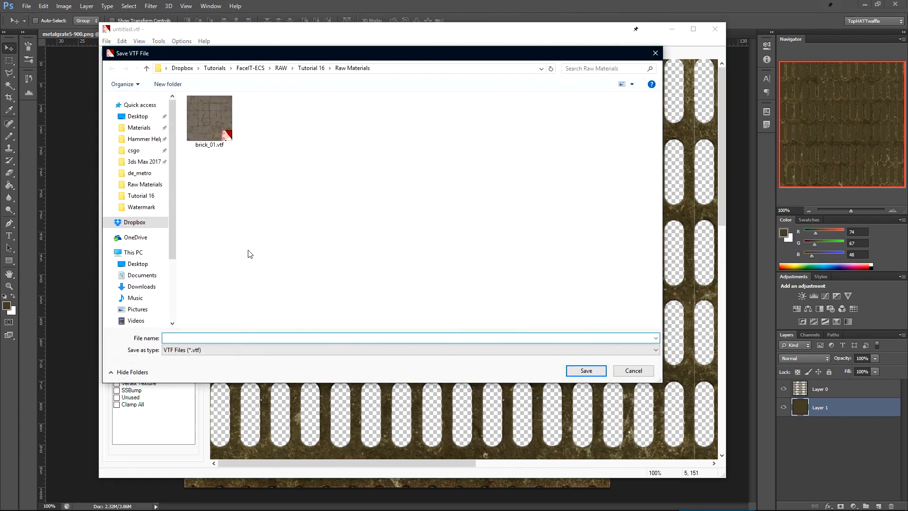
type("metal_gr")
left_click(586, 370)
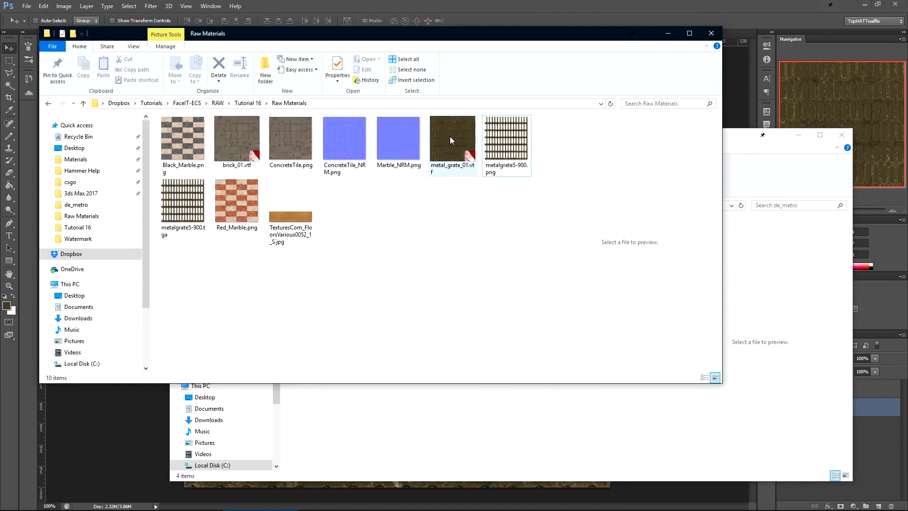
left_click_drag(450, 136, 434, 436)
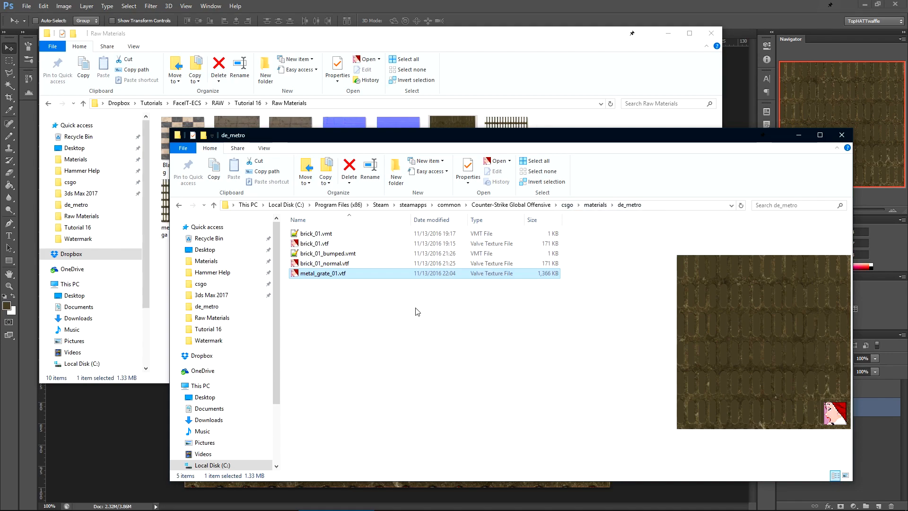
left_click(401, 339)
Step: Open metal_grate_01.vtf from de_metro and set up a new VMT with the Translucent option and Metal as Surface 1
double_click(365, 274)
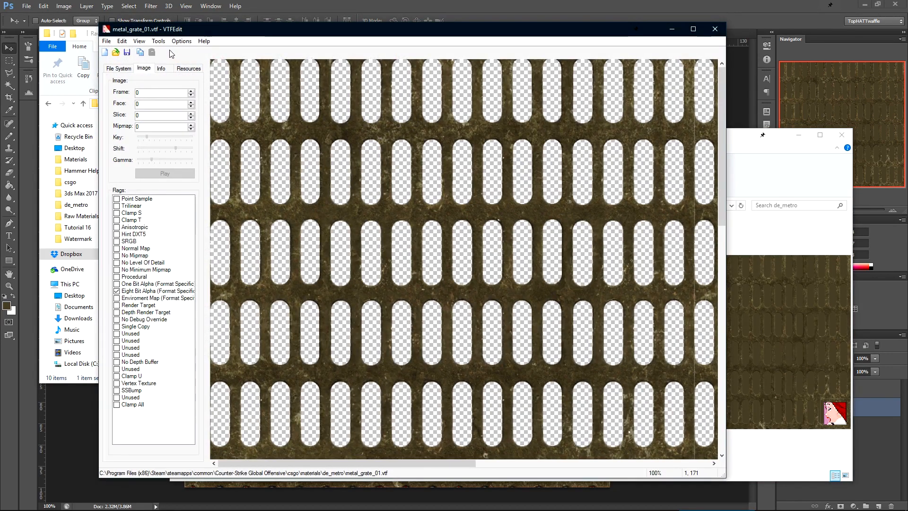
left_click(159, 41)
left_click(176, 51)
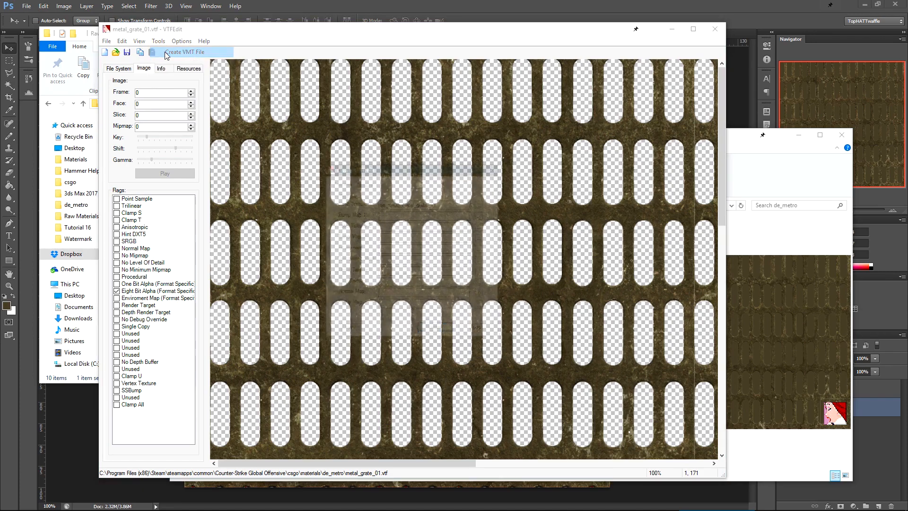
left_click(364, 183)
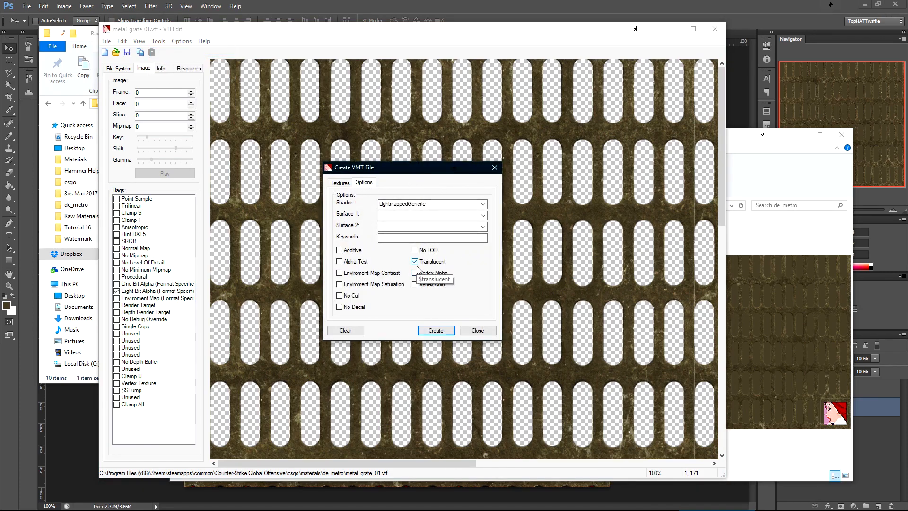
left_click(483, 215)
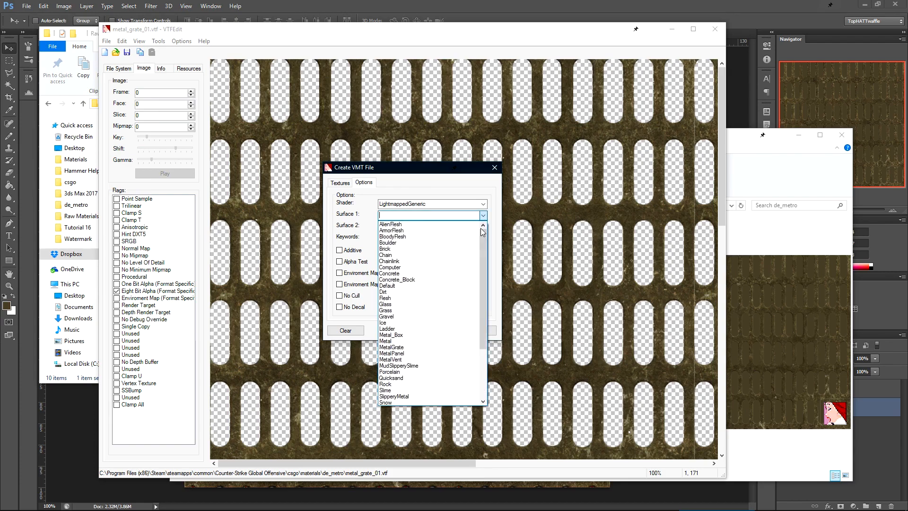
left_click(416, 339)
Step: Create the material as metal_grate_01.vmt in de_metro and review its base texture, surface property and translucent lines in Notepad++
left_click(435, 330)
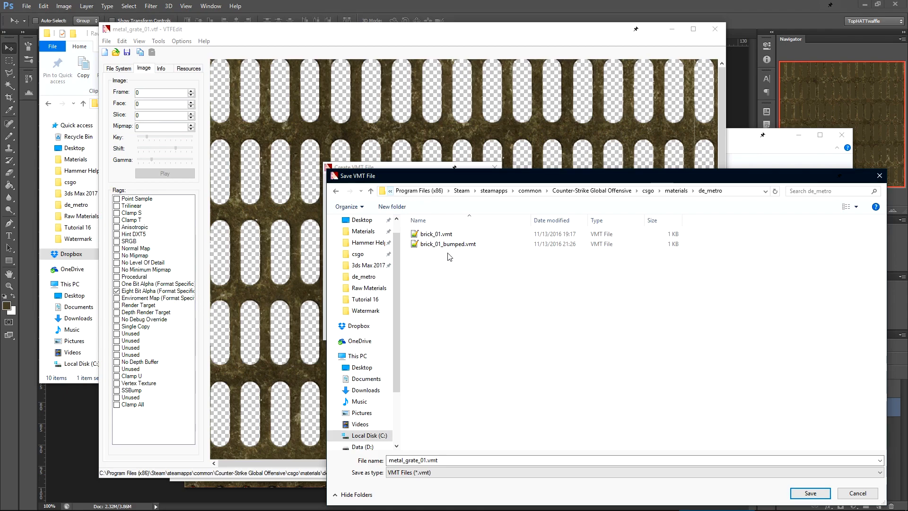
left_click_drag(682, 178, 625, 138)
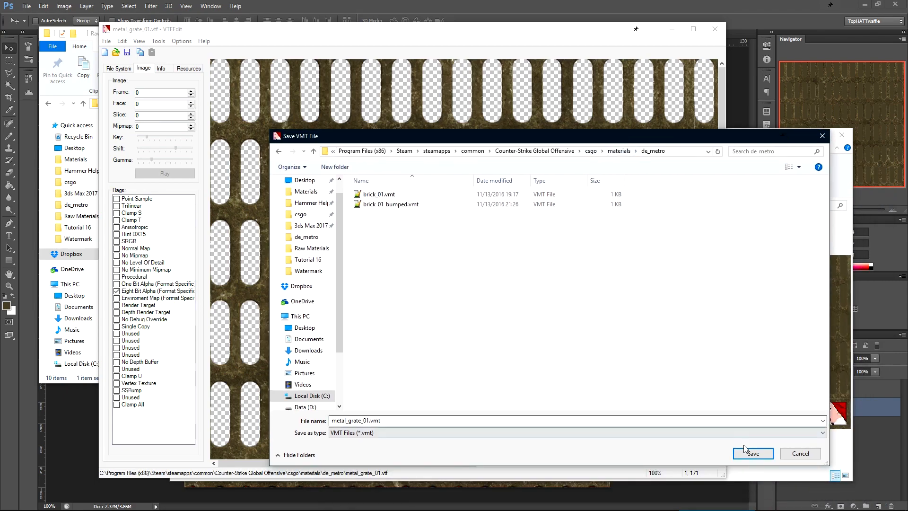
left_click(752, 453)
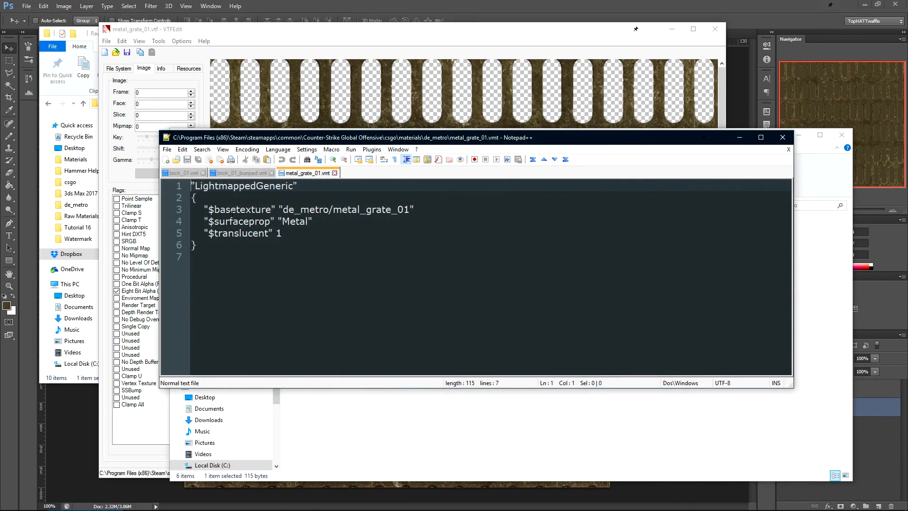
left_click_drag(208, 209, 409, 210)
mouse_move(209, 222)
left_mouse_down()
mouse_move(308, 222)
mouse_move(283, 240)
mouse_move(209, 233)
left_mouse_up()
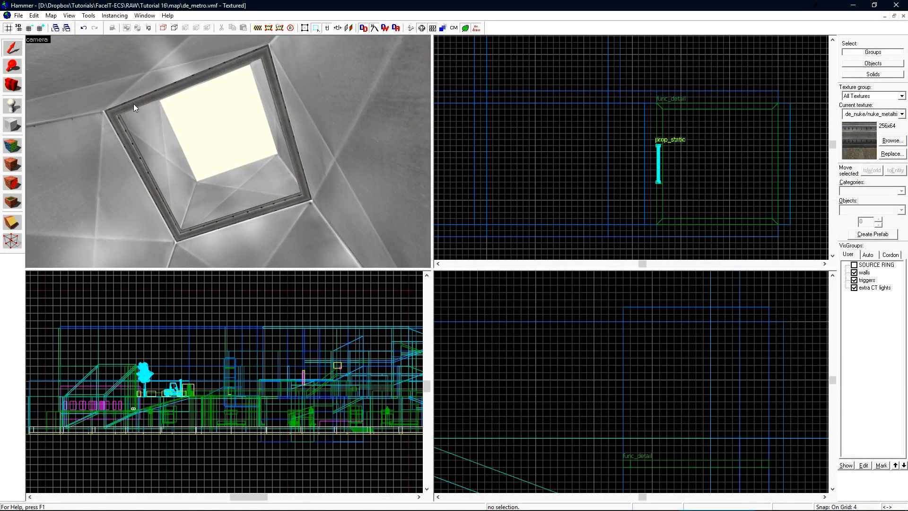
Step: In Hammer, build an 80 x 80 x 4 block of tools/toolsnodraw within the ceiling opening's frame and tie it to func_detail
left_click(121, 127)
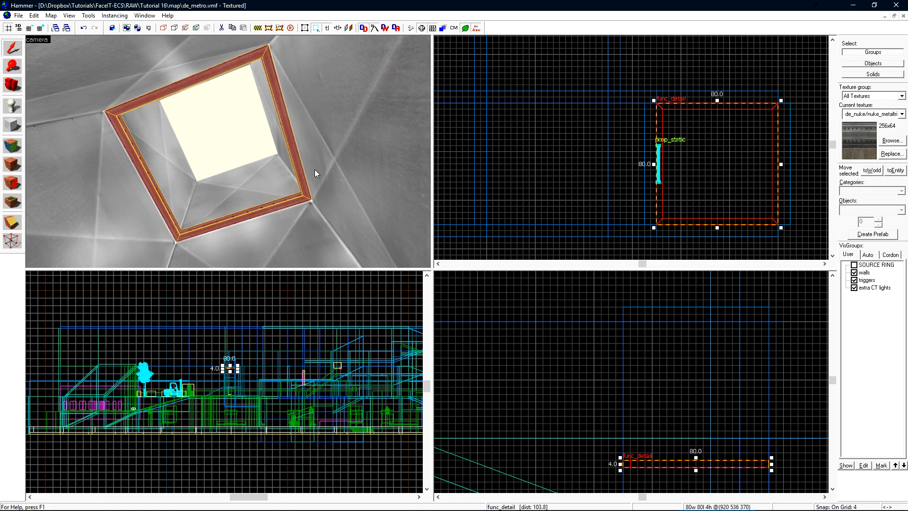
left_click(871, 115)
left_click(869, 204)
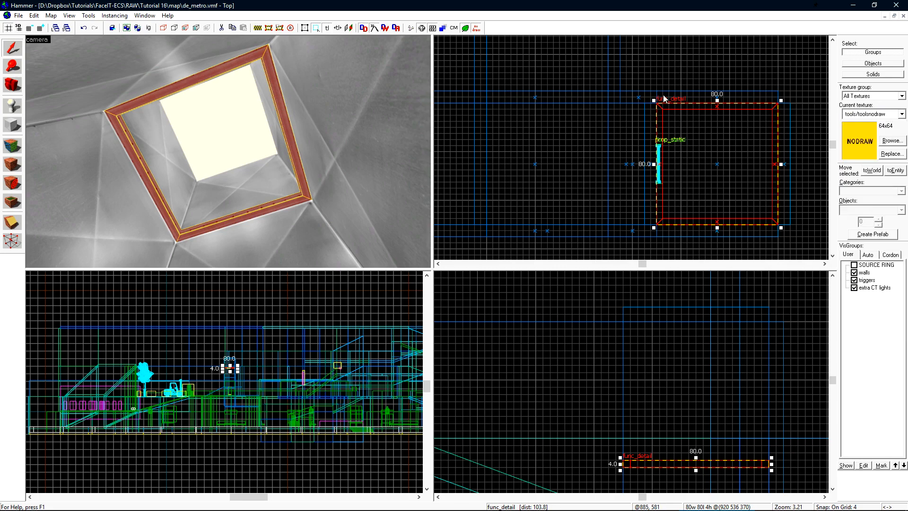
key("shift+b")
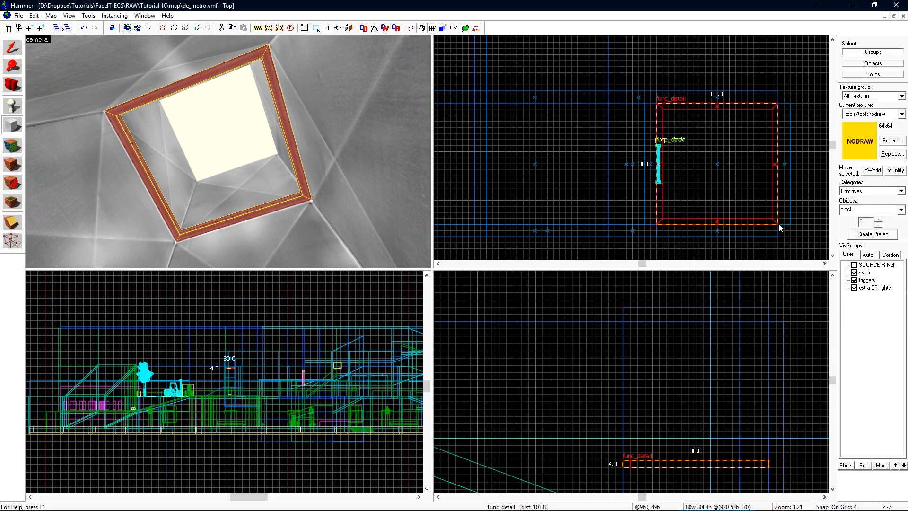
key("Return")
key("ctrl+t")
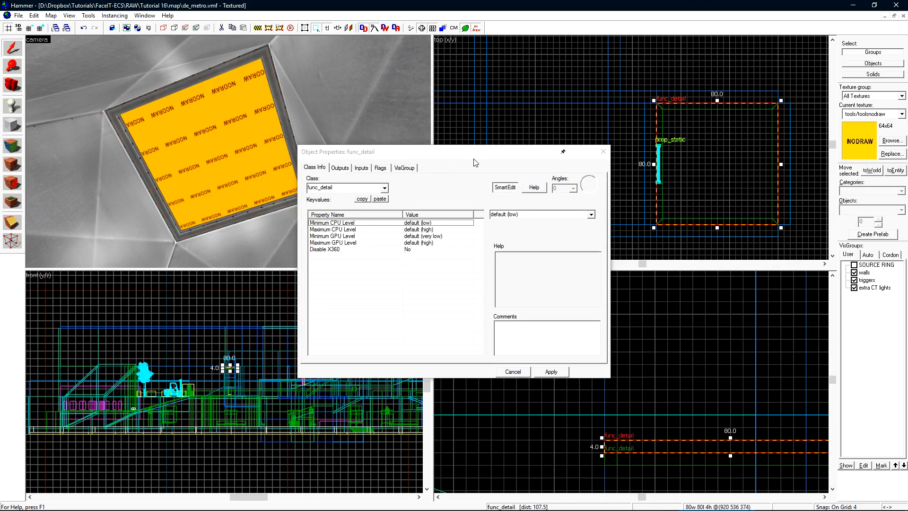
left_click(603, 151)
Step: Filter the texture browser by "metro" and choose de_metro/metal_grate_01 as the current face texture
key("shift+a")
left_click(436, 292)
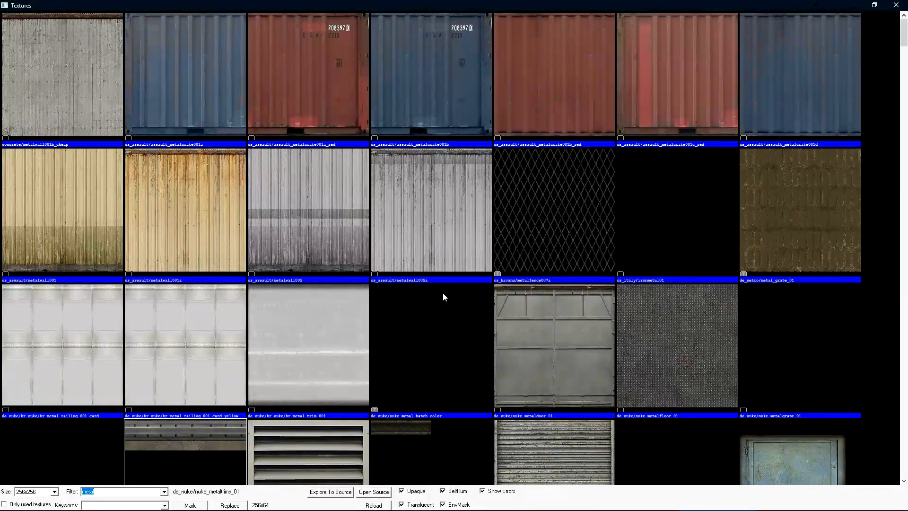
type("met")
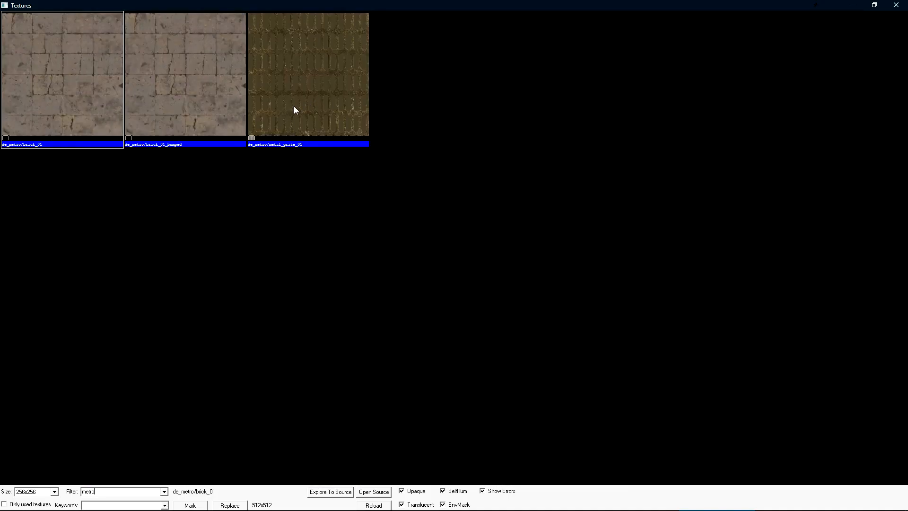
double_click(317, 73)
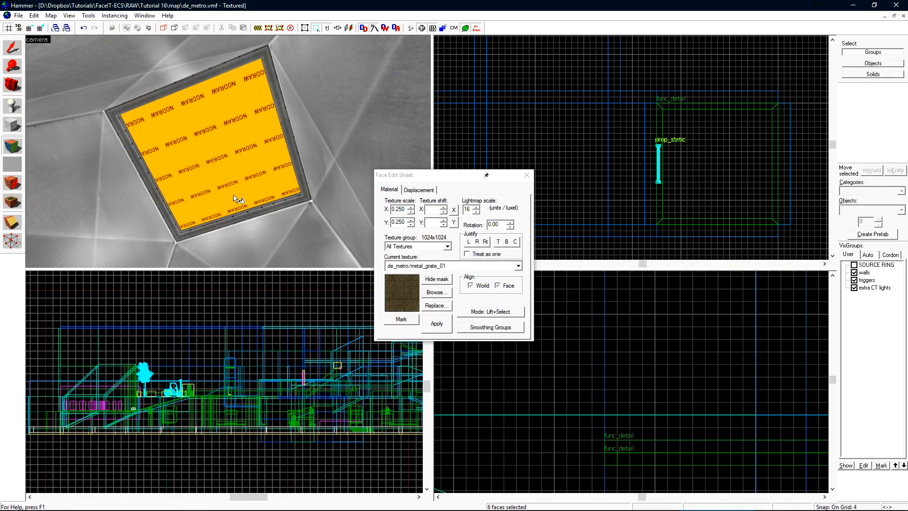
Step: Apply the grate texture to all faces of the nodraw block and fit it to the face visible from below
scroll(241, 123, "up", 2)
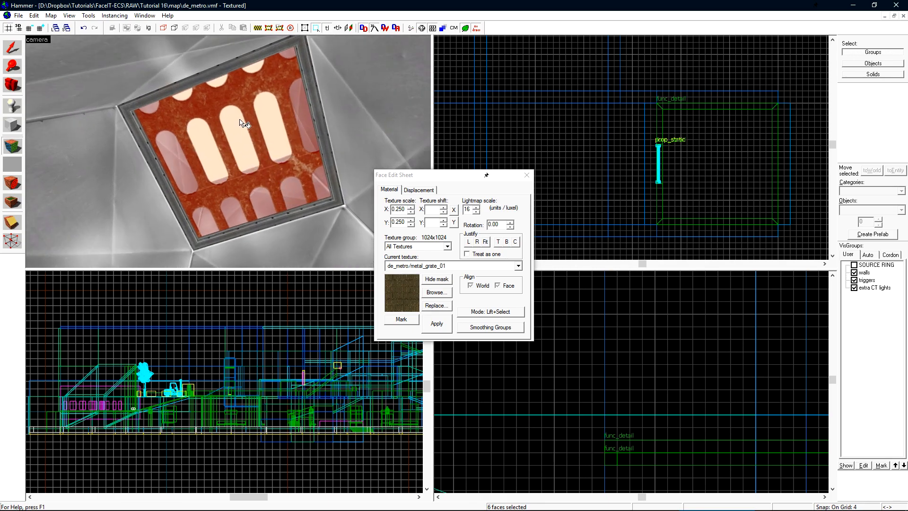
left_click(216, 169)
left_click(486, 243)
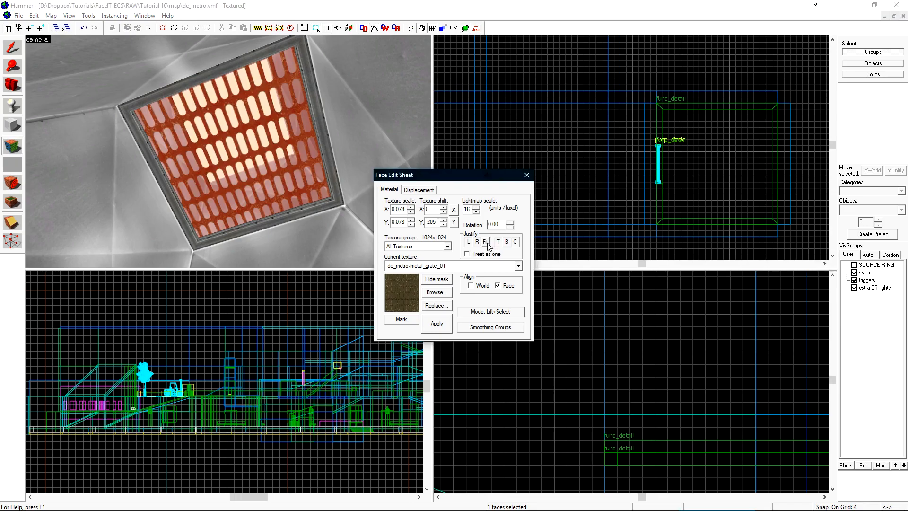
Step: Leave face editing and inspect the metal grate in the running game from below and from a distance
key("shift+s")
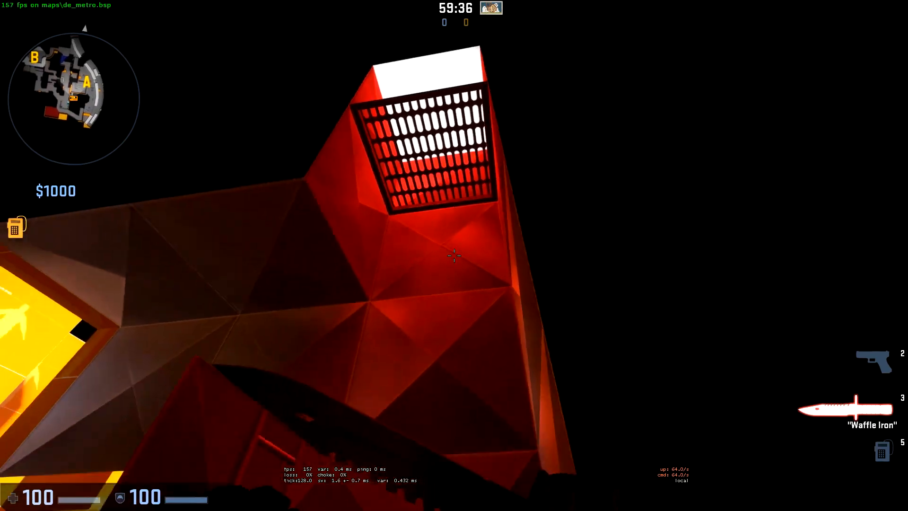
key("s")
key("w")
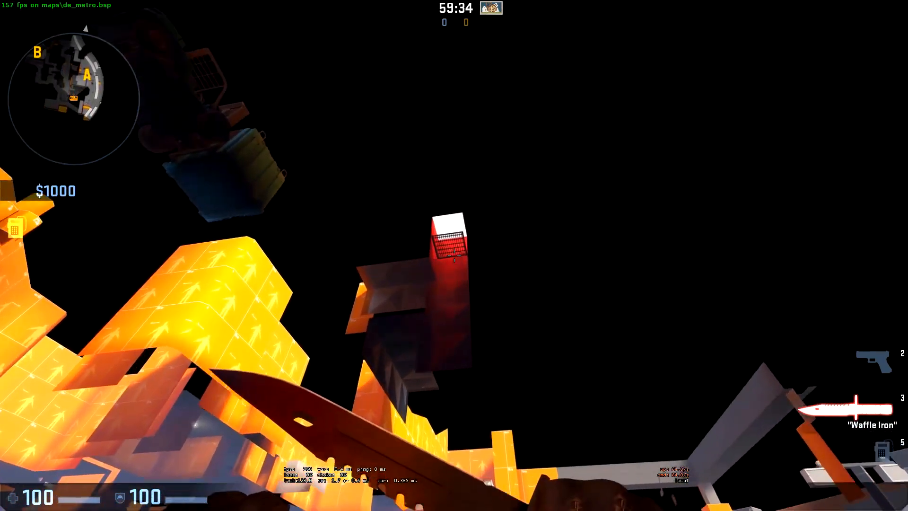
key("s")
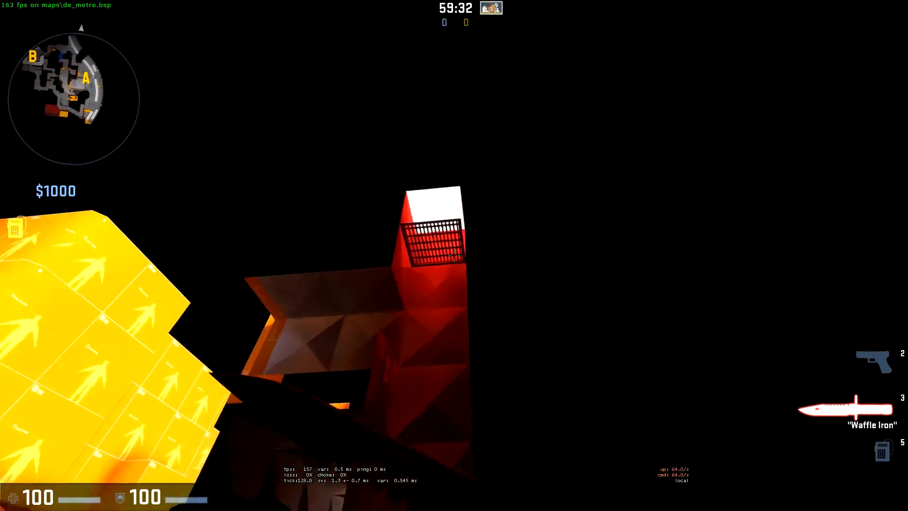
key("s")
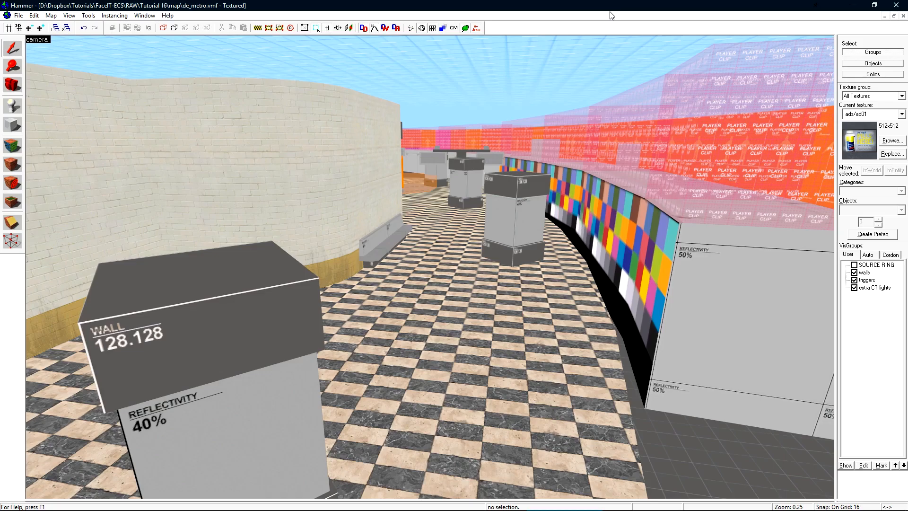
Step: Pick the checkered floor face in Hammer to check its texture, de_metro/tile_black, and close the face properties
key("z")
key("z")
key("shift+a")
left_click(343, 378)
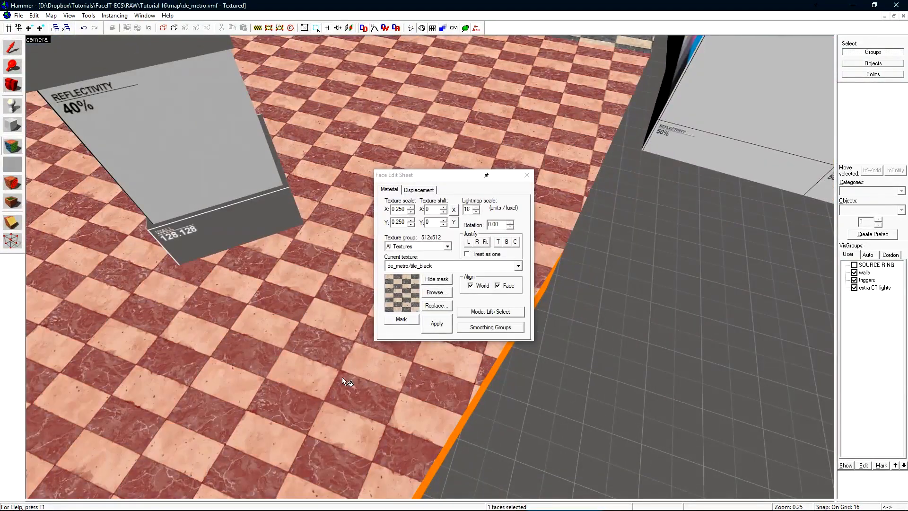
left_click(527, 175)
key("z")
key("z")
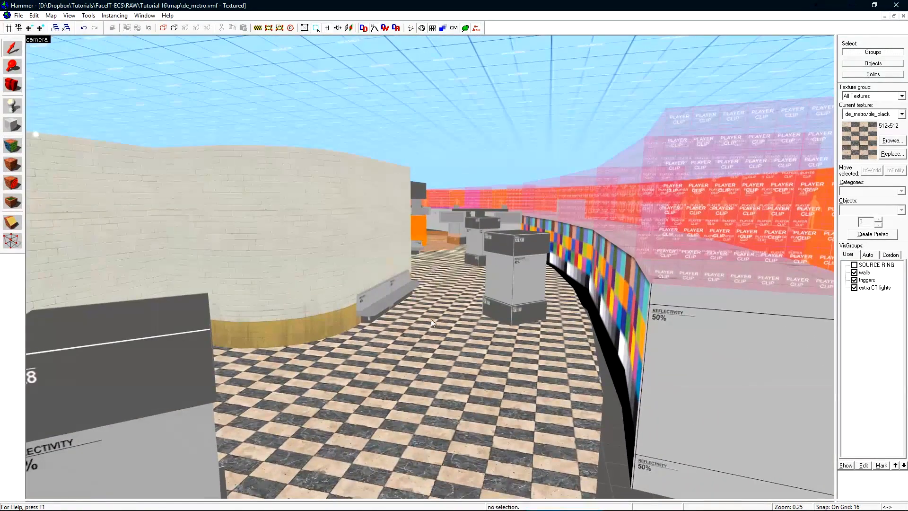
Step: Open tile_black.vmt from the de_metro folder in Notepad++ and review its base texture, surface property and bump map lines
left_click(329, 501)
double_click(305, 285)
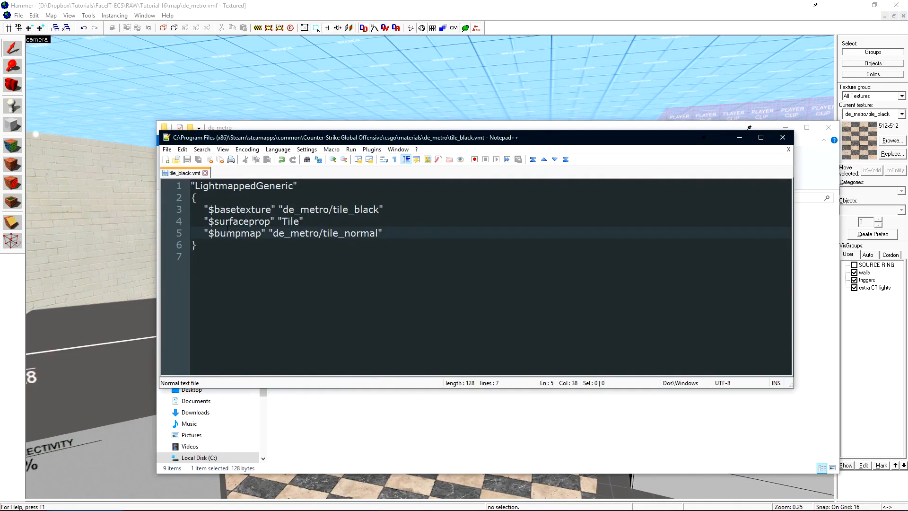
left_click_drag(206, 209, 380, 209)
left_click(239, 222)
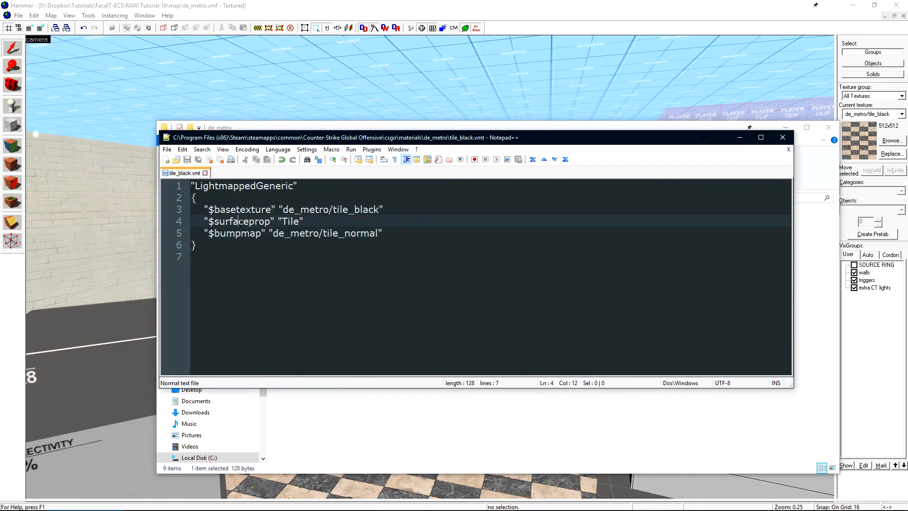
left_click_drag(208, 233, 387, 229)
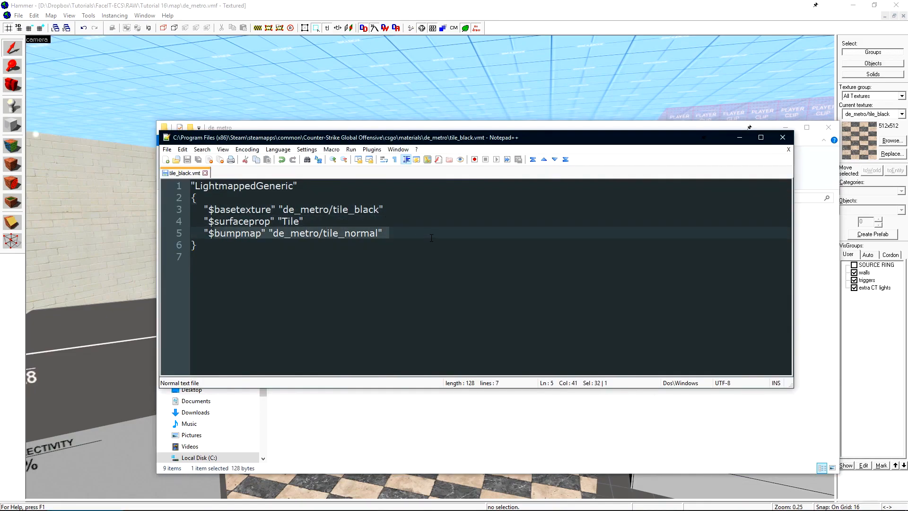
left_click(422, 228)
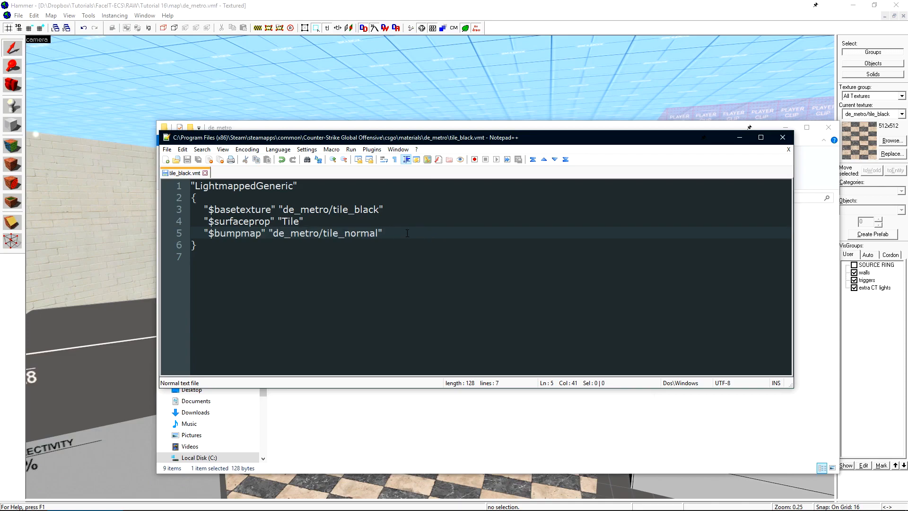
Step: Add the line "$envmap" "env_cubemap" below the $bumpmap line and save tile_black.vmt
key("BackSpace")
key("BackSpace")
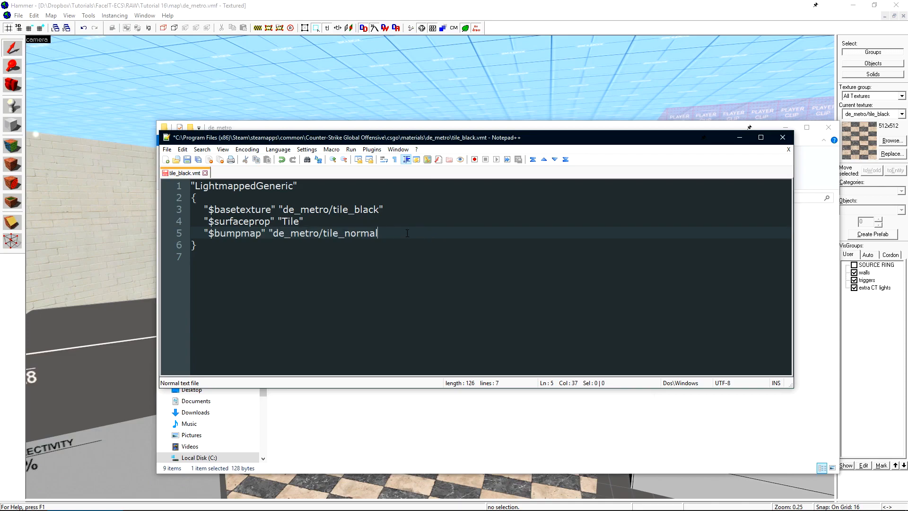
key("Return")
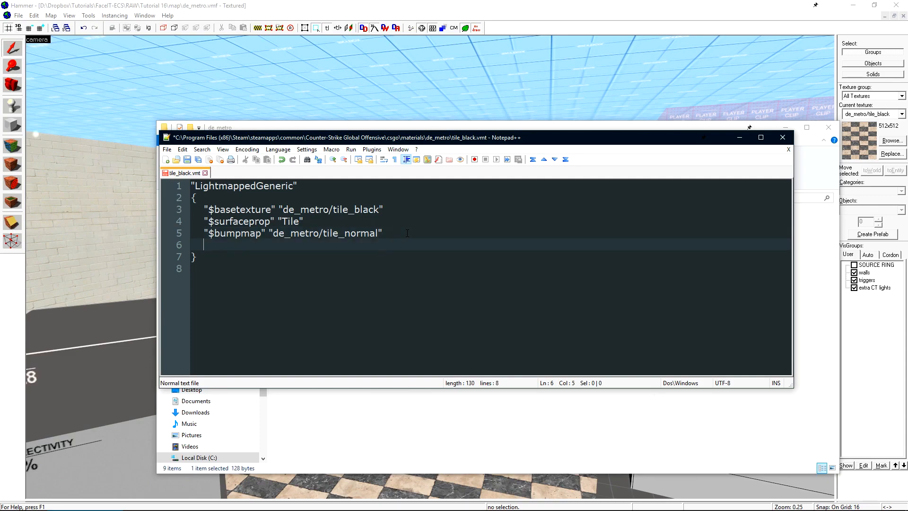
type("\"$envmap")
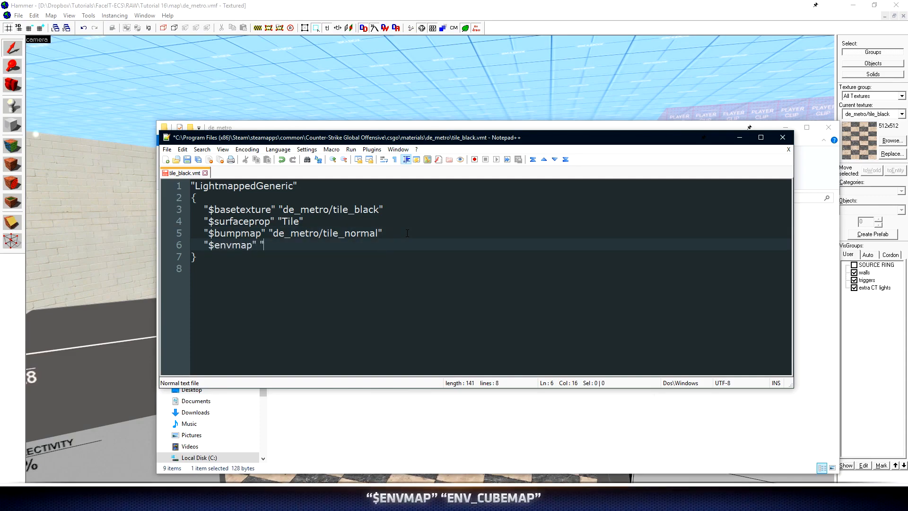
type("\" \"env_cubemap\"")
left_click_drag(209, 245, 333, 247)
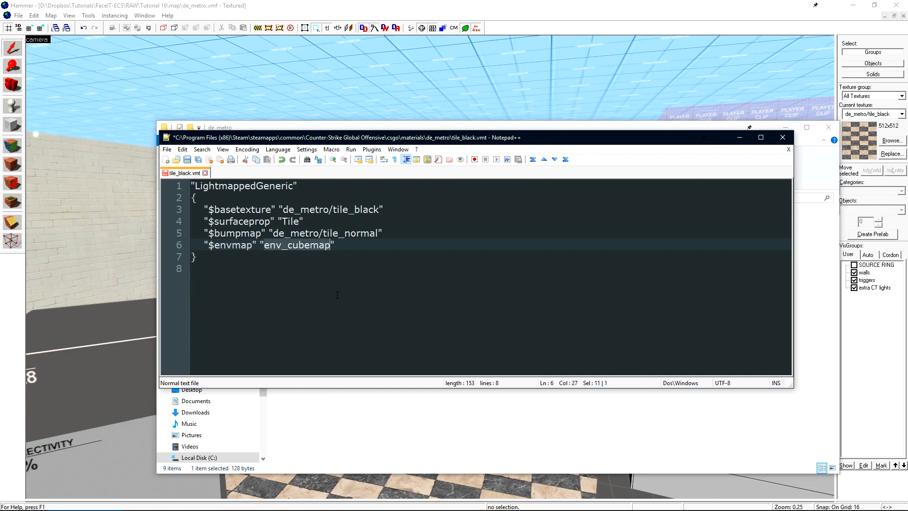
key("ctrl+s")
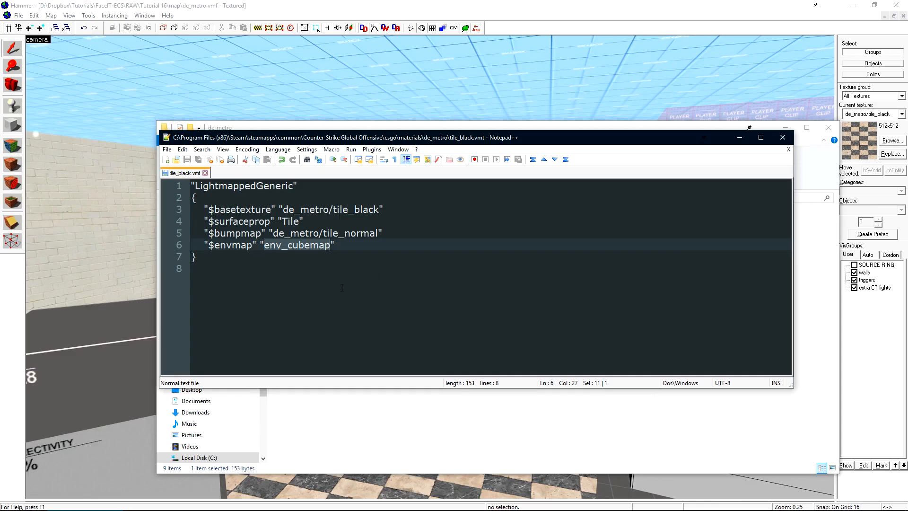
Step: Return to Hammer and examine the reflections on the checkered floor from several angles around the pillars
left_click(330, 6)
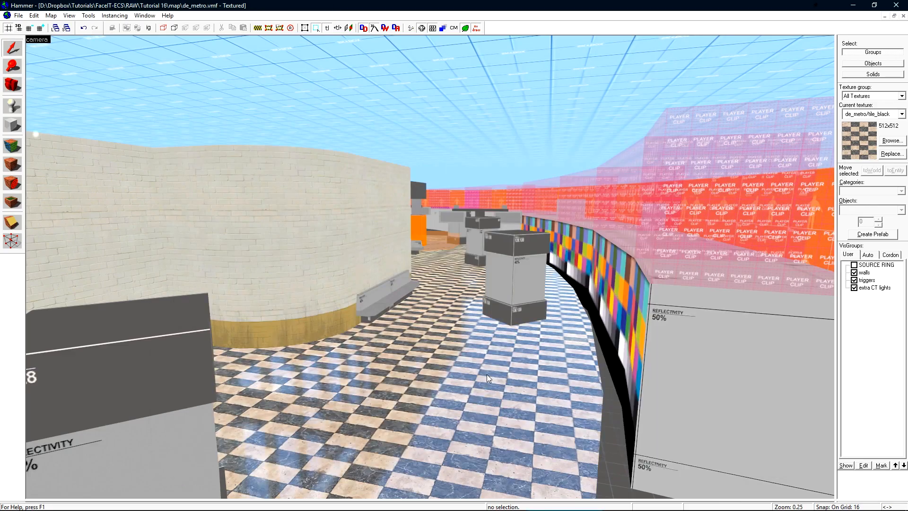
key("z")
key("a")
key("d")
key("w")
key("s")
key("d")
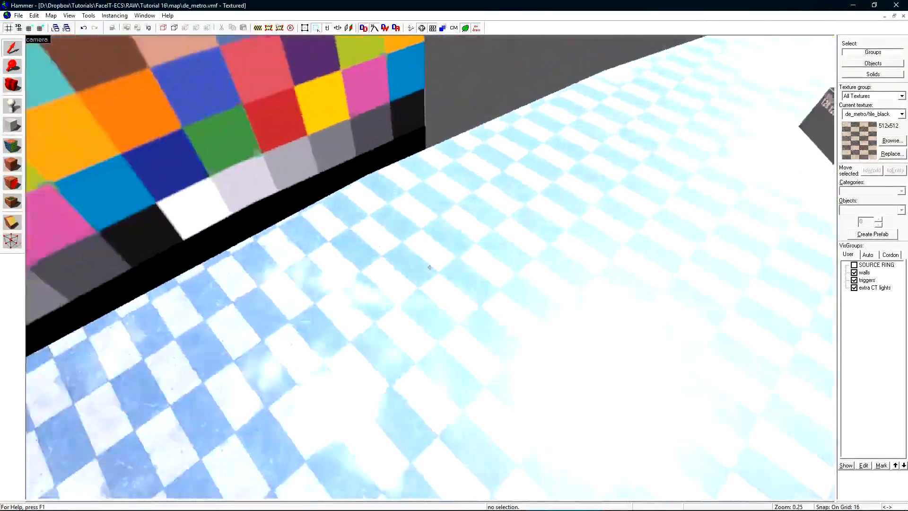
key("d")
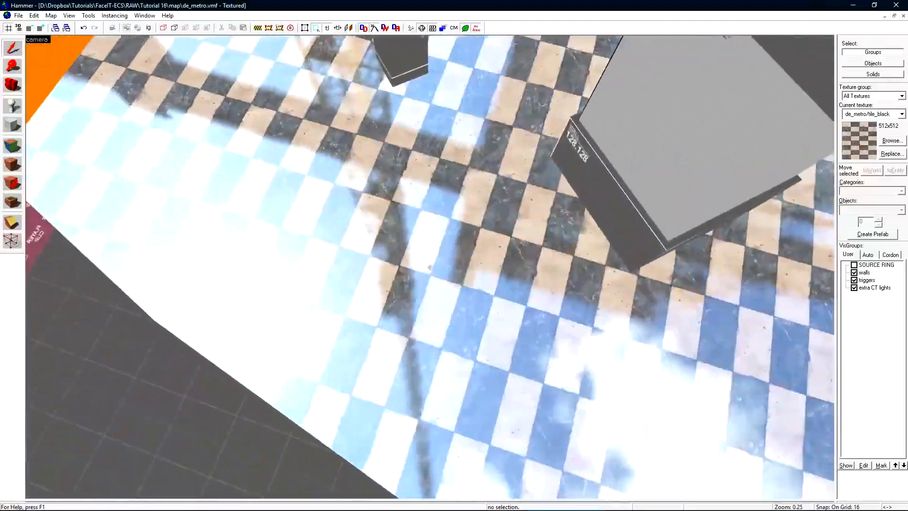
key("d")
key("s")
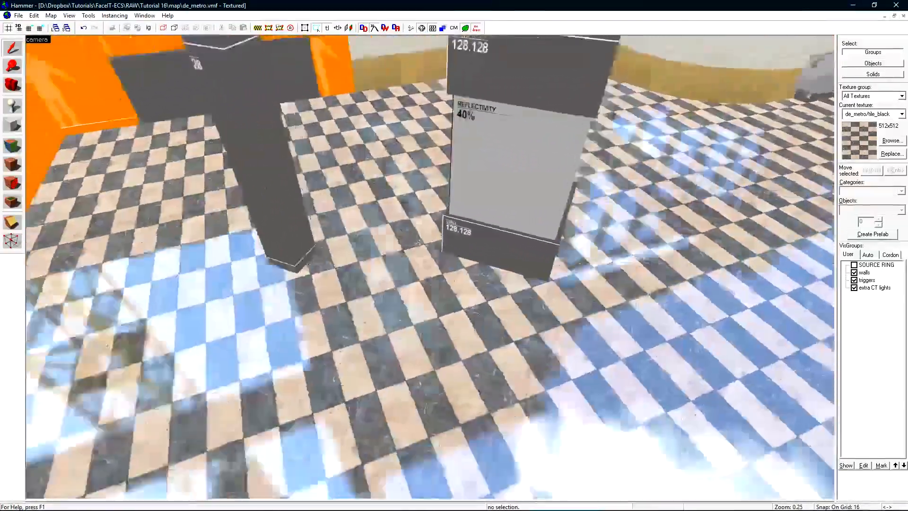
key("d")
key("a")
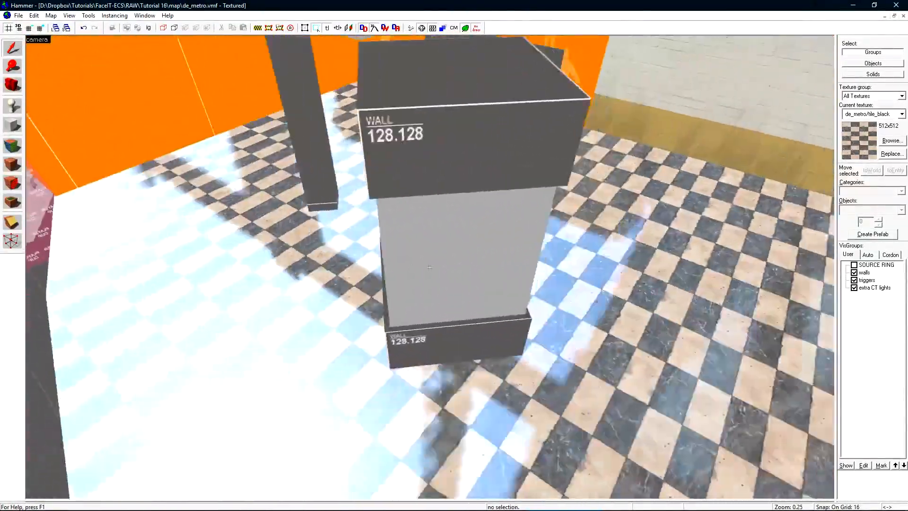
key("d")
key("z")
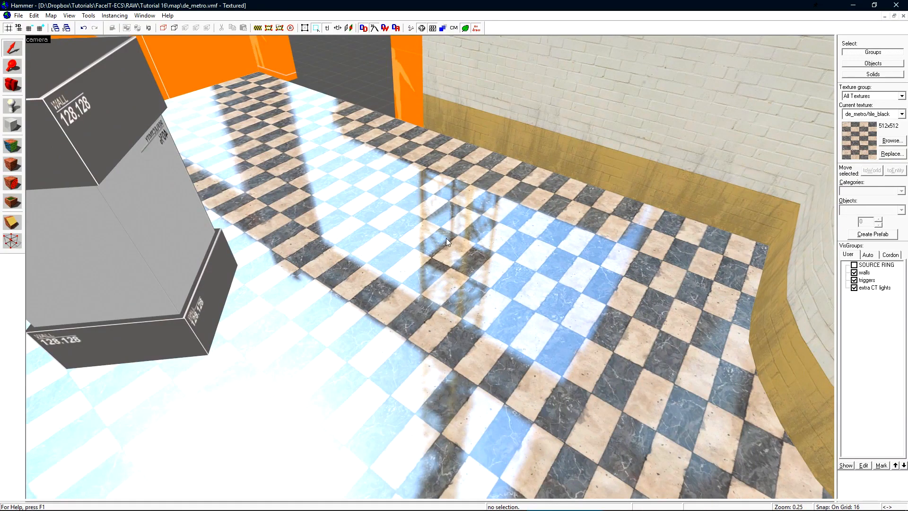
Step: Place an info_player_terrorist entity on the checkered floor between the curved wall and the colour-checker wall
left_click(413, 30)
left_click(510, 316)
key("a")
key("z")
key("z")
key("w")
key("shift+e")
left_click(419, 294)
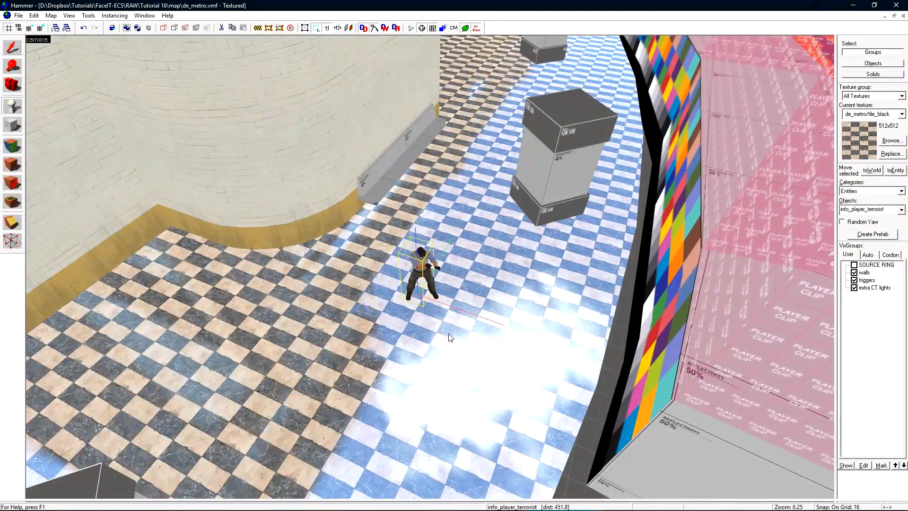
Step: Change the placed entity's class to env_cubemap in its object properties and apply the change
key("shift+s")
double_click(421, 263)
left_click_drag(390, 152, 546, 148)
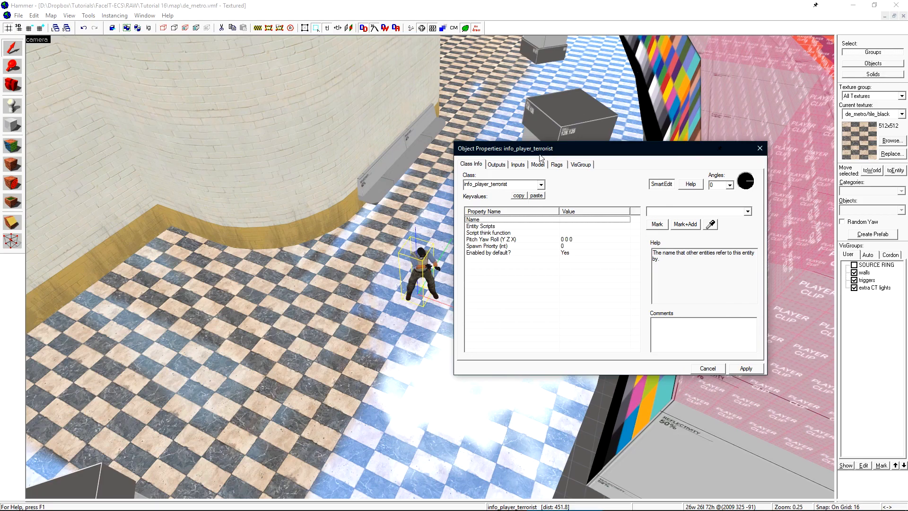
double_click(510, 184)
type("env_c")
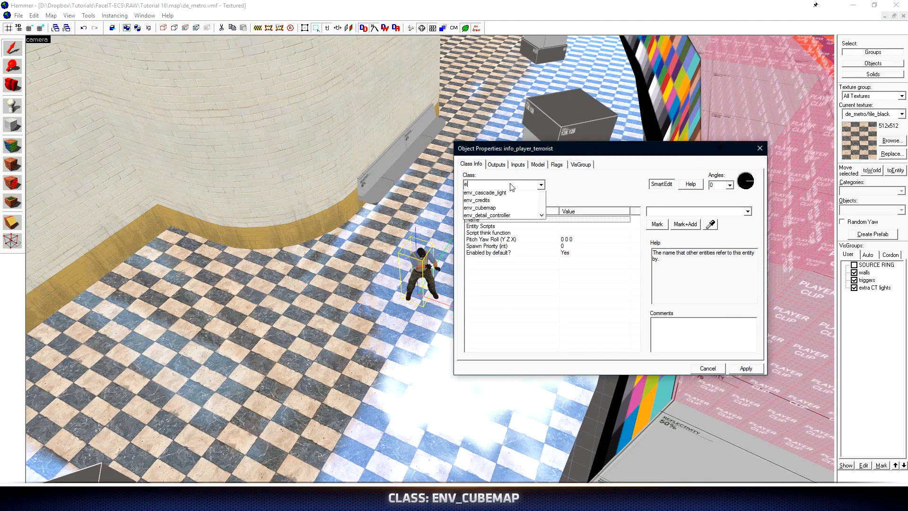
key("Down")
key("Down")
key("Down")
key("Return")
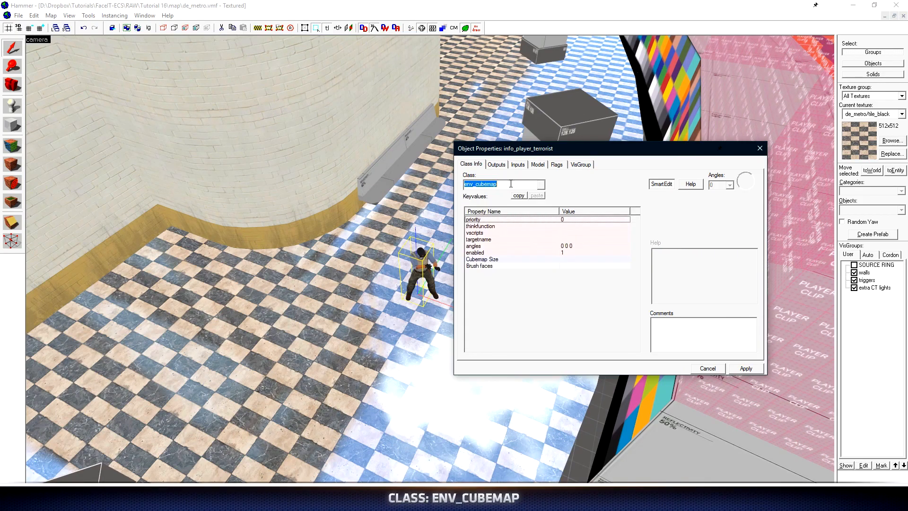
key("Return")
scroll(394, 326, "up", 3)
scroll(390, 321, "up", 2)
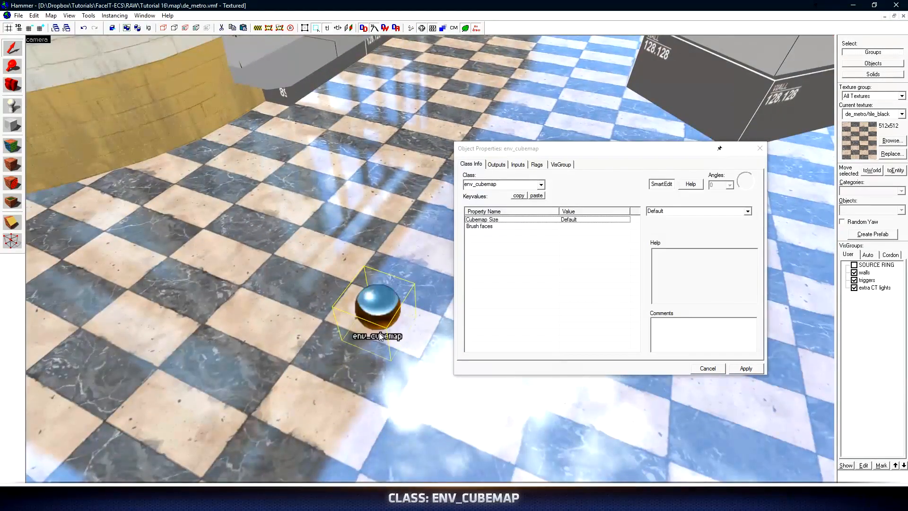
scroll(379, 338, "up", 2)
Step: Cut the env_cubemap entity from the floor and return to the enlarged camera view
key("shift+z")
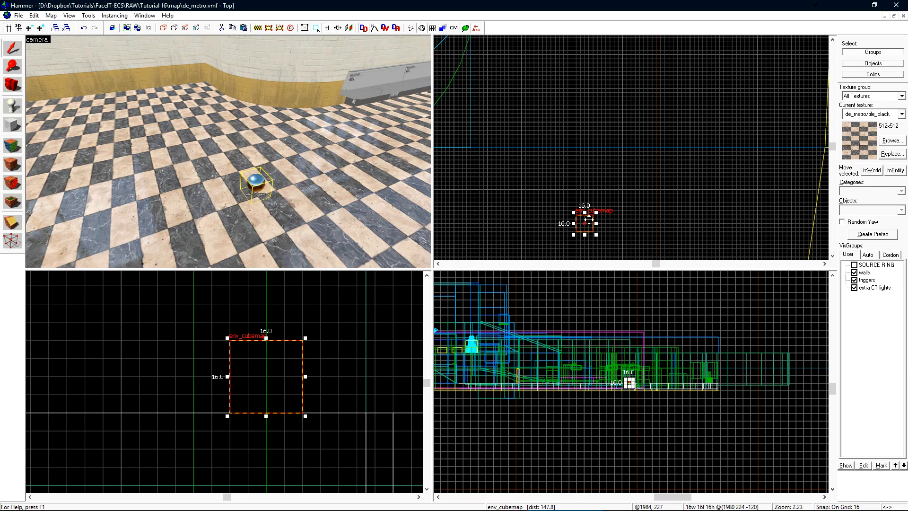
scroll(588, 220, "up", 3)
key("Delete")
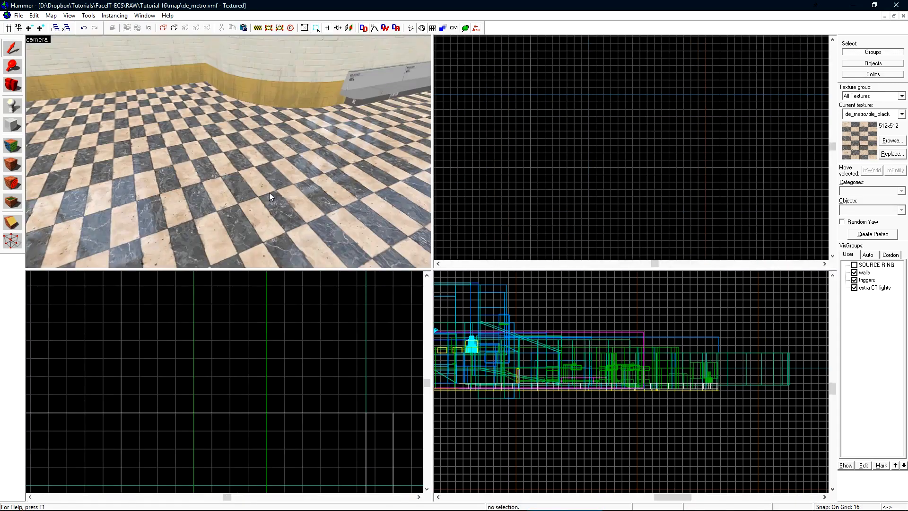
left_click(280, 173)
key("shift+z")
key("z")
key("Escape")
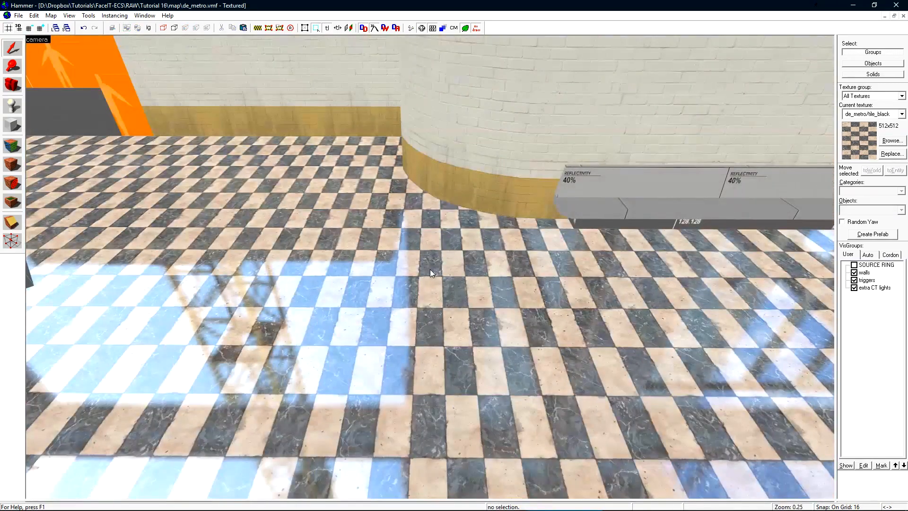
Step: Paste copies of the env_cubemap at spaced spots around the station hall with the checkered floor
key("s")
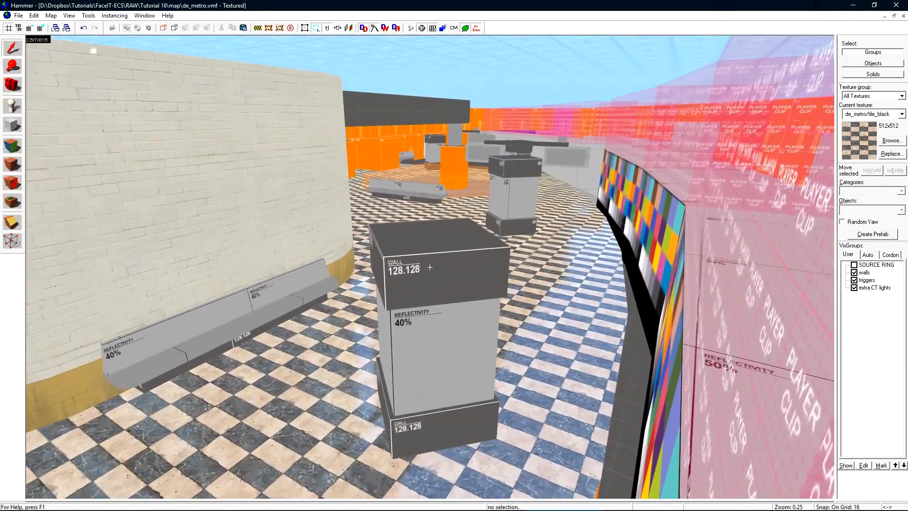
key("z")
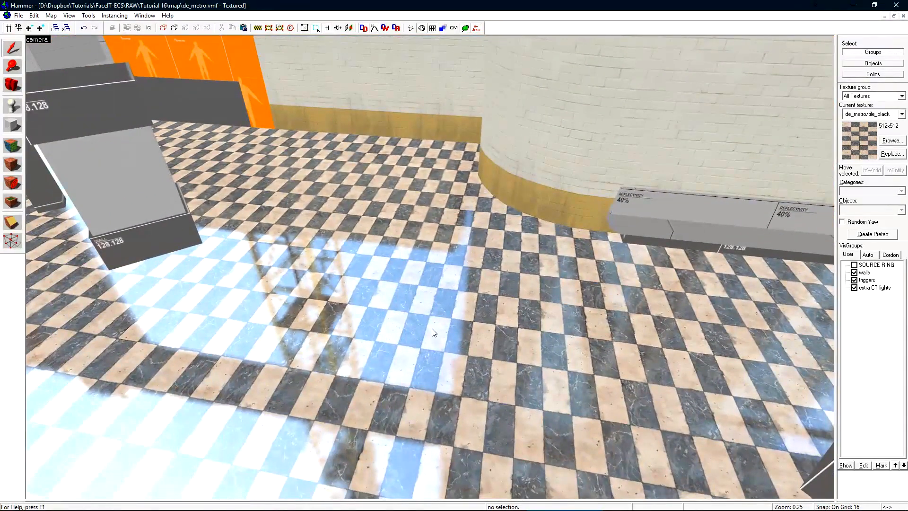
key("ctrl+v")
key("z")
key("ctrl+v")
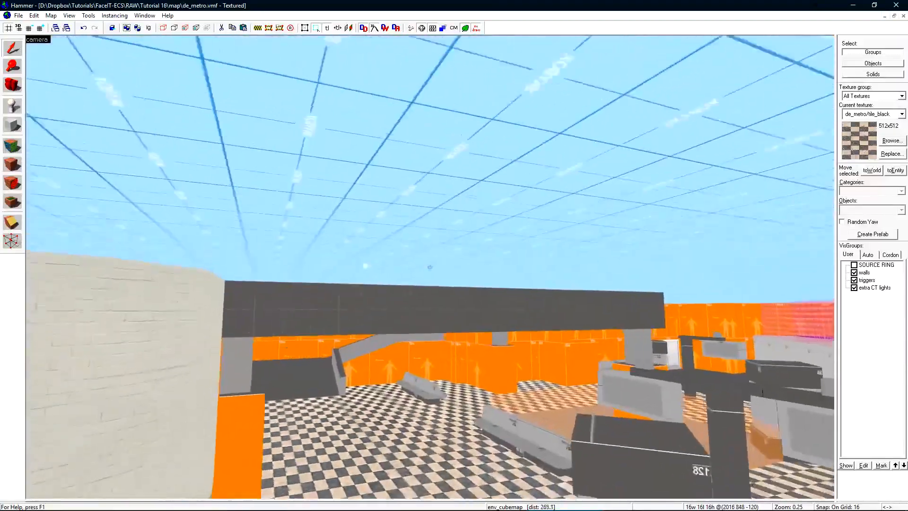
key("z")
key("ctrl+v")
key("z")
key("z")
key("ctrl+v")
key("z")
key("z")
key("ctrl+v")
key("z")
key("z")
key("ctrl+v")
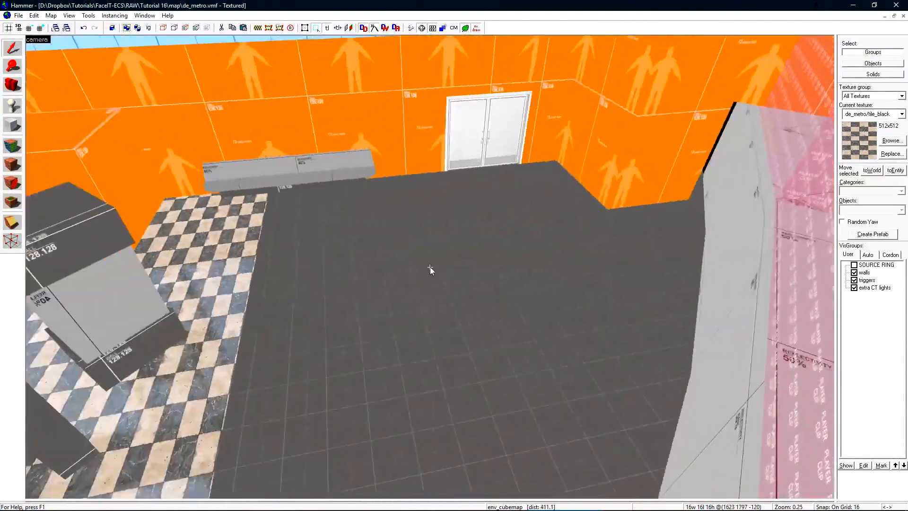
Step: Apply de_metro/tile_black to the plain dark floor in front of the white double doors
key("shift+a")
key("shift+s")
key("z")
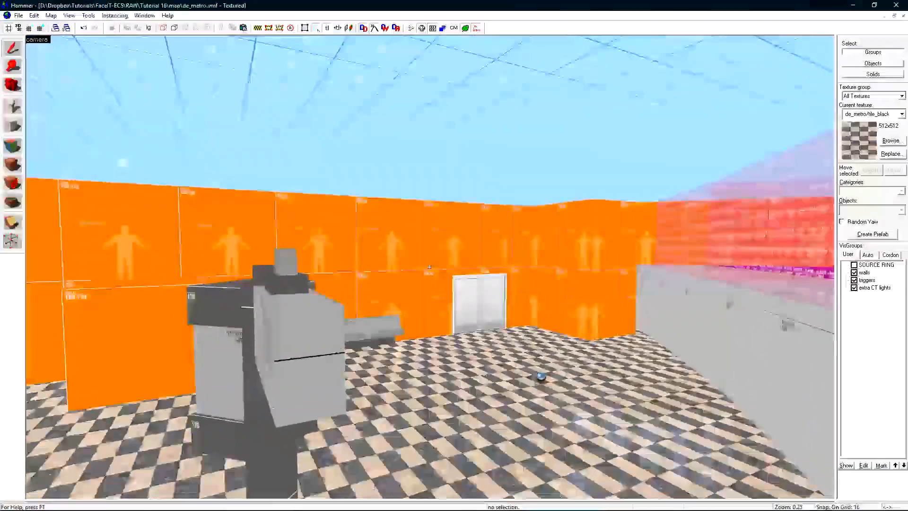
key("z")
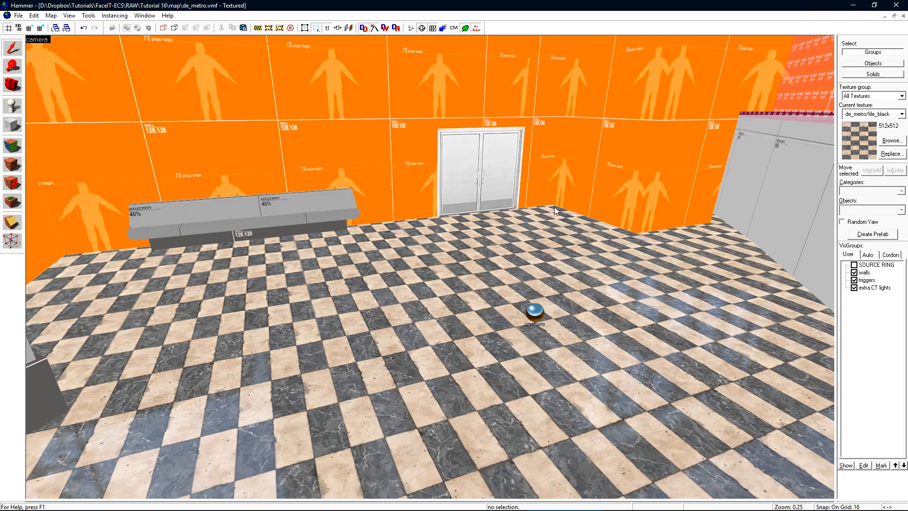
Step: Paste further env_cubemap copies over the plain dark floors of the orange-walled areas beside the checkered hall
key("z")
key("w")
key("w")
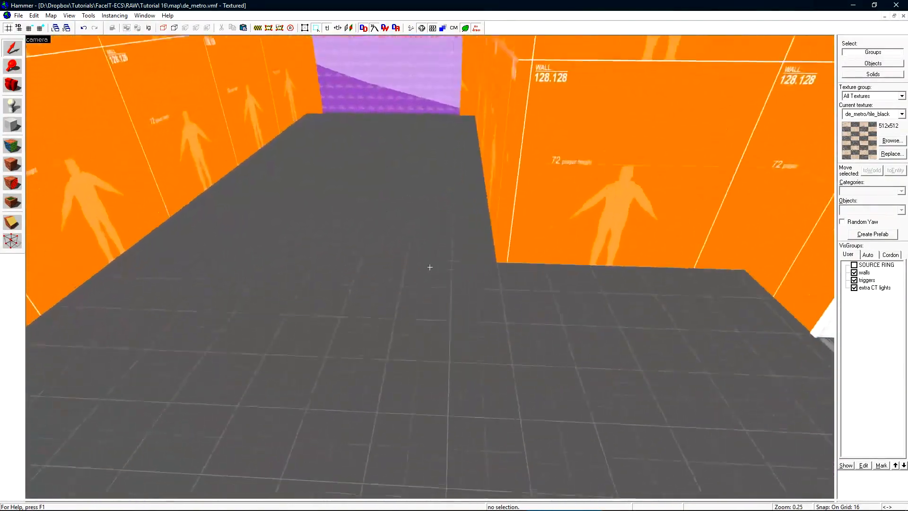
key("z")
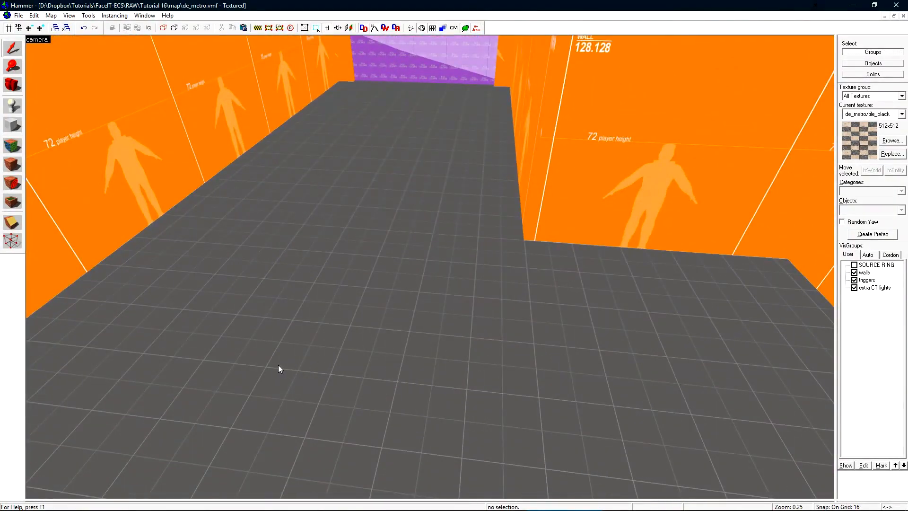
key("ctrl+v")
key("z")
key("w")
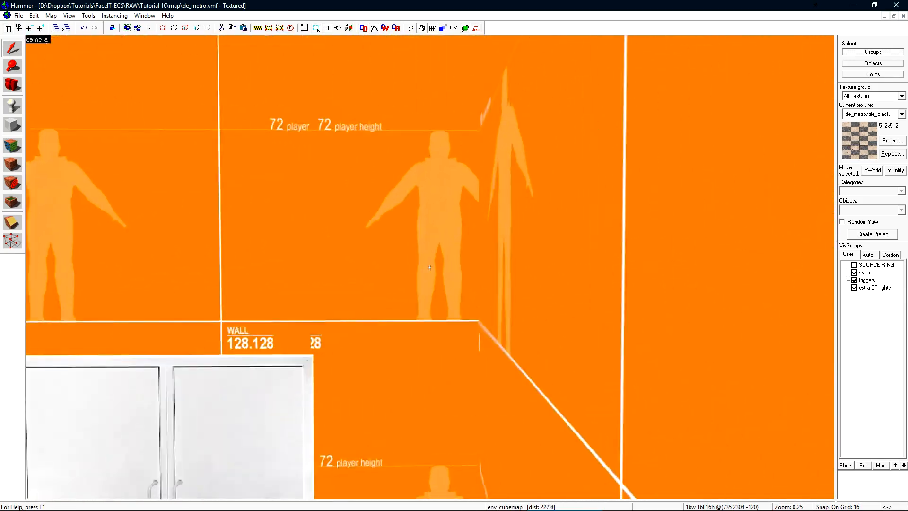
key("w")
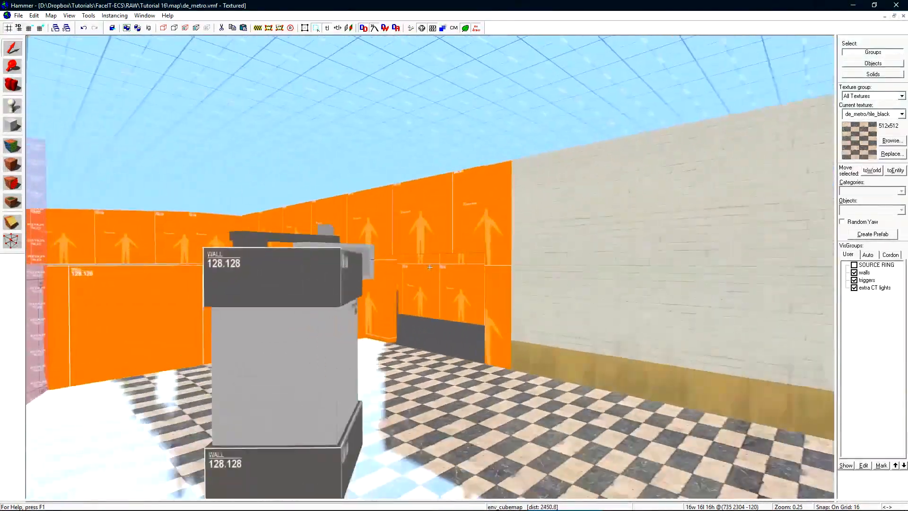
key("z")
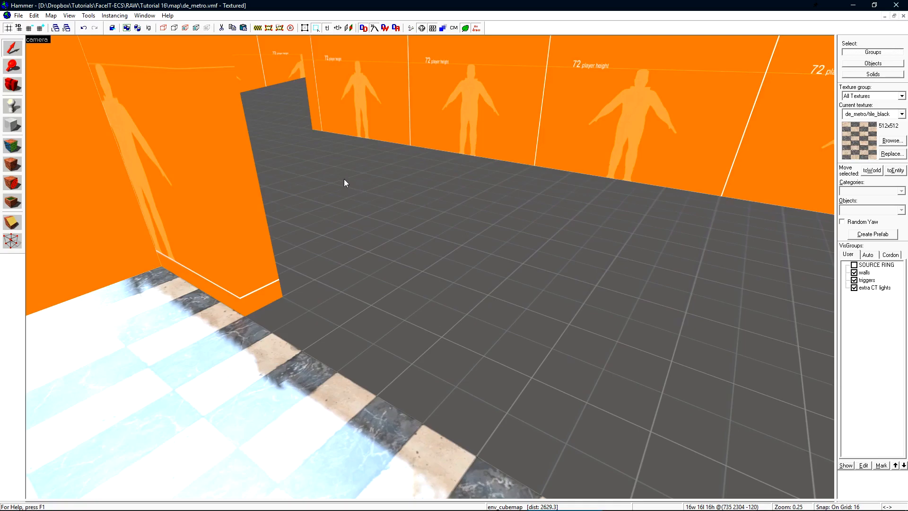
key("z")
key("s")
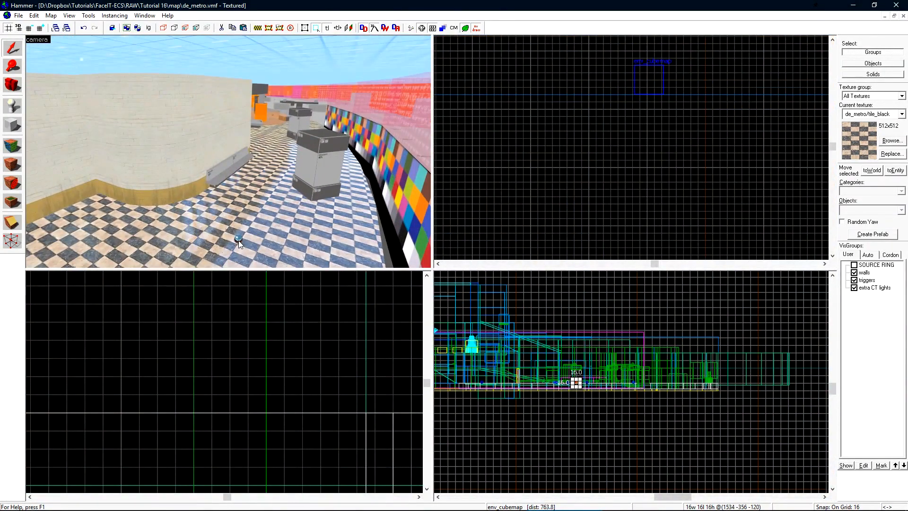
Step: Center the 2D views on the env_cubemap near the curved wall, and select all env_cubemap entities through the Entity Report
left_click(238, 240)
key("ctrl+e")
scroll(189, 388, "up", 5)
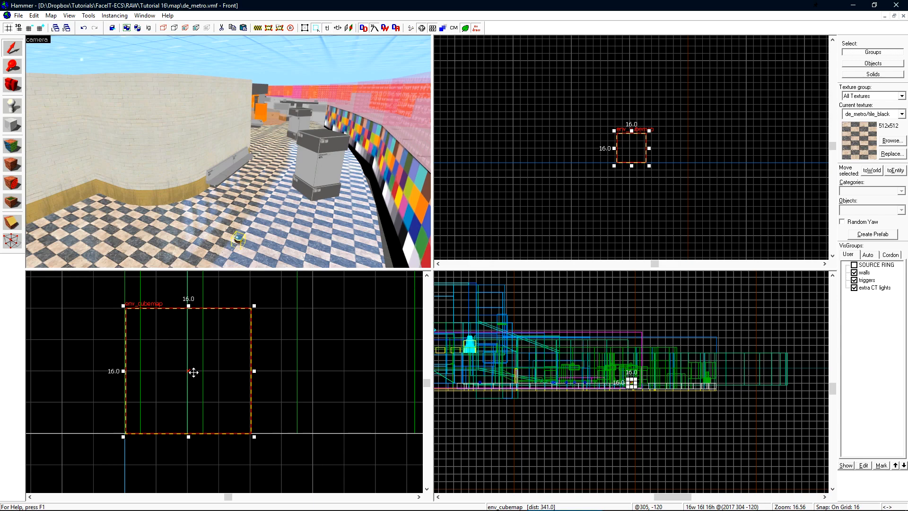
left_click(51, 15)
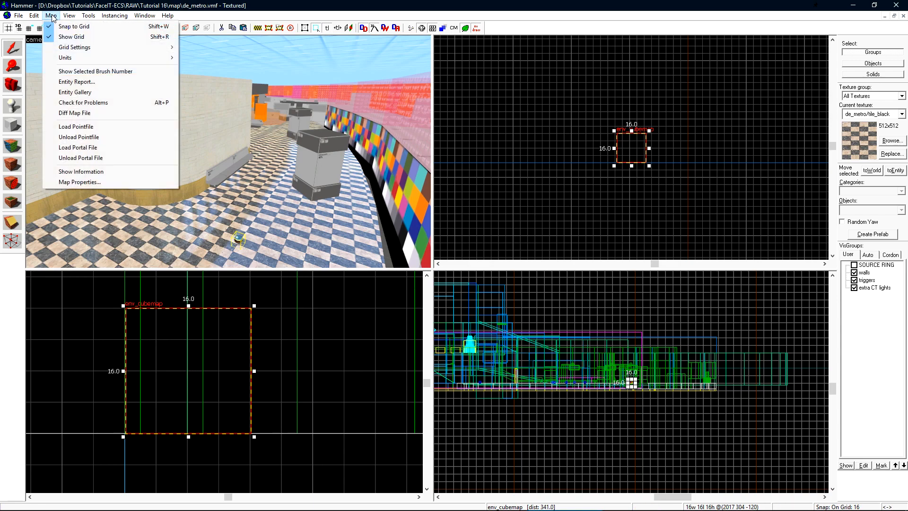
left_click(89, 82)
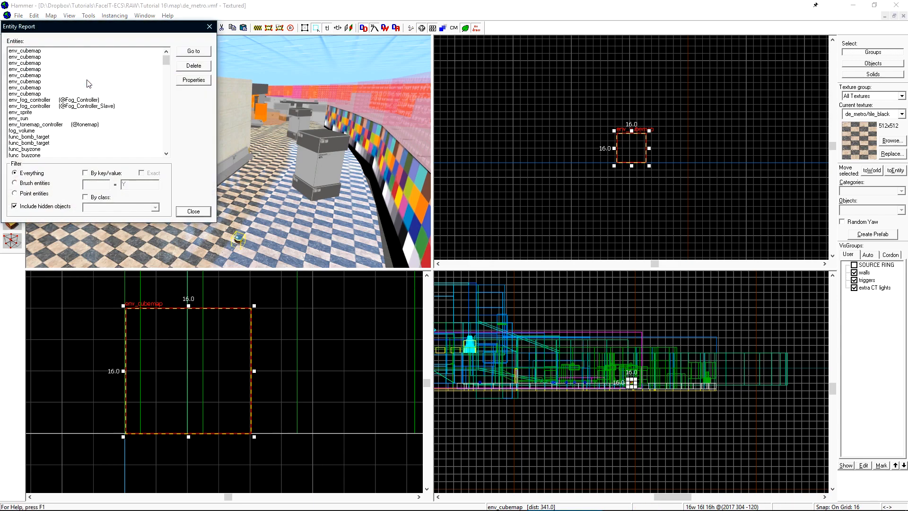
left_click(36, 51, "shift")
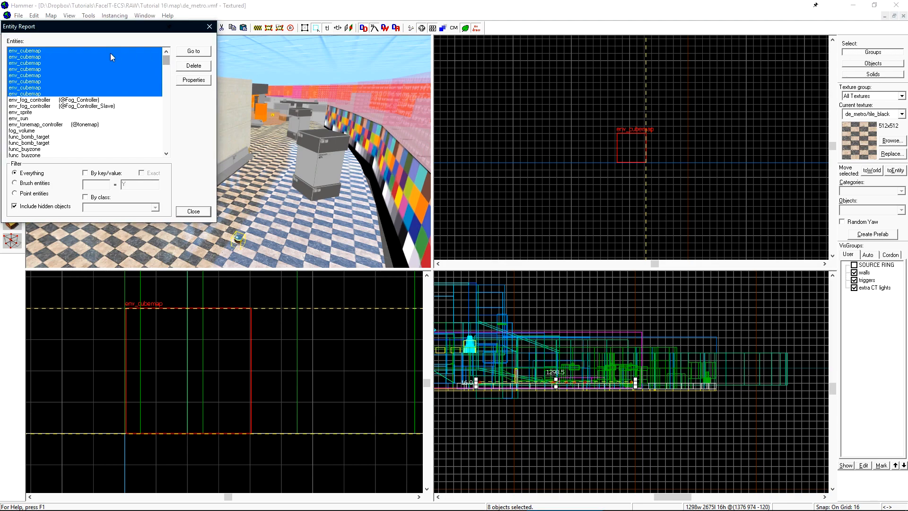
left_click(210, 26)
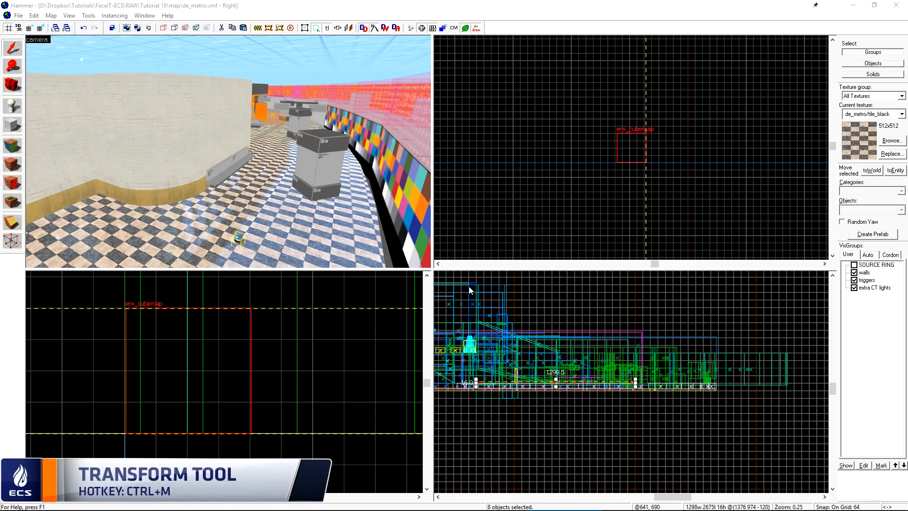
Step: Move all selected env_cubemap entities up by 56 units on Z with the Transformation tool
key("ctrl+m")
left_click(419, 270)
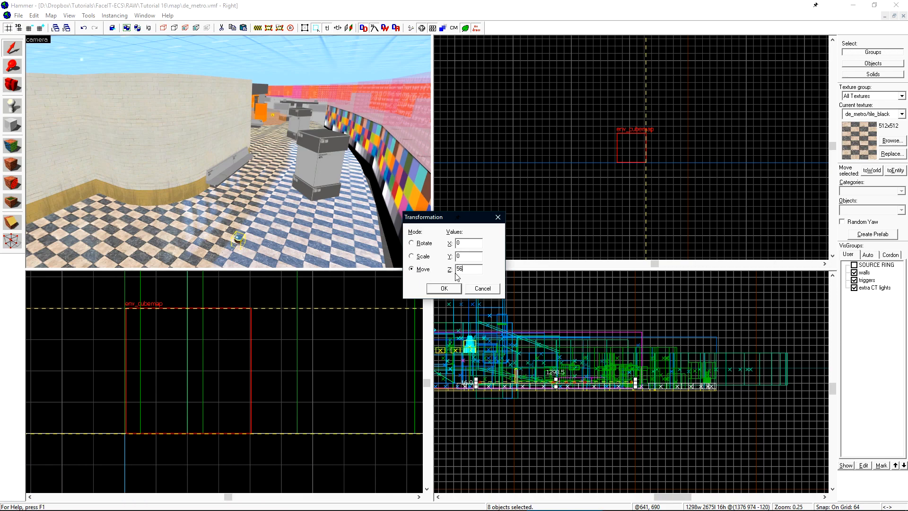
left_click(444, 289)
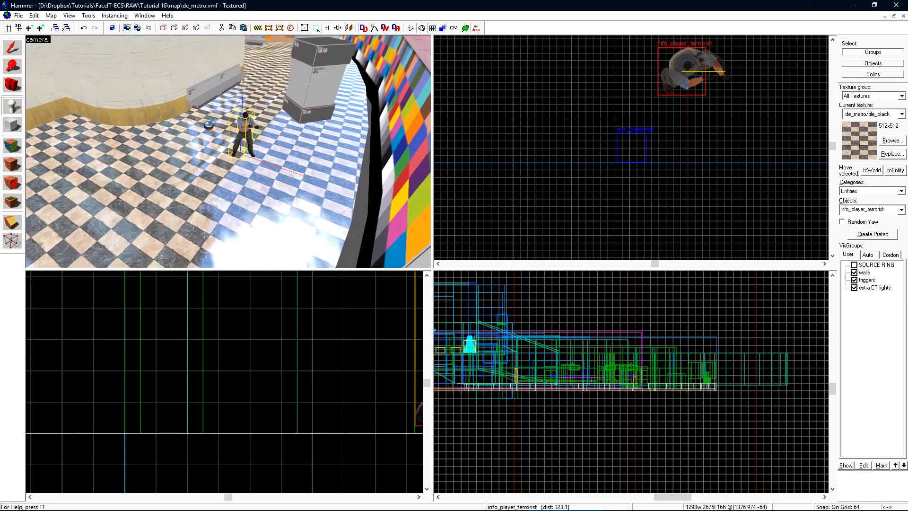
Step: Compare the raised env_cubemap's height with the info_player_terrorist beside it, and delete that player entity
key("w")
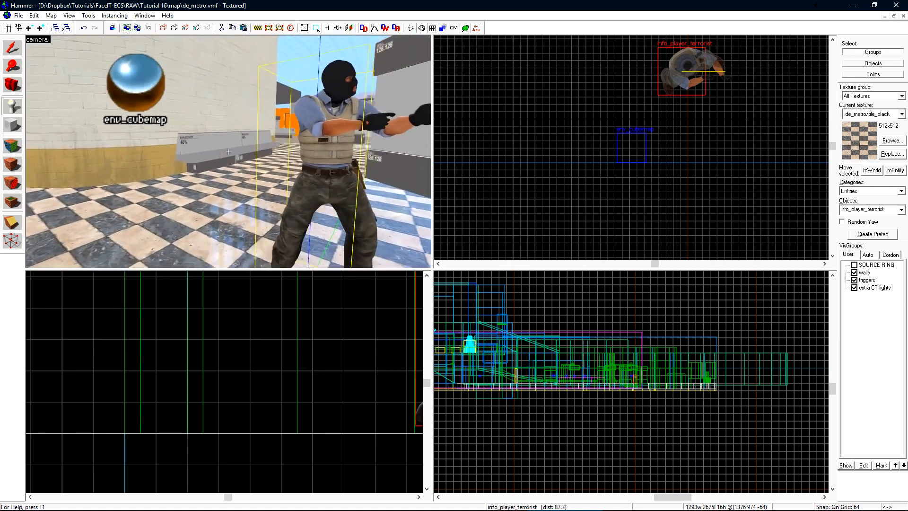
key("s")
key("z")
key("Delete")
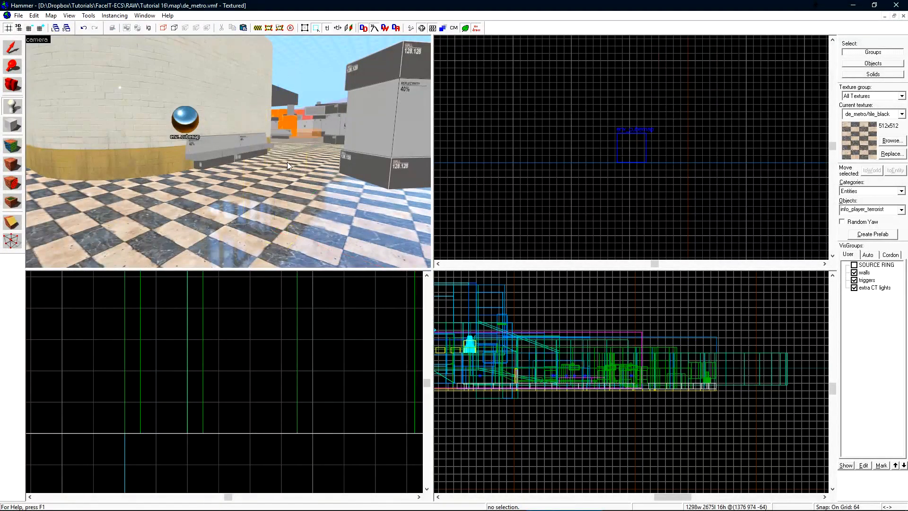
Step: Compile and run de_metro in Counter-Strike: Global Offensive, and execute buildcubemaps in the game console
key("F9")
left_click(523, 316)
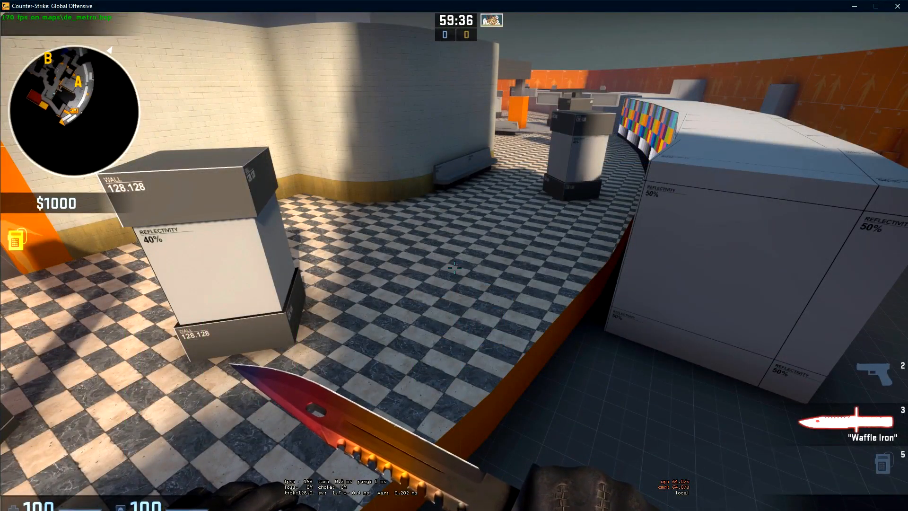
key("grave")
type("buildcubemaps")
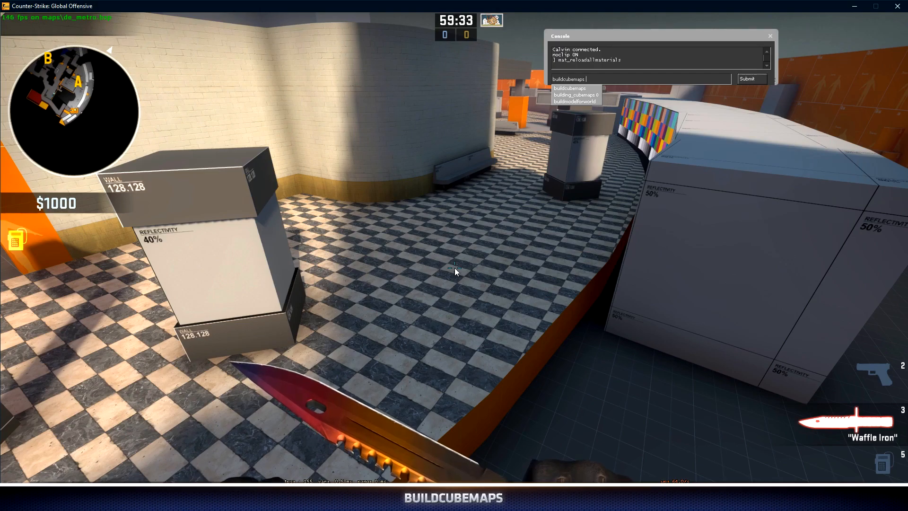
key("Return")
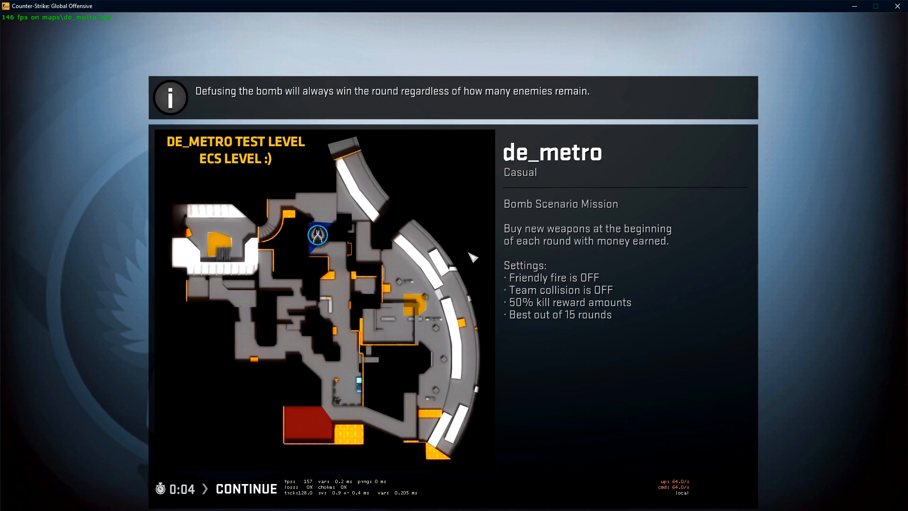
Step: Enter the reloaded level and examine how the tiled floor reflects the multicolored wall around the hall
left_click(305, 502)
left_click(461, 270)
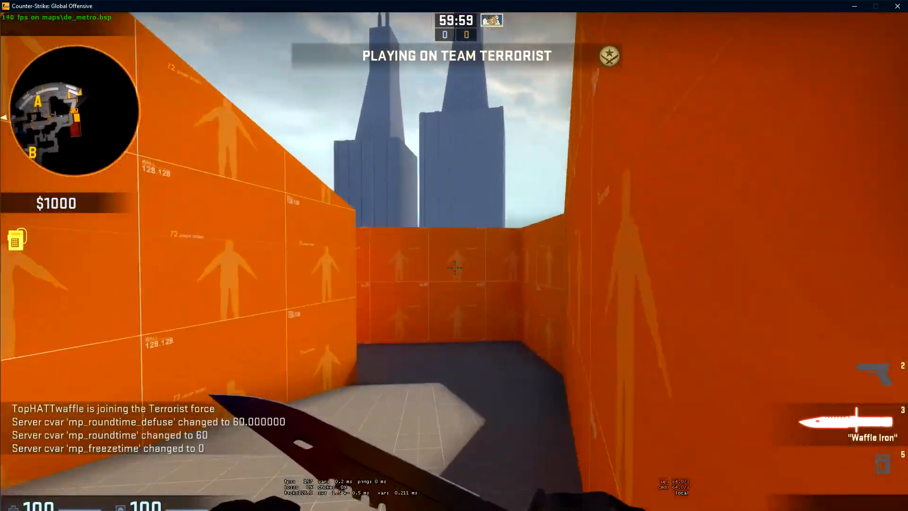
key("w")
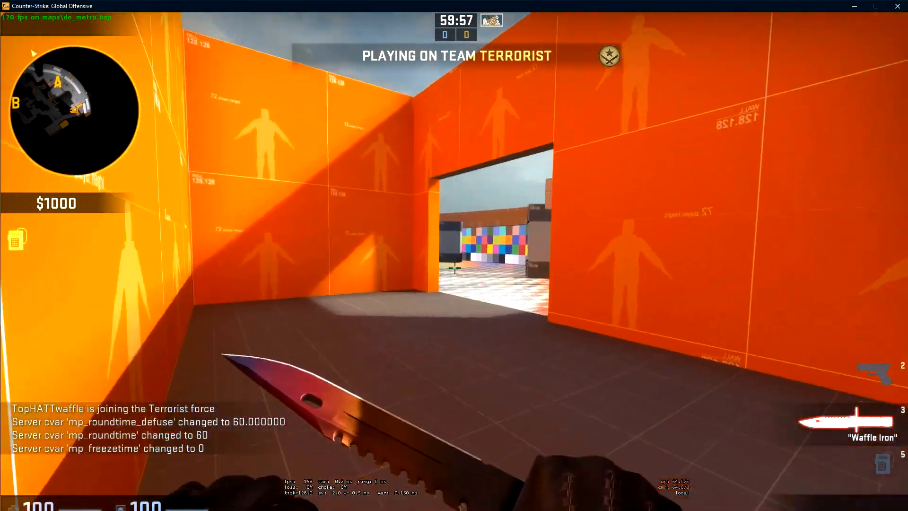
key("w")
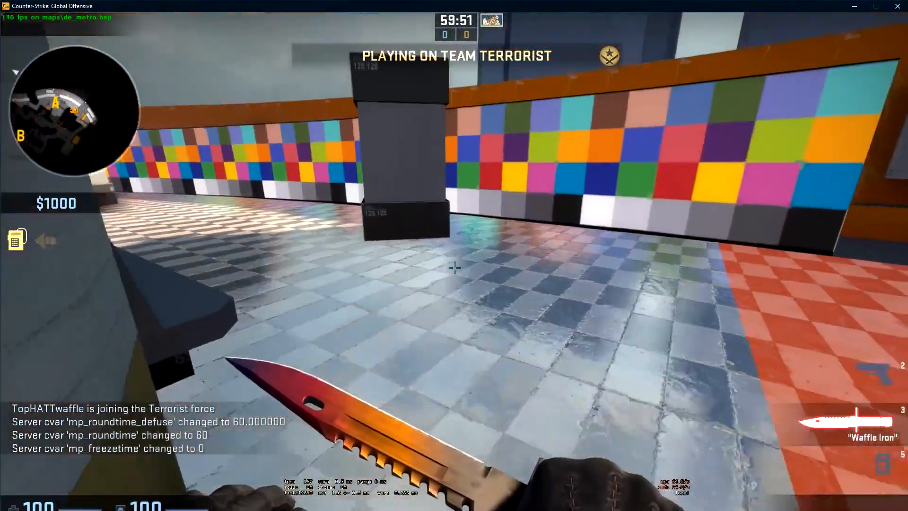
key("s")
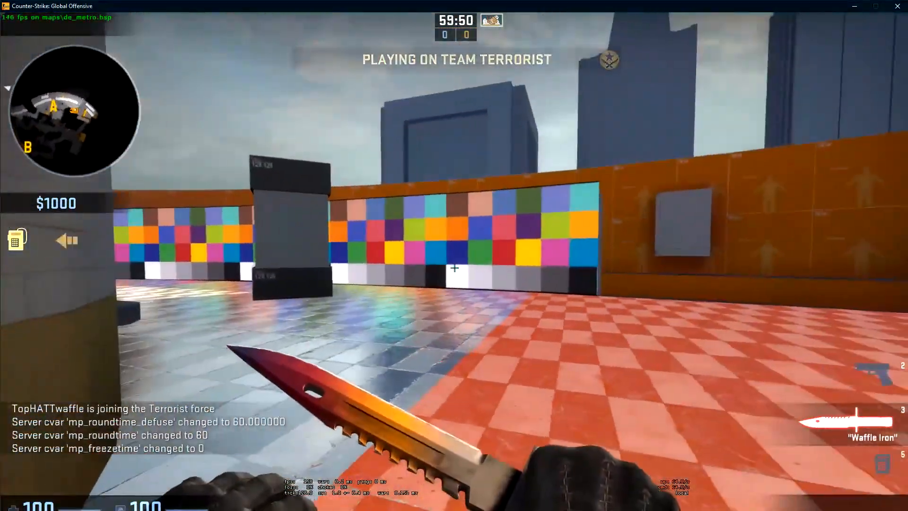
key("w")
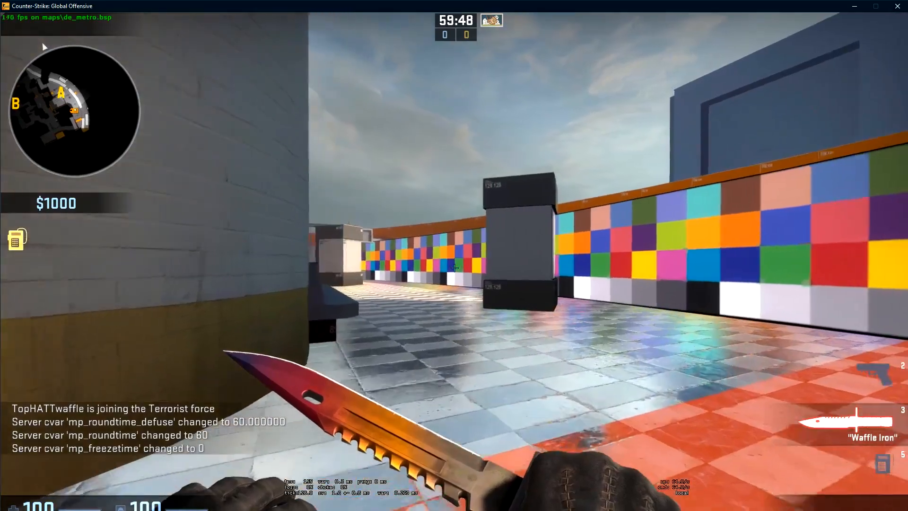
key("w")
key("f")
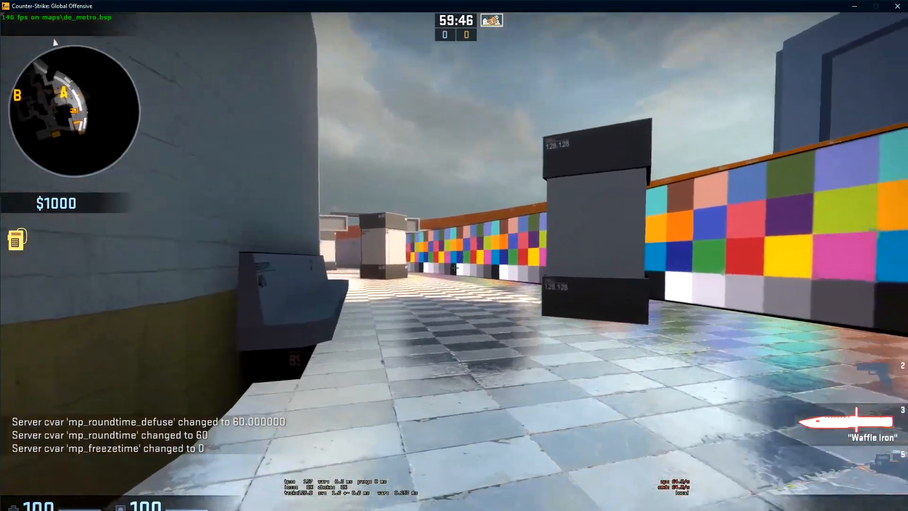
Step: Examine the boundary between differently reflecting floor sections around the curved wall with the bench
key("w")
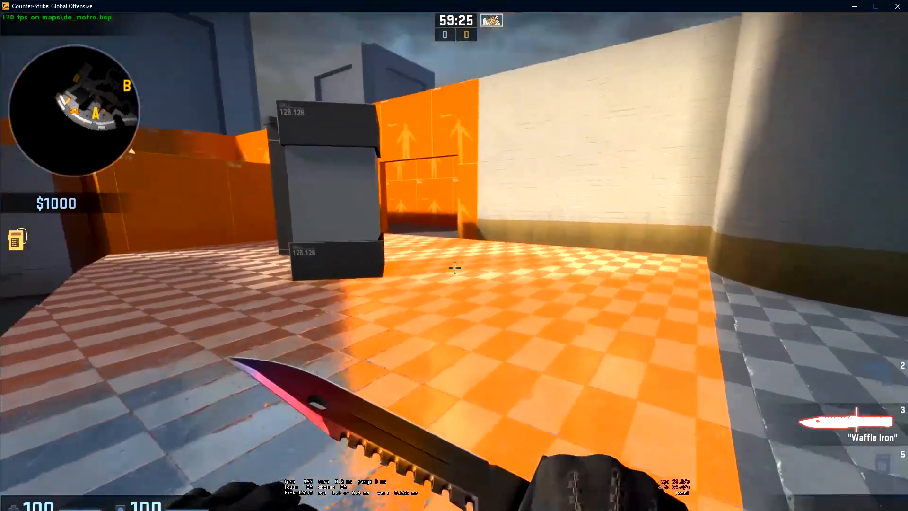
key("w")
left_click(455, 268)
key("w")
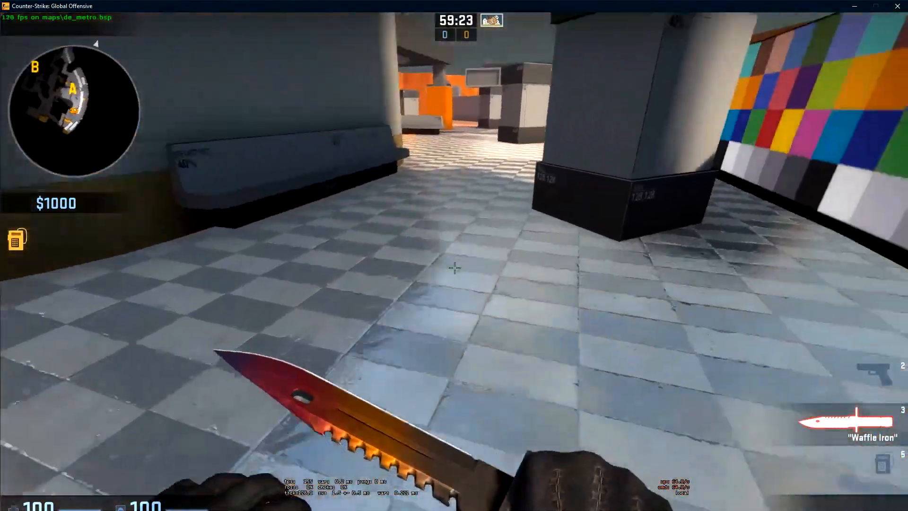
left_click(454, 268)
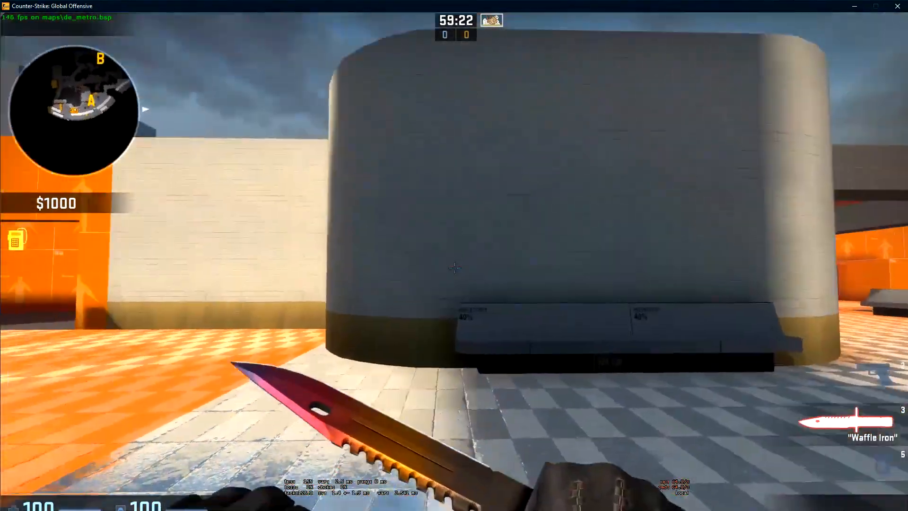
key("s")
key("q")
key("q")
key("a")
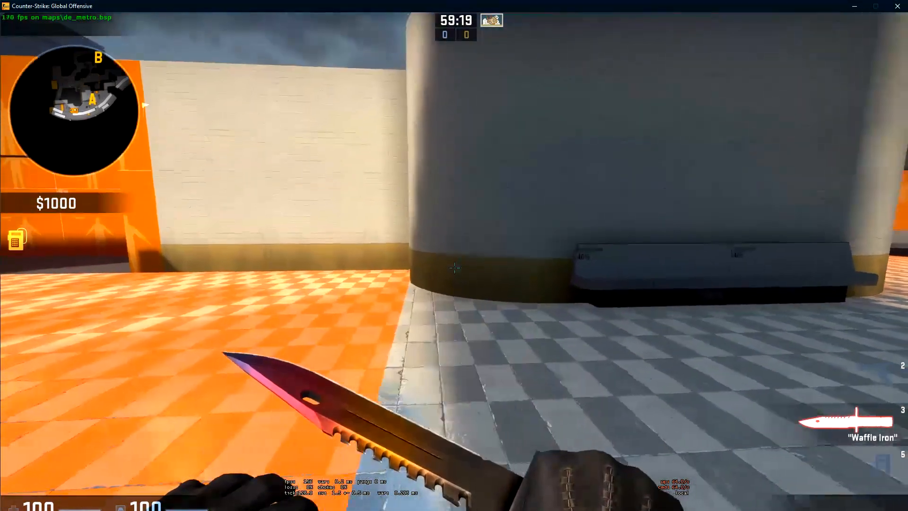
key("s")
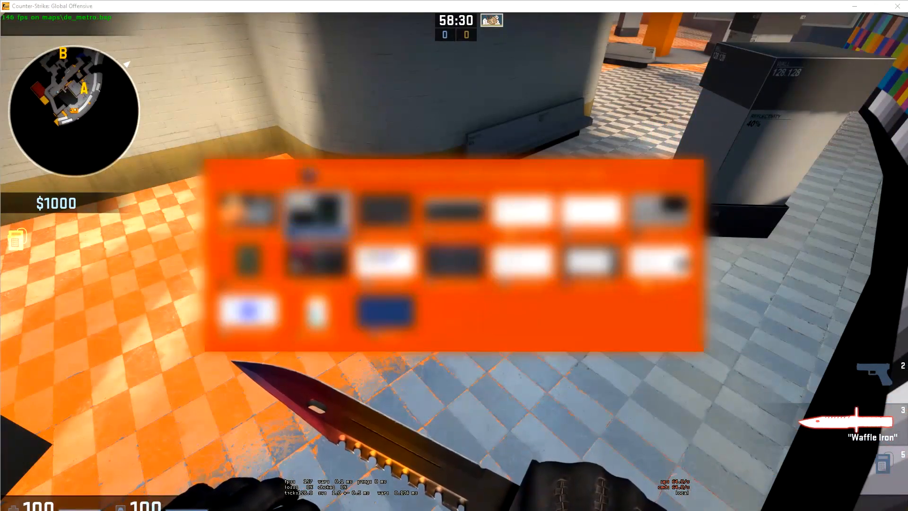
Step: Switch to Hammer, open the object properties of the env_cubemap near the curved wall, and enlarge the camera view
key("alt+Tab")
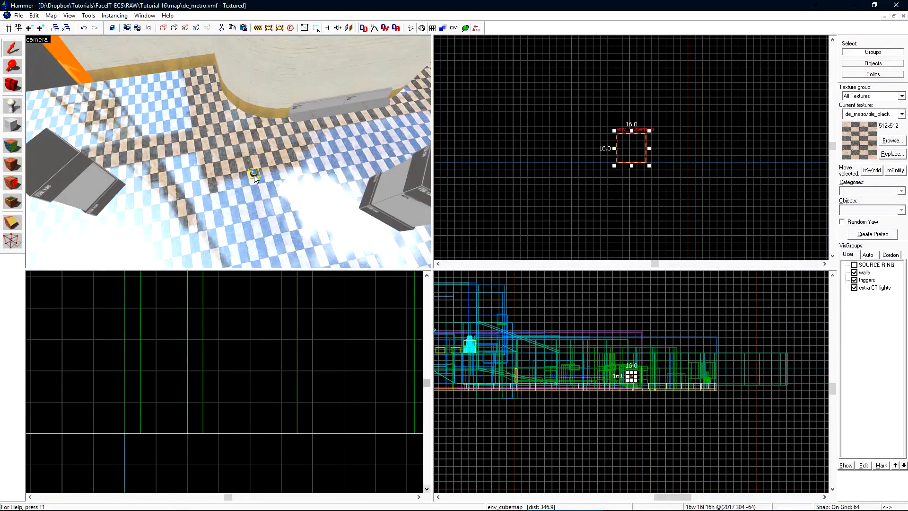
double_click(254, 174)
key("shift+z")
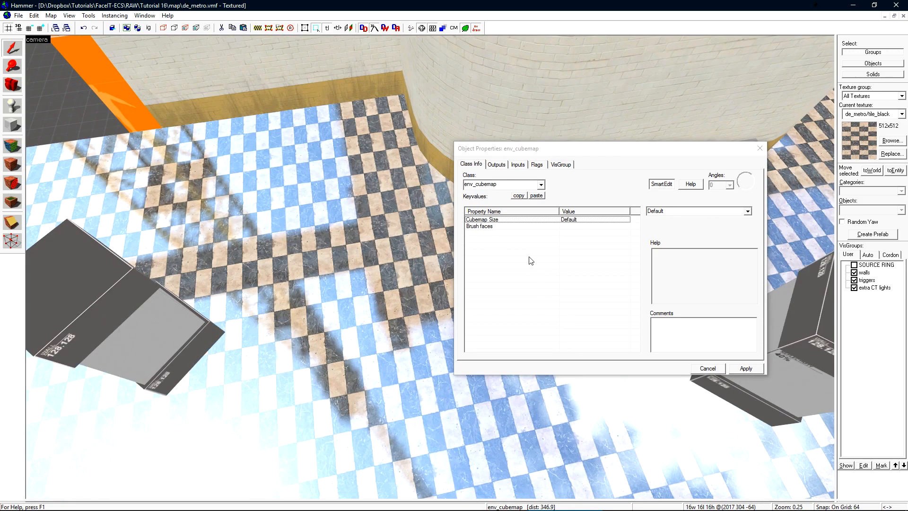
Step: Attach the three adjoining checkered floor faces by the curved wall to the env_cubemap through its Brush faces property
left_click(499, 226)
left_click_drag(598, 156, 712, 254)
left_click(771, 324)
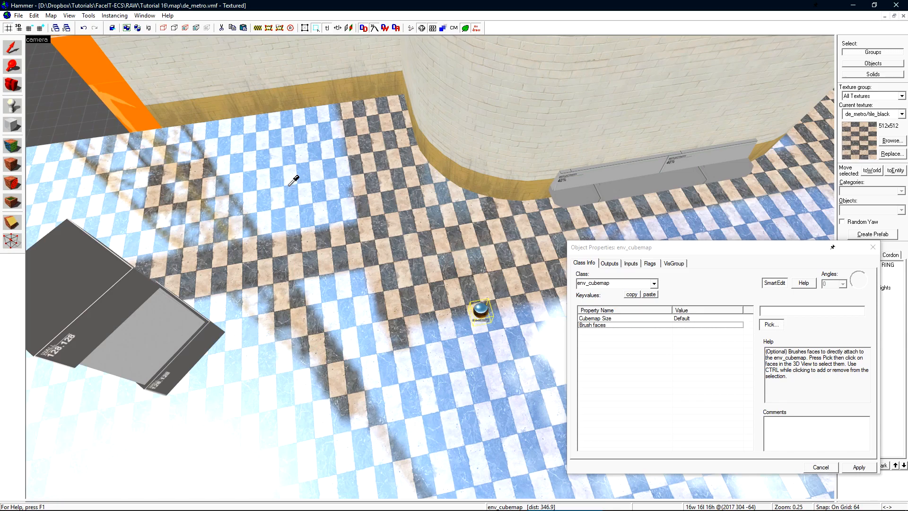
left_click(285, 168)
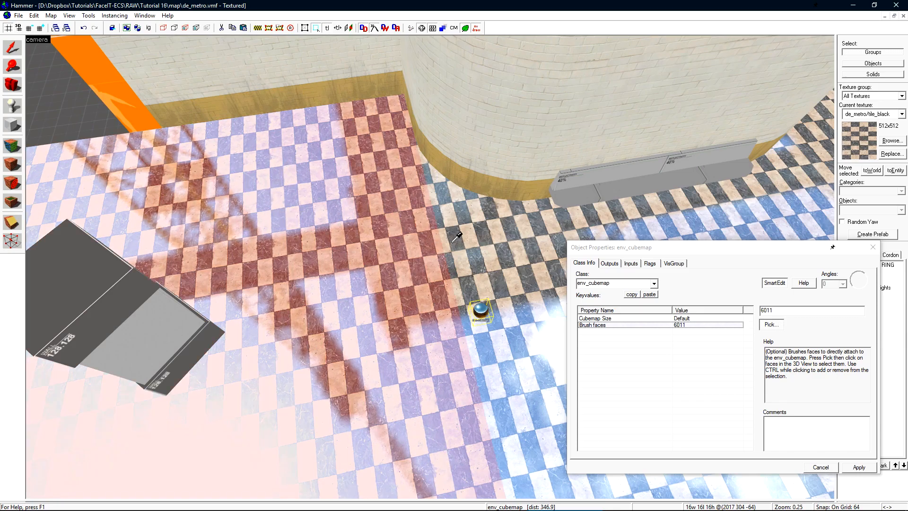
left_click(533, 227, "ctrl")
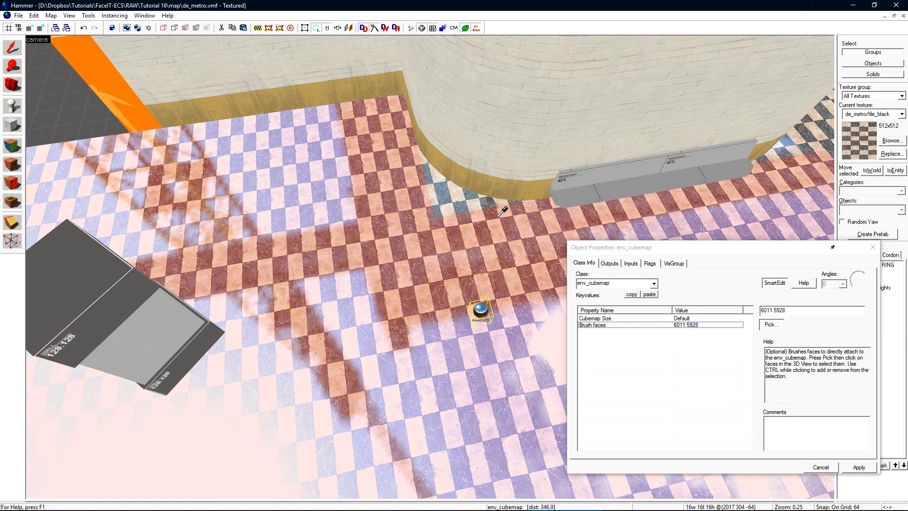
left_click(451, 192, "ctrl")
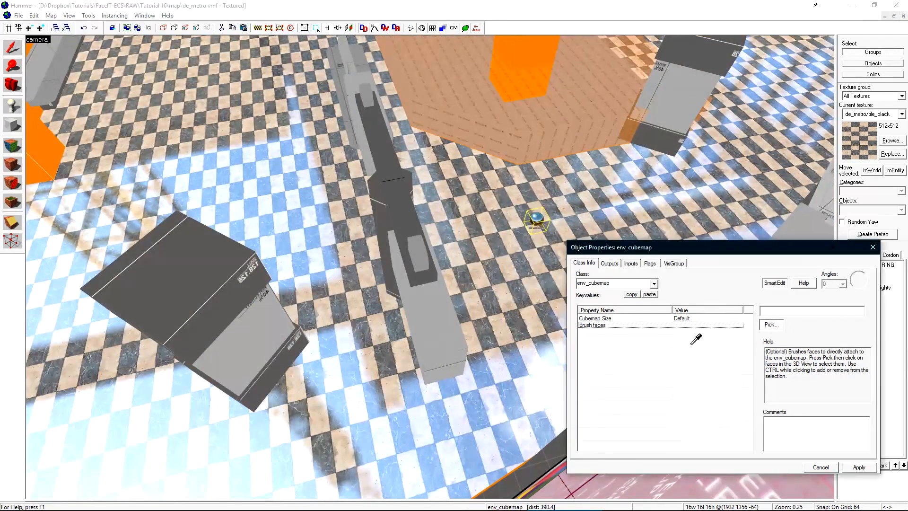
Step: Attach the checkered floor faces around the env_cubemap beside the trigger volume, including 6192, 6179 and 6353, through its Brush faces property
left_click(294, 419)
left_click(521, 301, "ctrl")
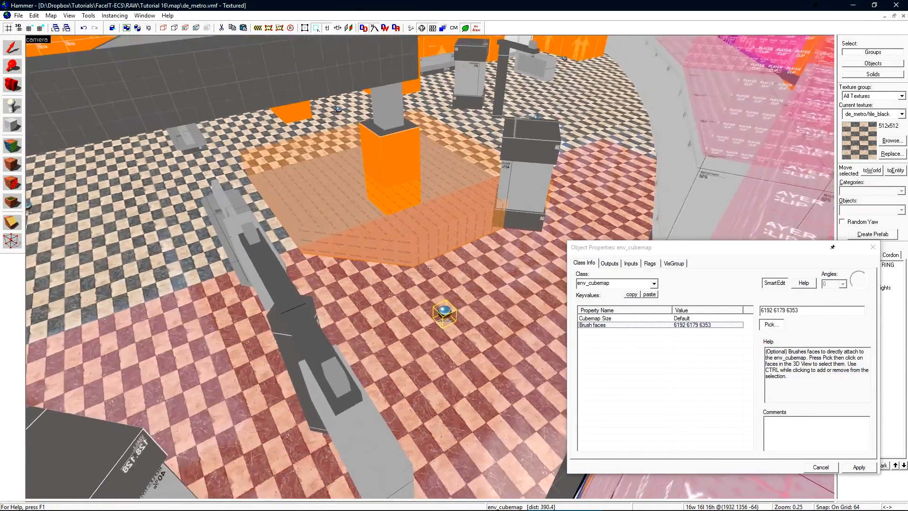
left_click(446, 264, "ctrl")
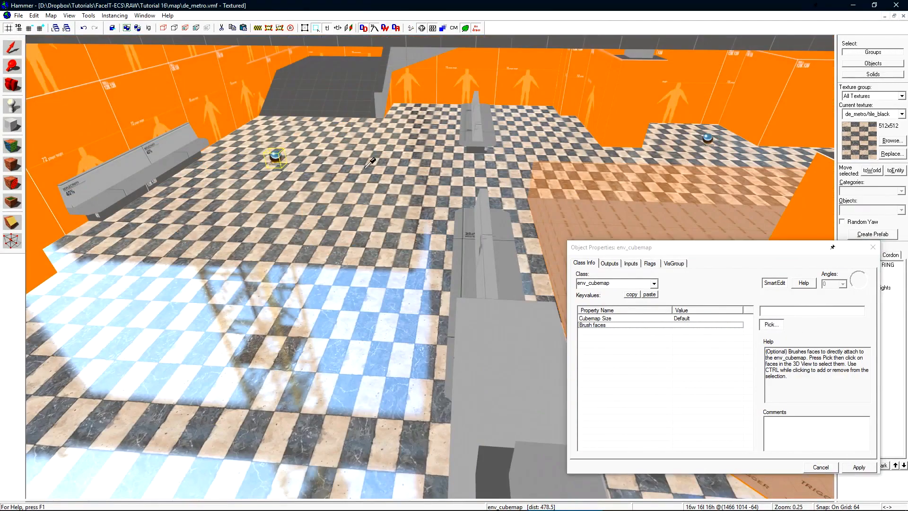
Step: Attach floor face 6347 and the adjoining faces at the far end to the env_cubemap by the benches, and apply
left_click(393, 122)
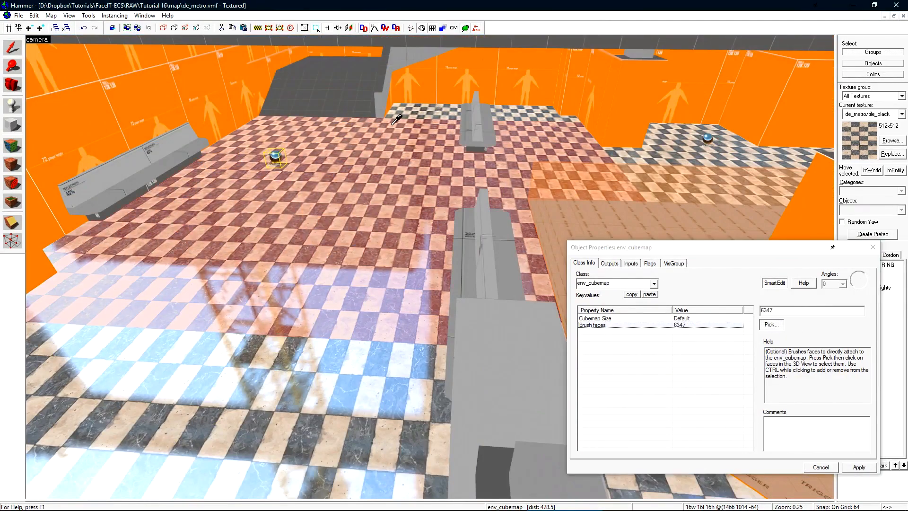
left_click(406, 116, "ctrl")
left_click(406, 108, "ctrl")
left_click(859, 466)
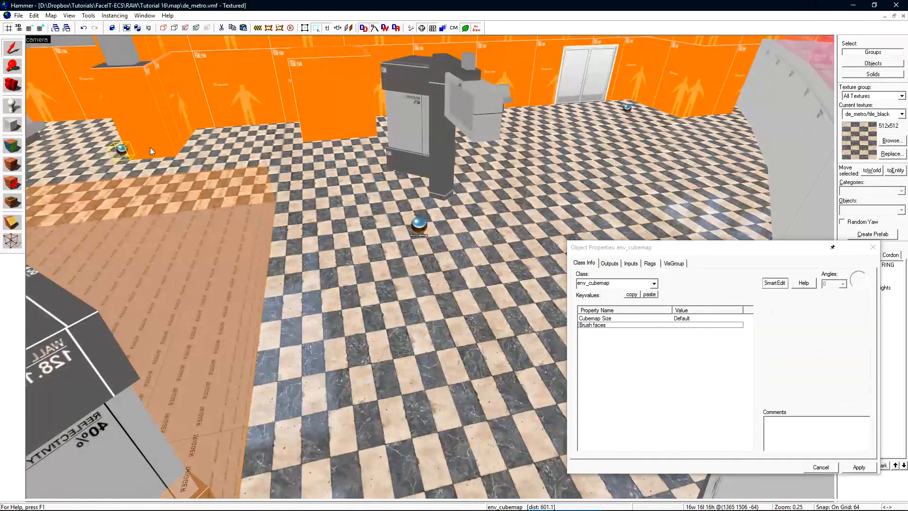
Step: Attach floor faces 6130, 6179 and 6440 to the env_cubemap in front of the grey kiosk through Brush faces, and apply
key("Escape")
left_click(421, 224)
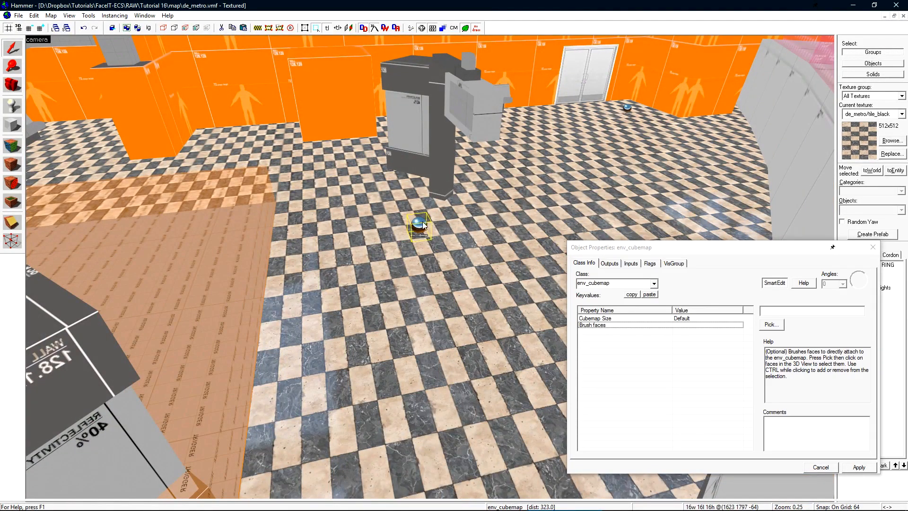
left_click(771, 325)
left_click(450, 310, "ctrl")
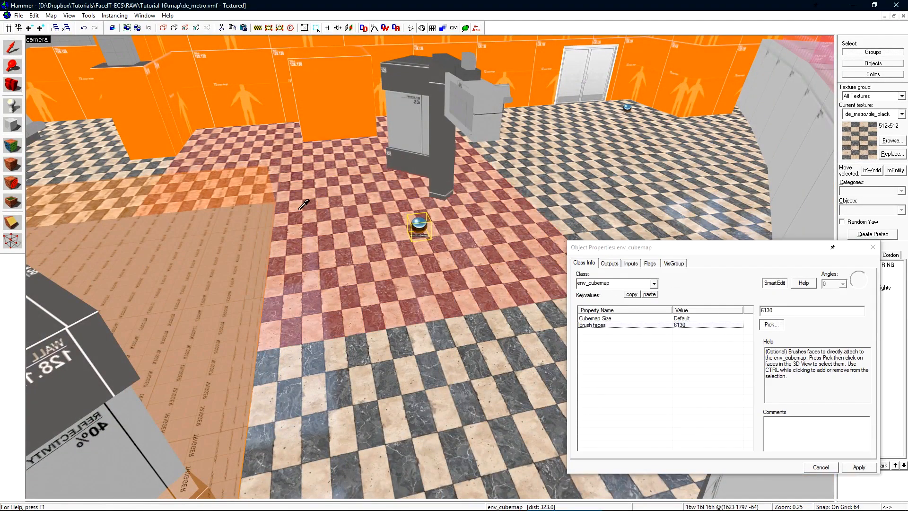
left_click(415, 371, "ctrl")
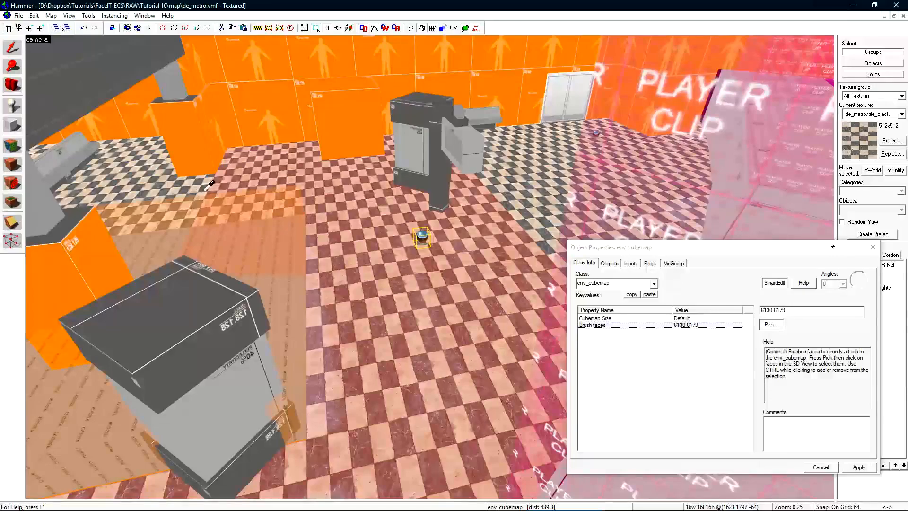
left_click(195, 179, "ctrl")
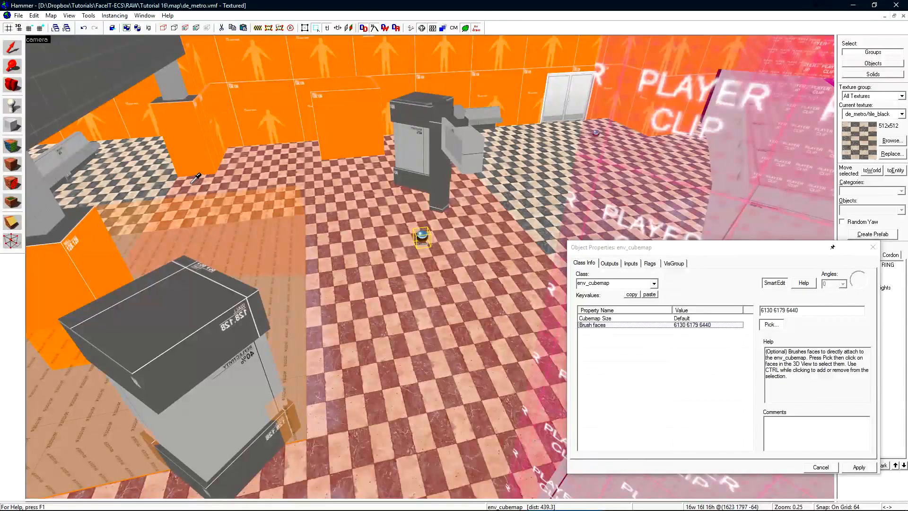
left_click(778, 328)
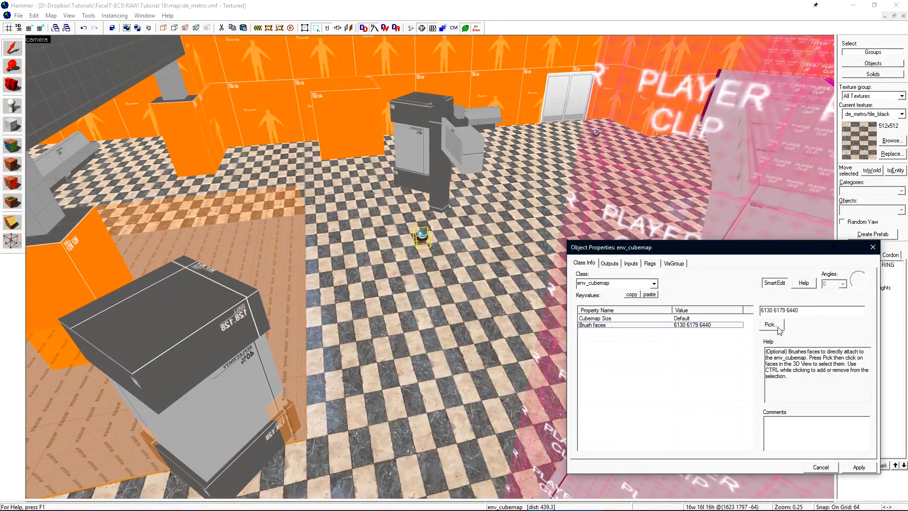
left_click(859, 467)
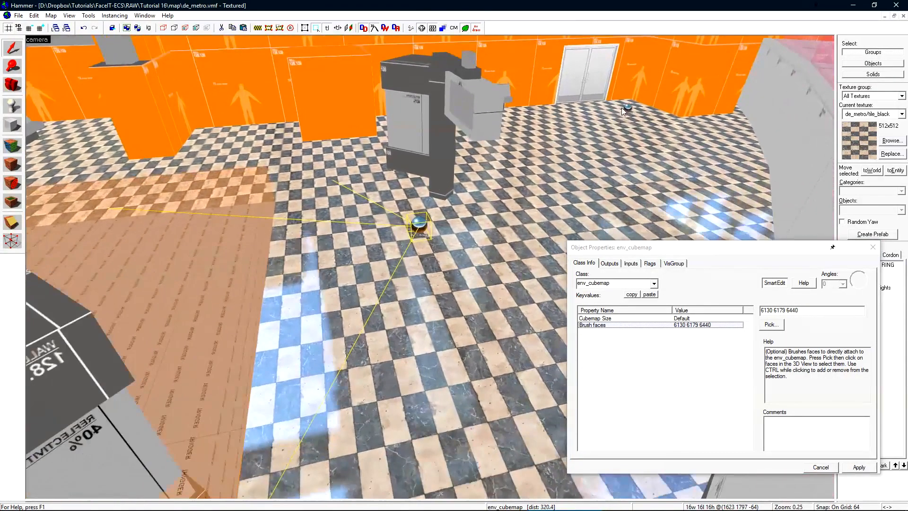
Step: Attach floor face 6129 to the env_cubemap near the white double doors, apply it and close the object properties
left_click(629, 107)
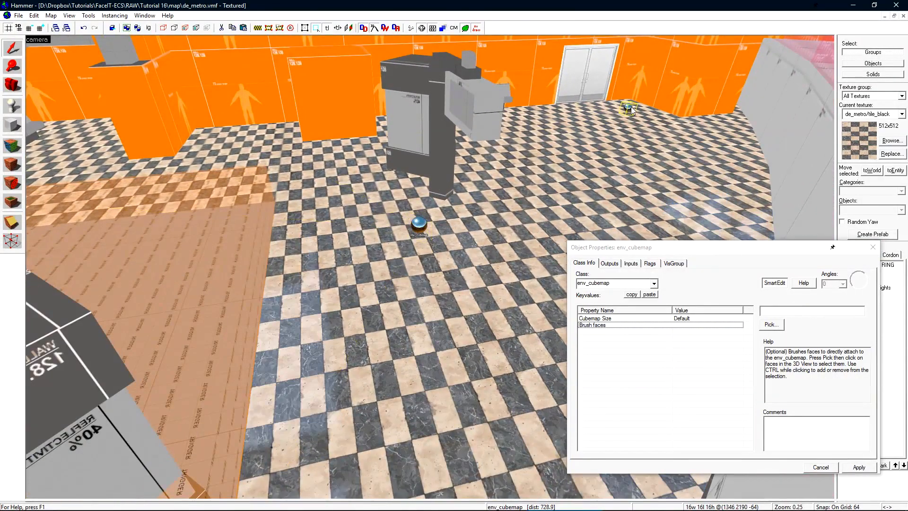
left_click(771, 325)
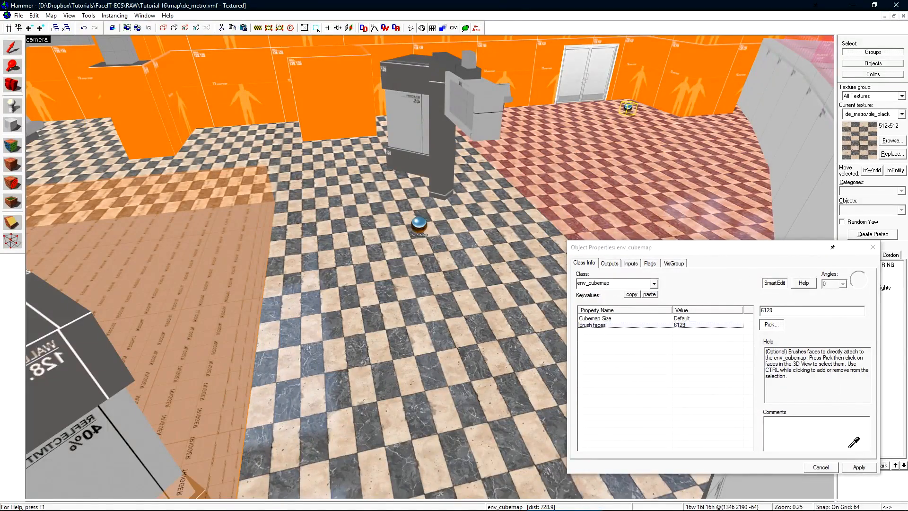
left_click(859, 467)
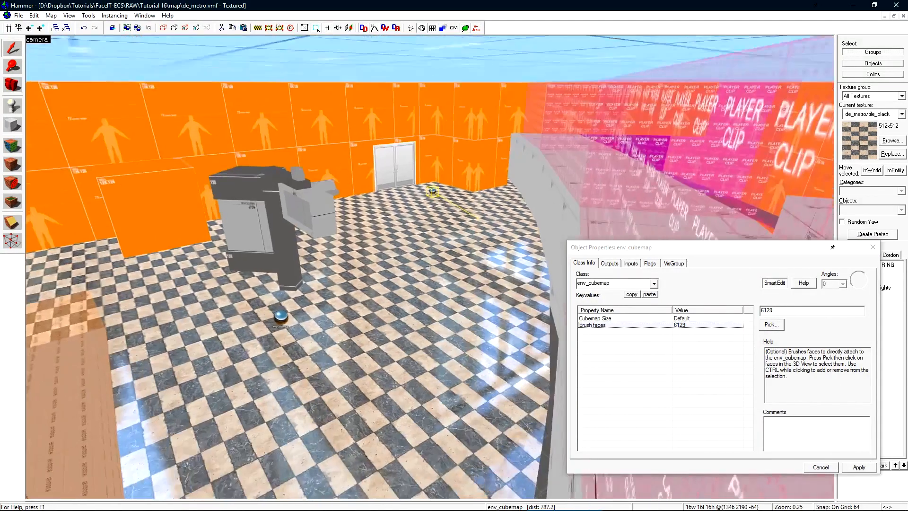
key("a")
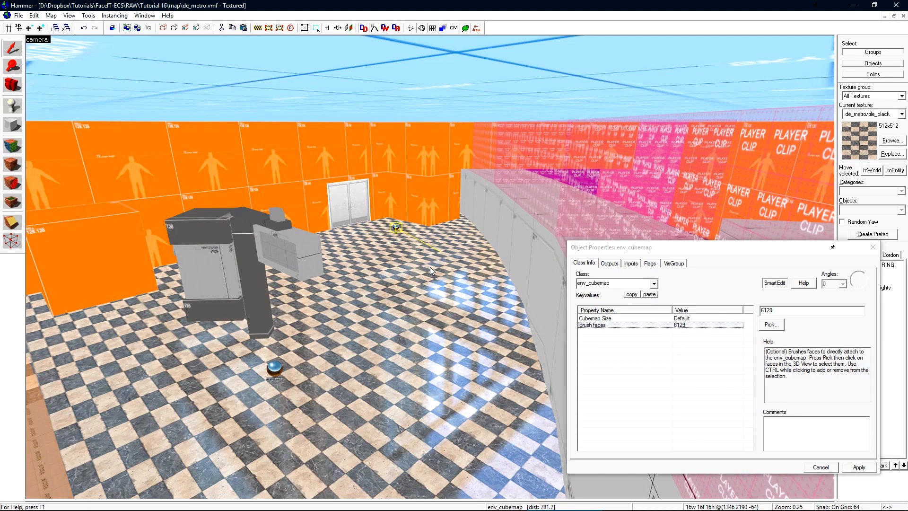
key("alt+Return")
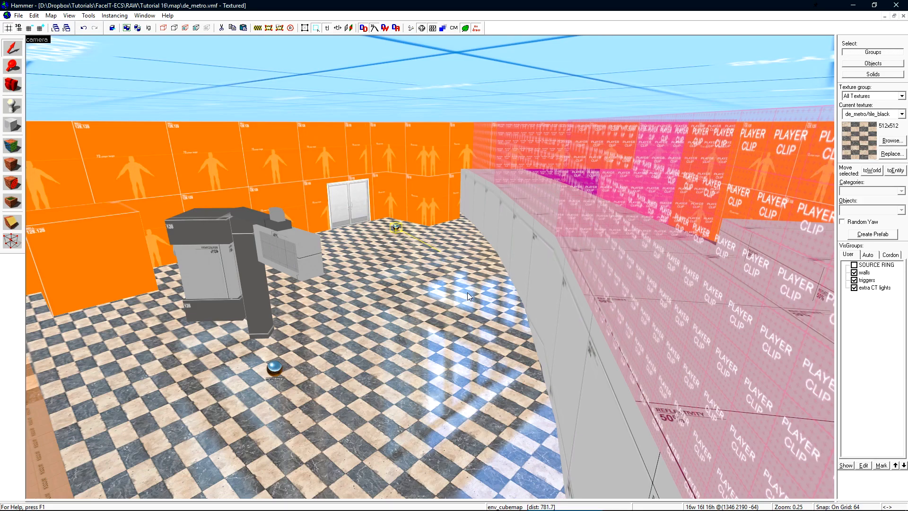
Step: Set the Cubemap Size of the env_cubemap in front of the multicolored wall to 256x256 and apply it
key("ctrl+shift+e")
key("alt+Return")
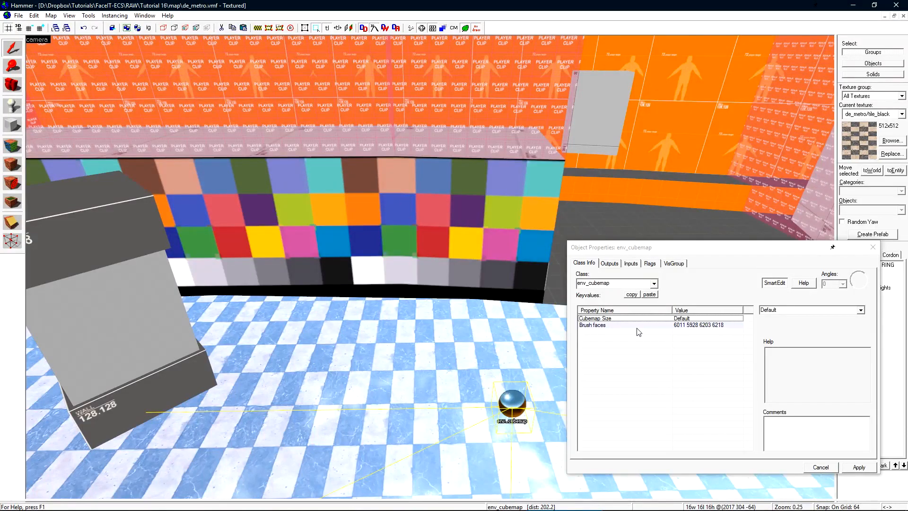
left_click(861, 310)
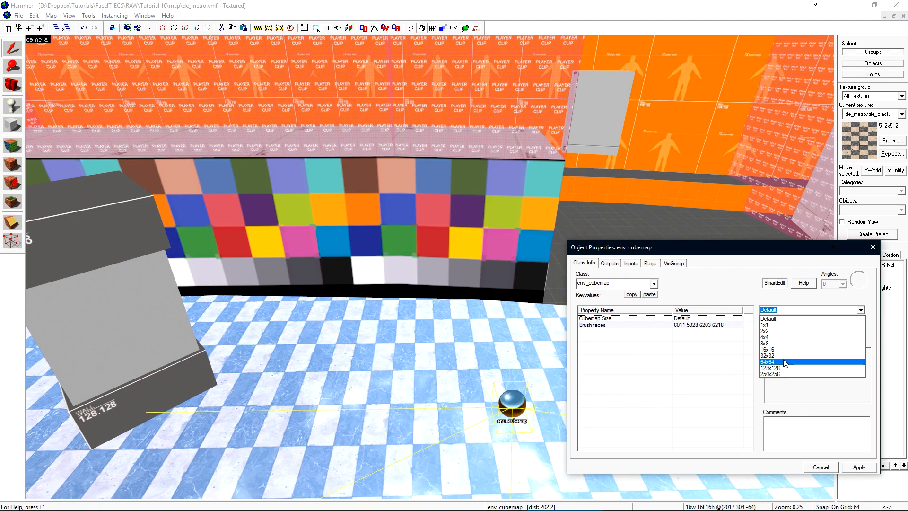
left_click(780, 373)
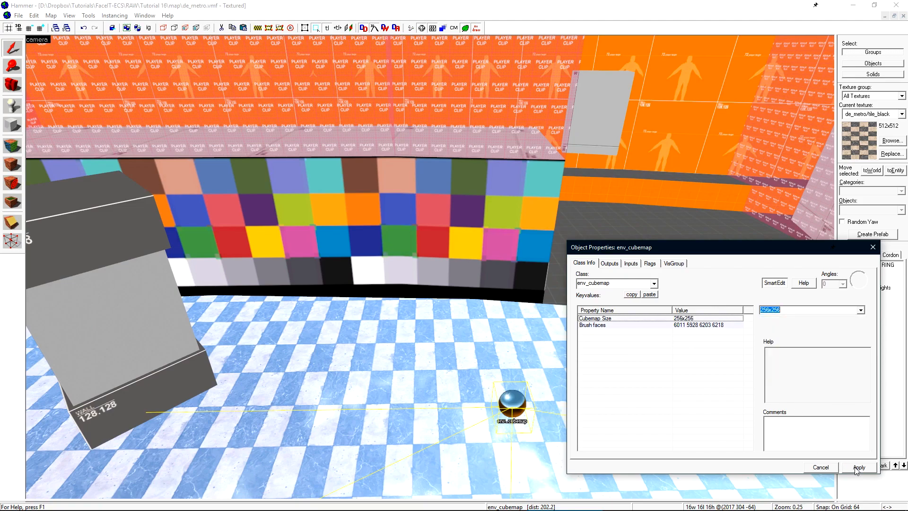
left_click_drag(771, 310, 789, 316)
left_click(861, 311)
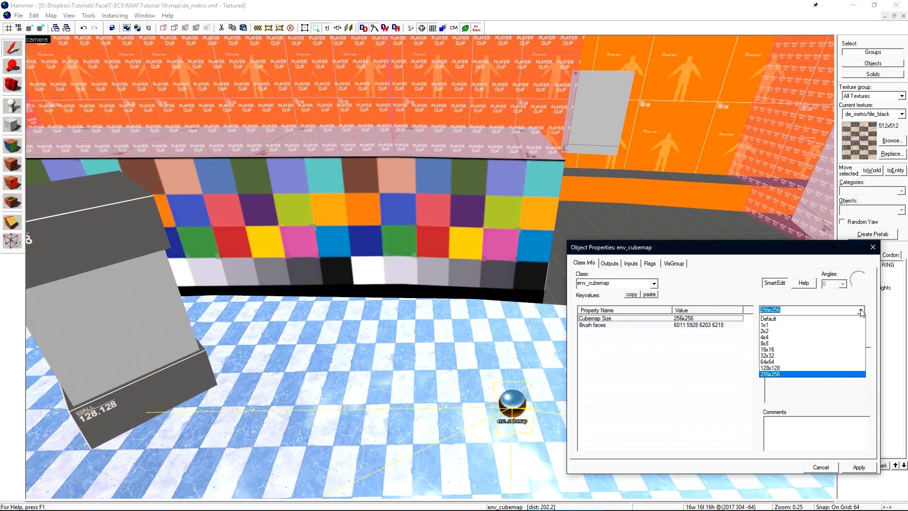
left_click(861, 310)
left_click(859, 467)
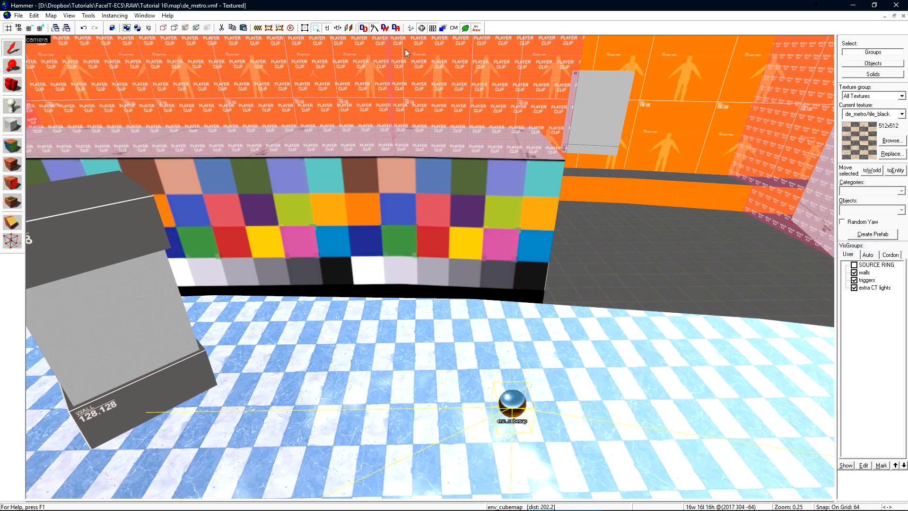
Step: Compile and run de_metro, and build the cubemaps in-game with the buildcubemaps console command
key("F9")
left_click(515, 314)
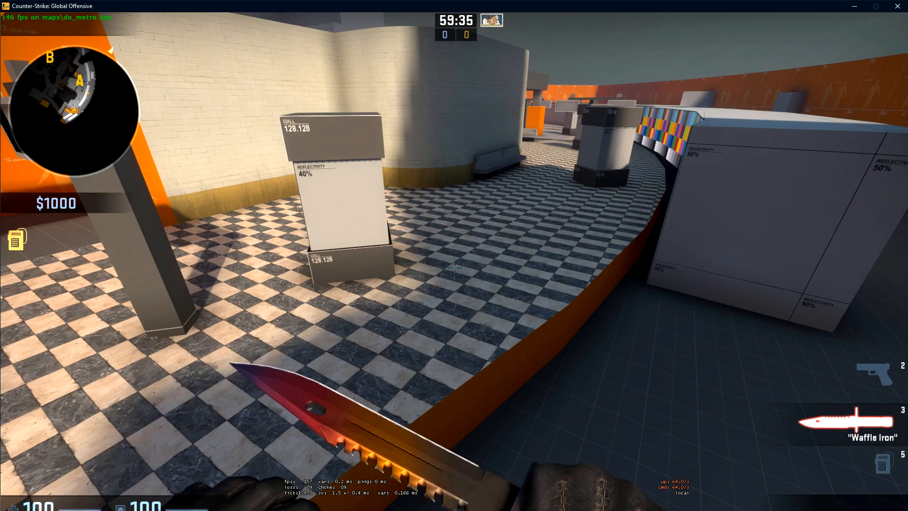
key("grave")
type("buildcubemaps")
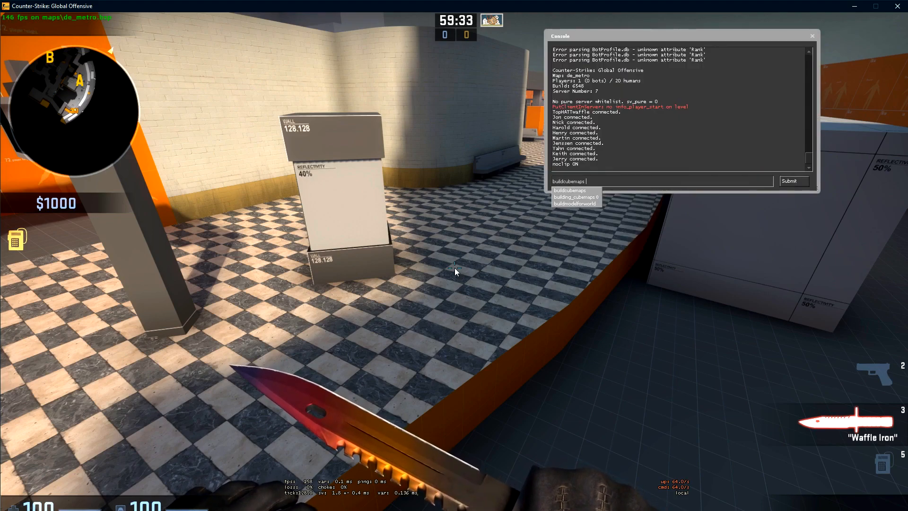
key("Return")
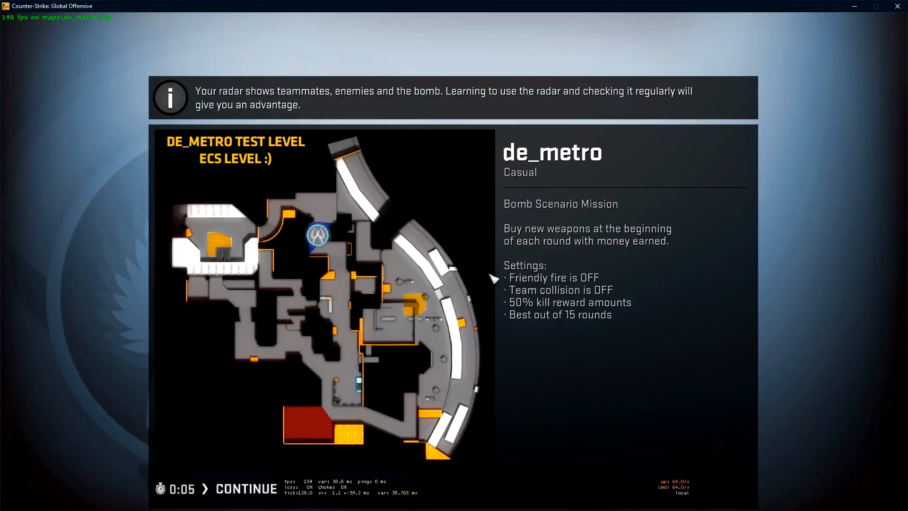
Step: Walk along the curved wall in the reloaded level and examine how the tiled floor reflects the multicolored wall
key("w")
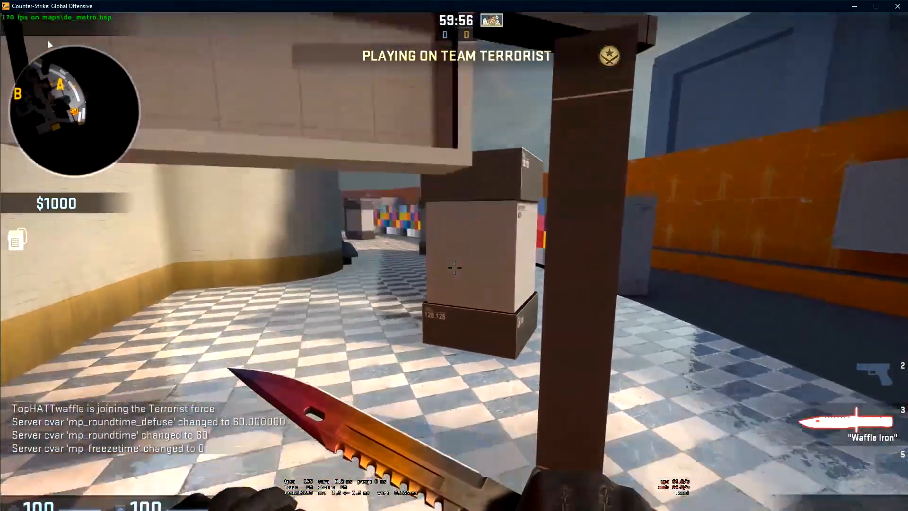
key("w")
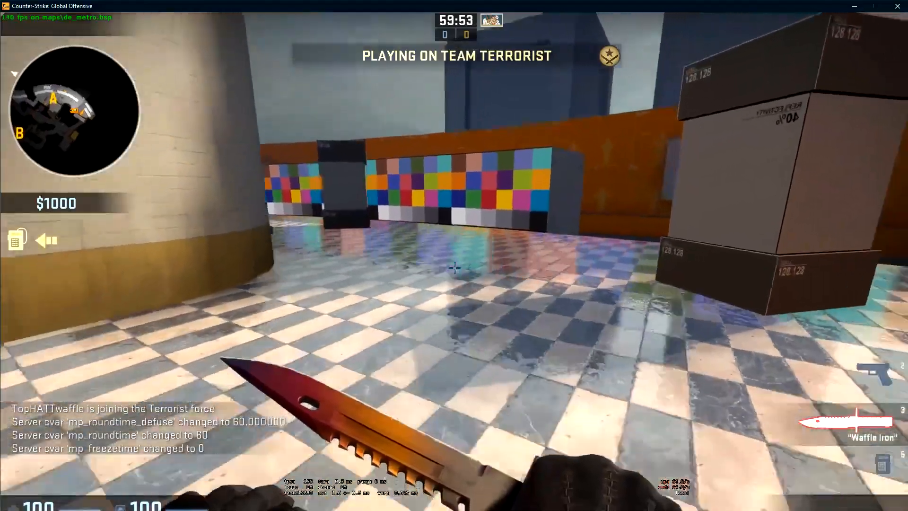
key("w")
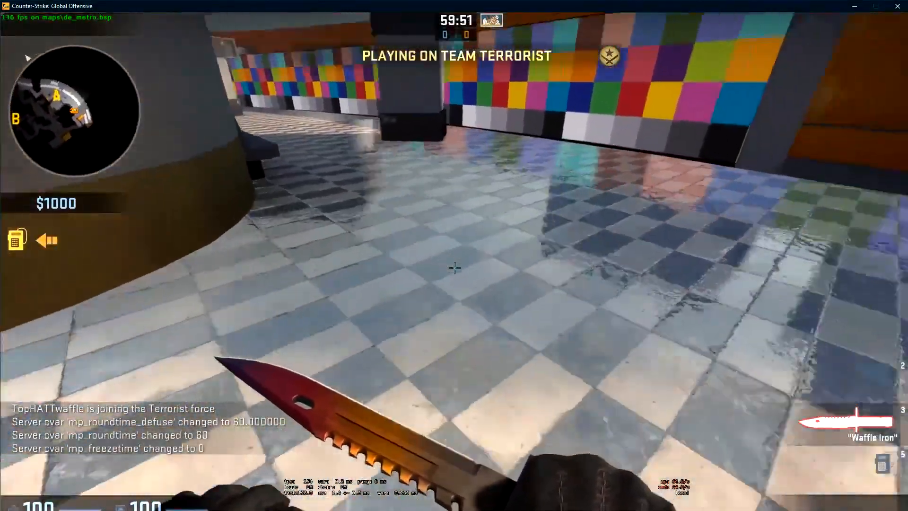
key("s")
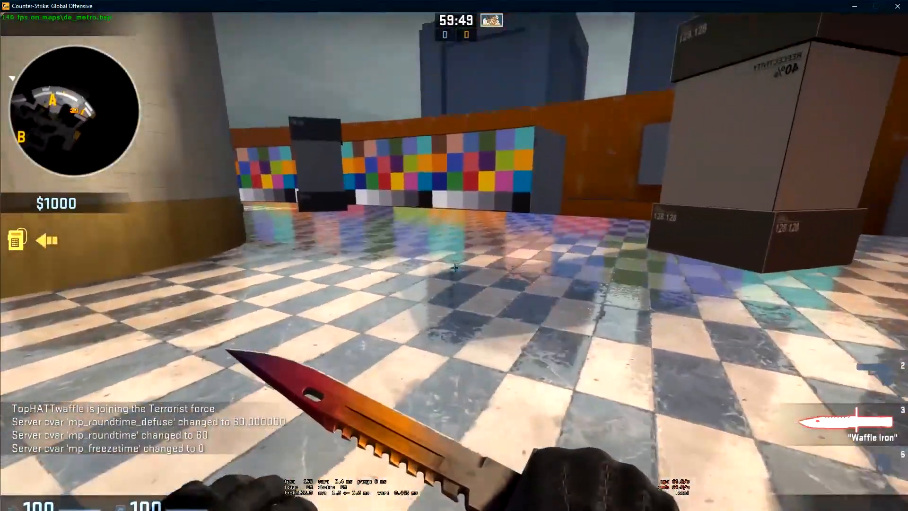
key("w")
key("a")
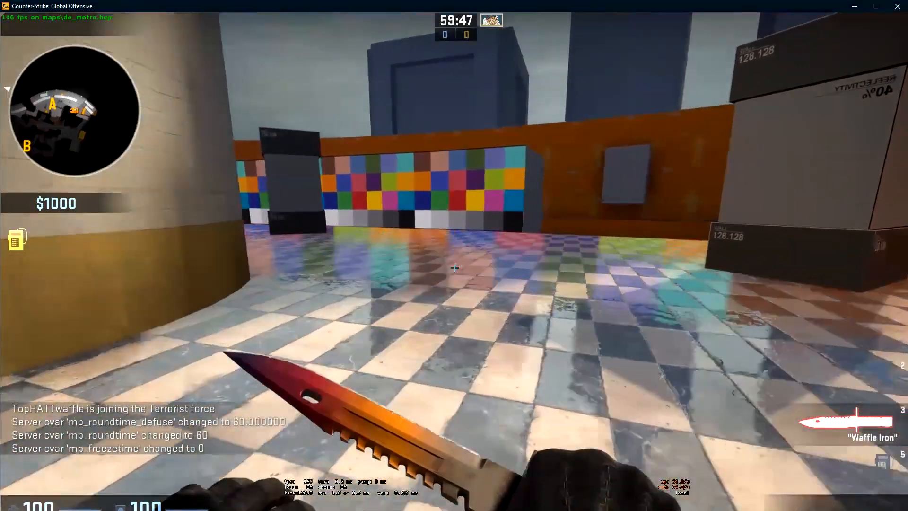
key("d")
key("2")
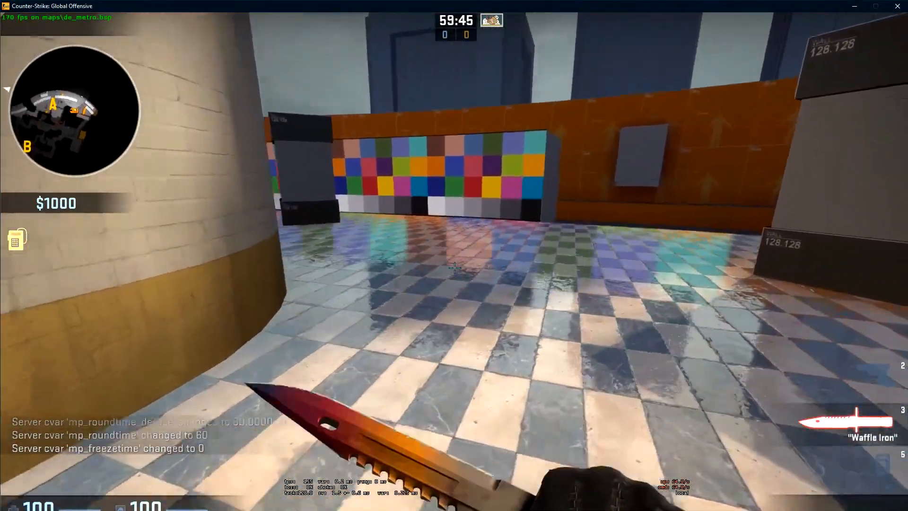
Step: Compare the sharpness of the floor reflections between the 256x256 cubemap area and the neighboring sections along the multicolored wall
key("w")
key("s")
key("s")
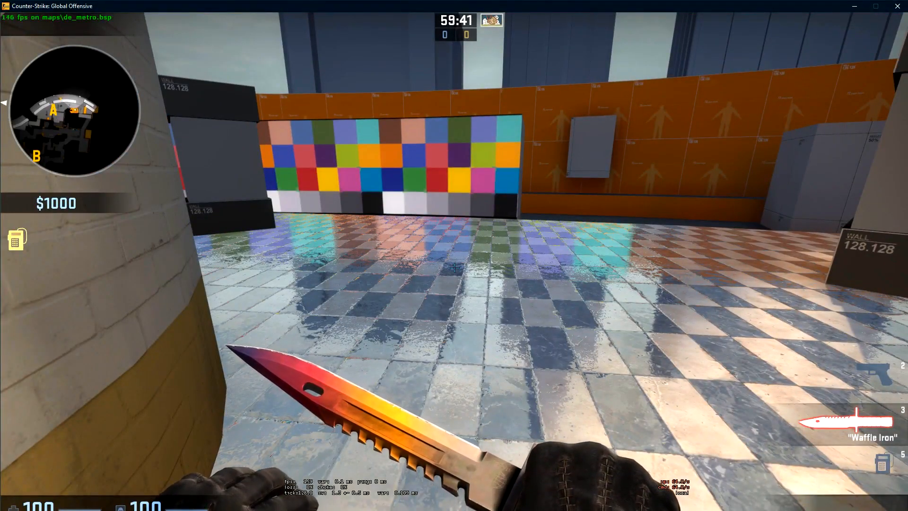
key("w")
key("s")
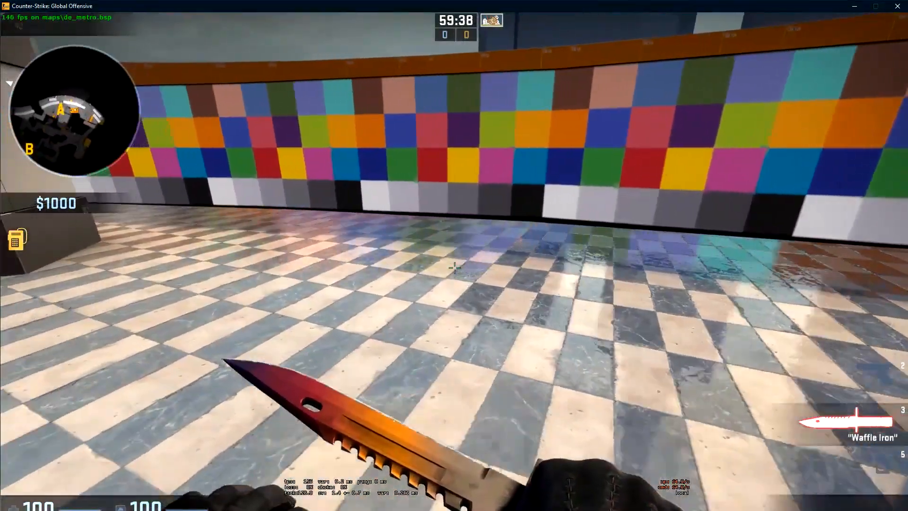
key("w")
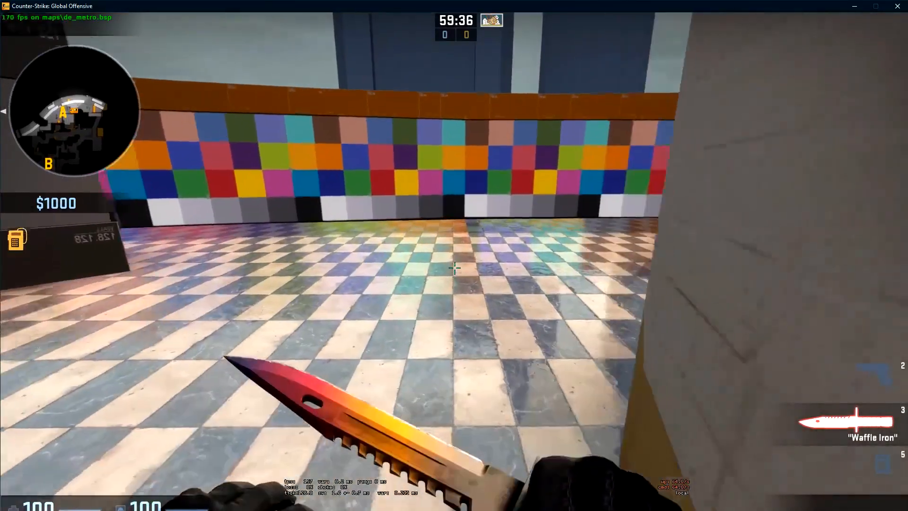
left_click(454, 268)
left_click(454, 267)
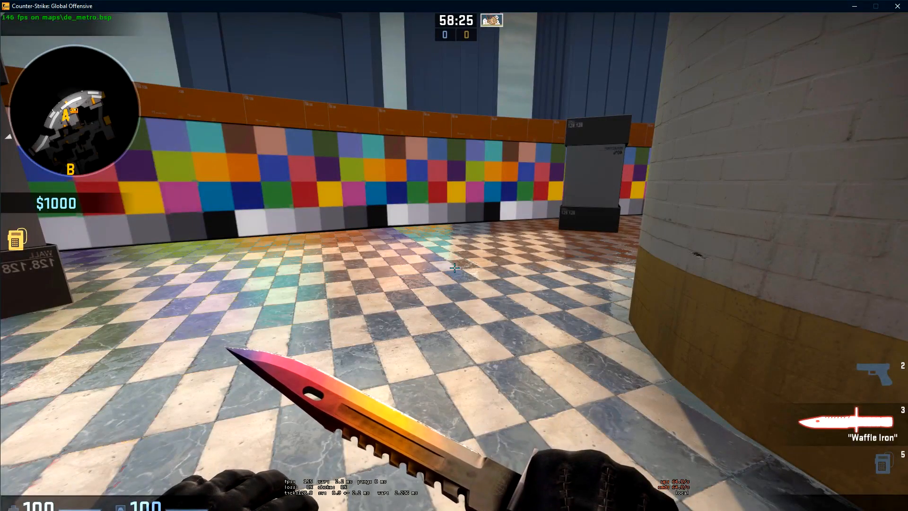
Step: Switch to tile_black.vmt in Notepad++ and shrink its window so the tiled floor in the game is uncovered
key("alt+Tab")
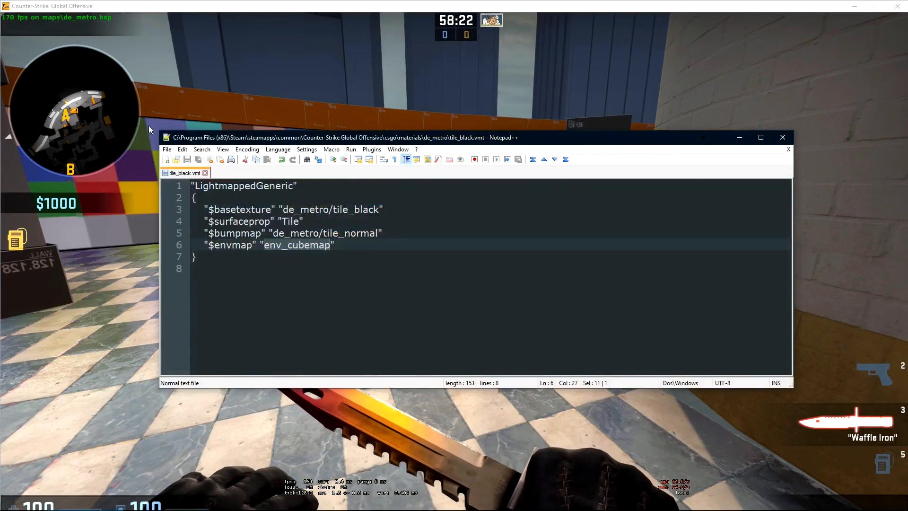
left_click_drag(161, 130, 428, 180)
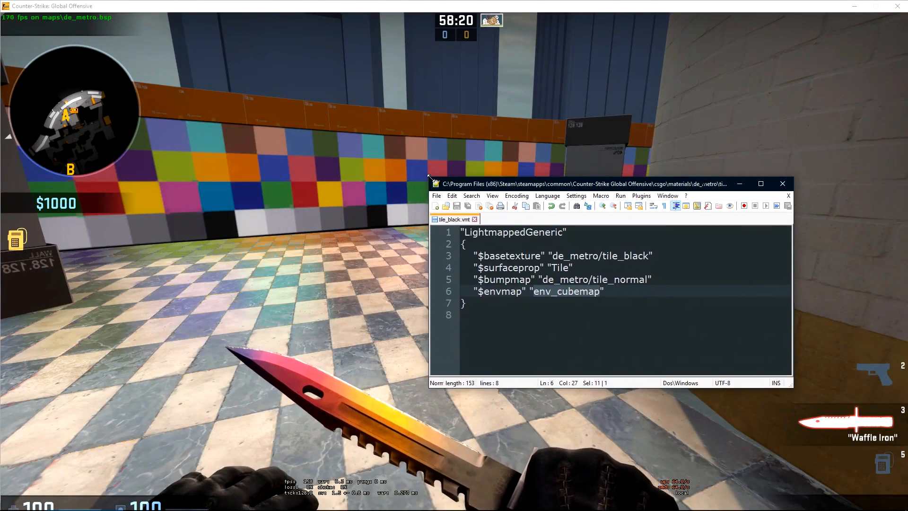
Step: Move the Notepad++ window off the tiled floor and add the line "$envmaptint" "[1 1 1]" below "$envmap" in tile_black.vmt
left_click_drag(641, 190, 217, 19)
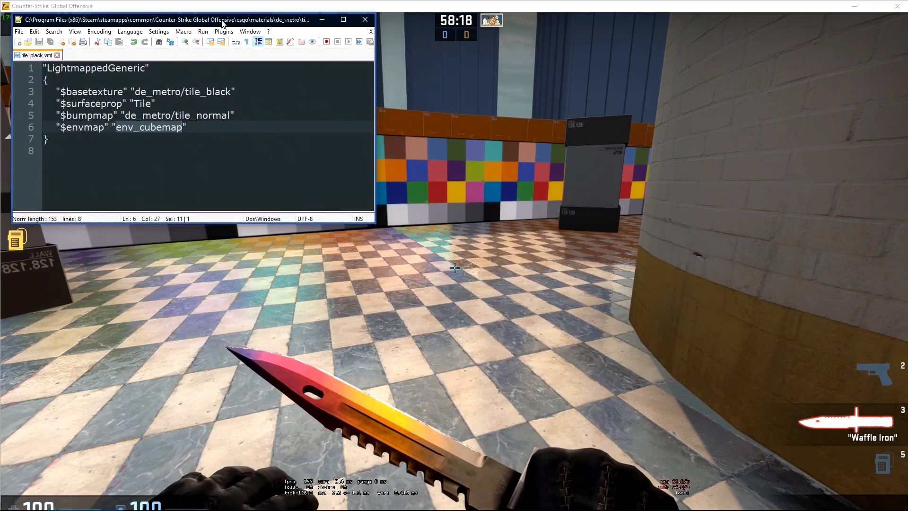
left_click(204, 124)
key("Return")
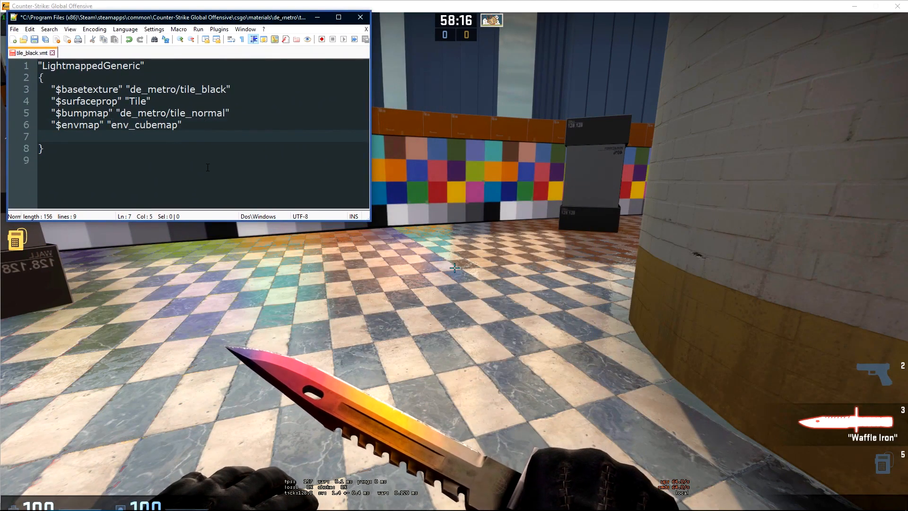
type("\"$en")
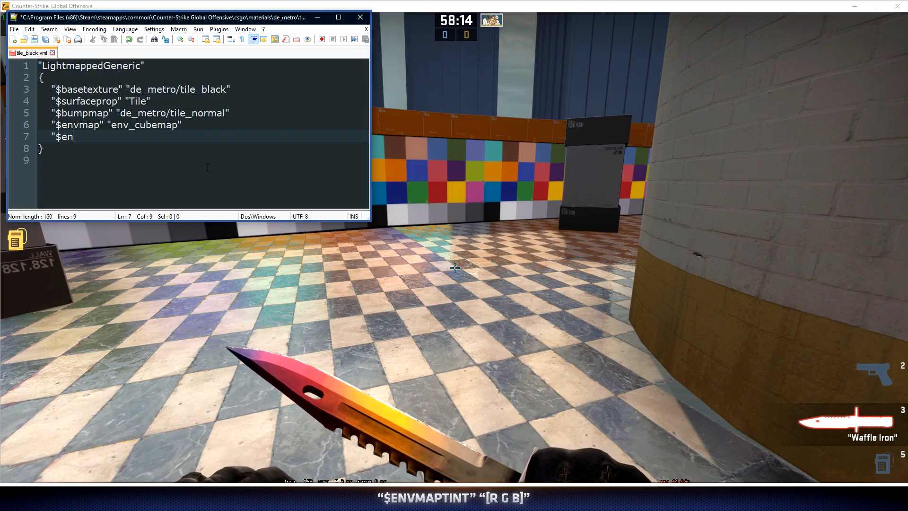
type("vmaptint\"")
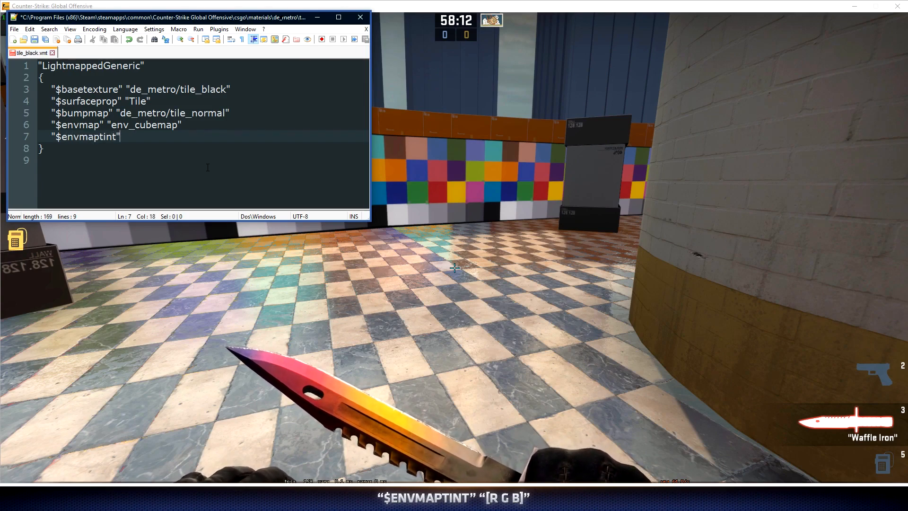
type(" \"[]\"")
key("Left")
key("Left")
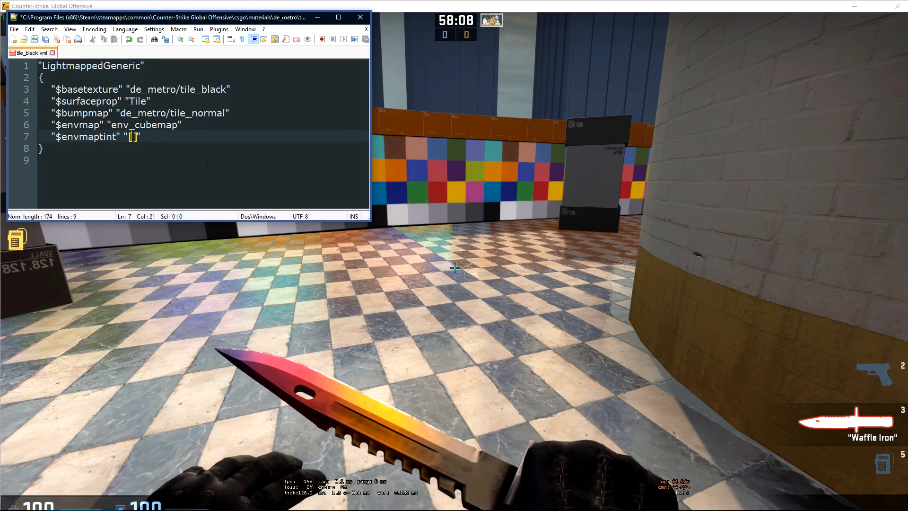
type("1 1 1")
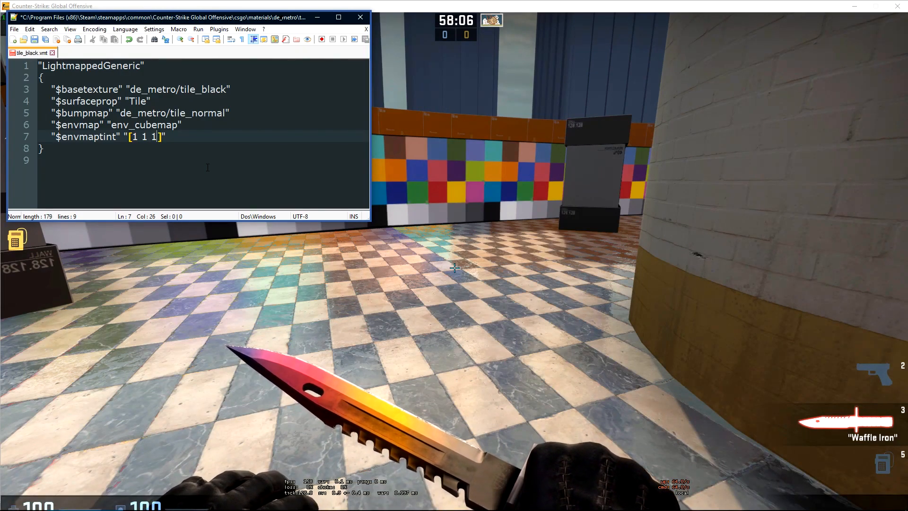
Step: Set the "$envmaptint" value in tile_black.vmt to [1 0 0] and save the file
key("Left")
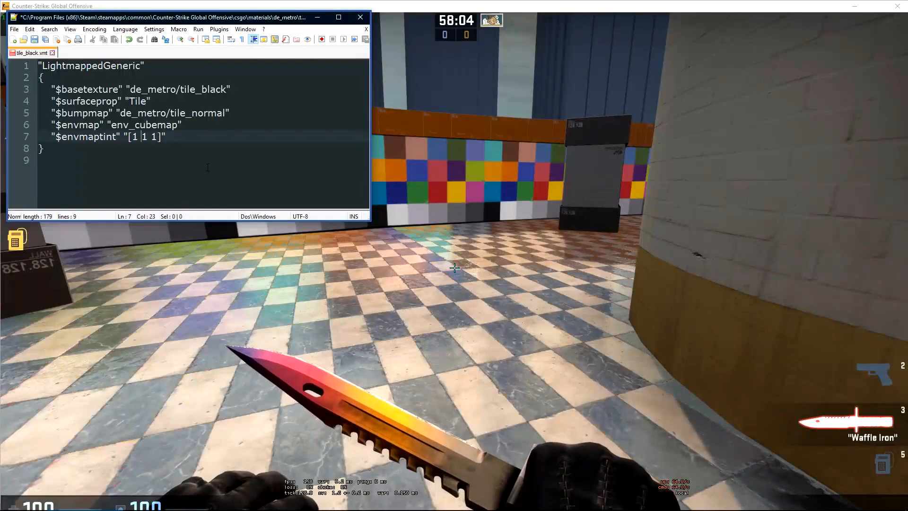
key("Right")
key("BackSpace")
type("0")
key("Left")
key("Left")
key("BackSpace")
type("0")
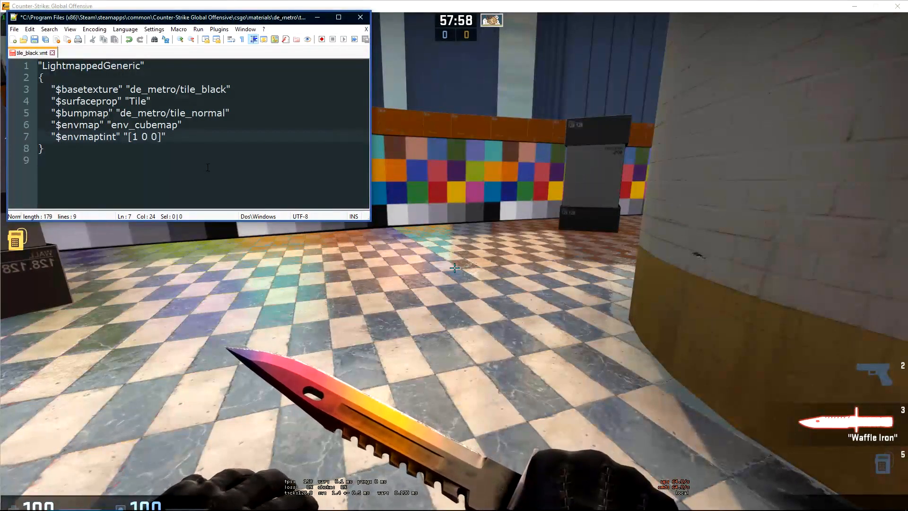
key("shift+Right")
key("ctrl+s")
Step: Switch to the game and run mat_reloadallmaterials in the developer console
left_click(455, 268)
key("grave")
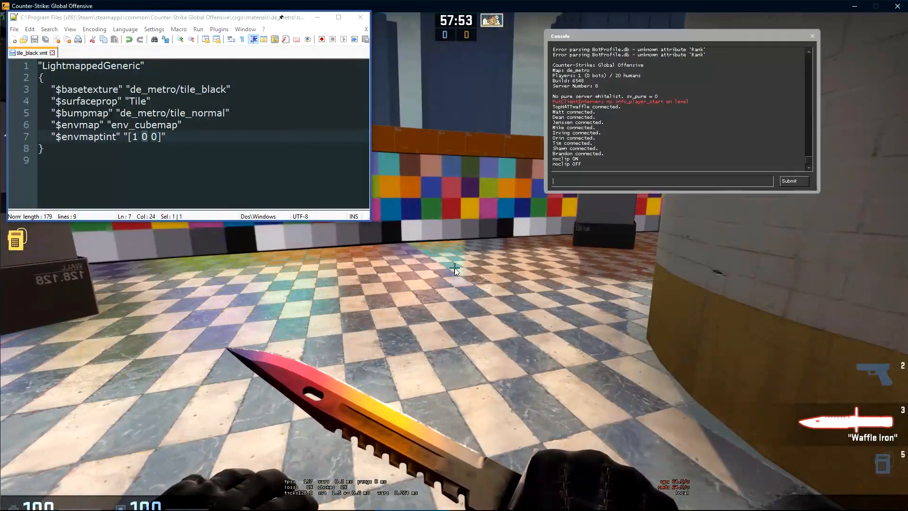
type("mat_relk")
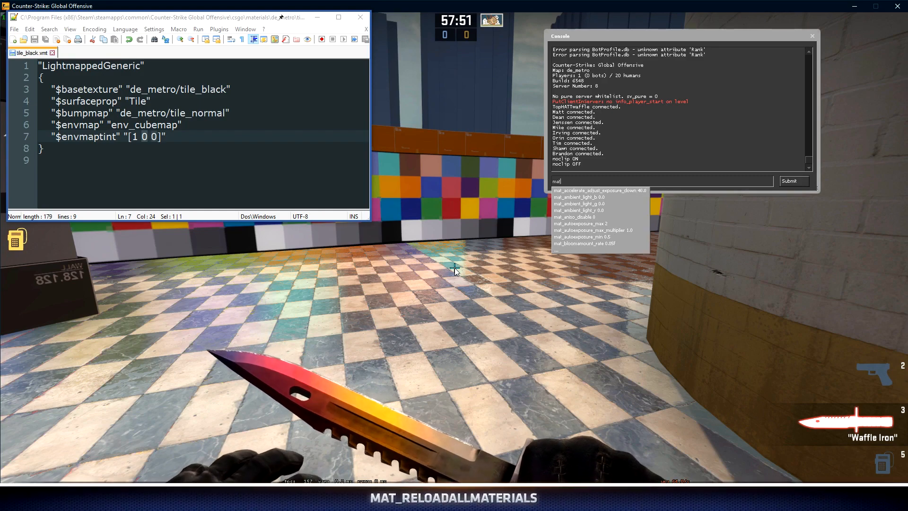
key("BackSpace")
key("BackSpace")
key("Tab")
key("Tab")
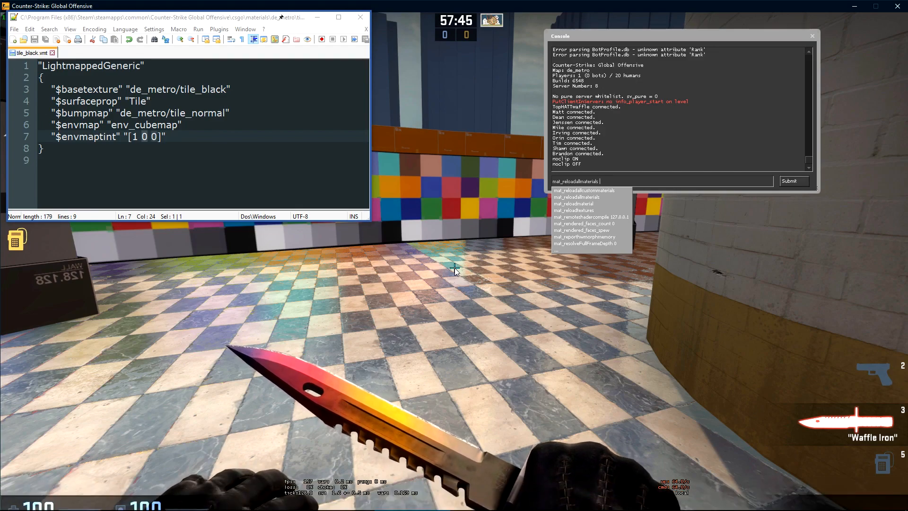
key("Return")
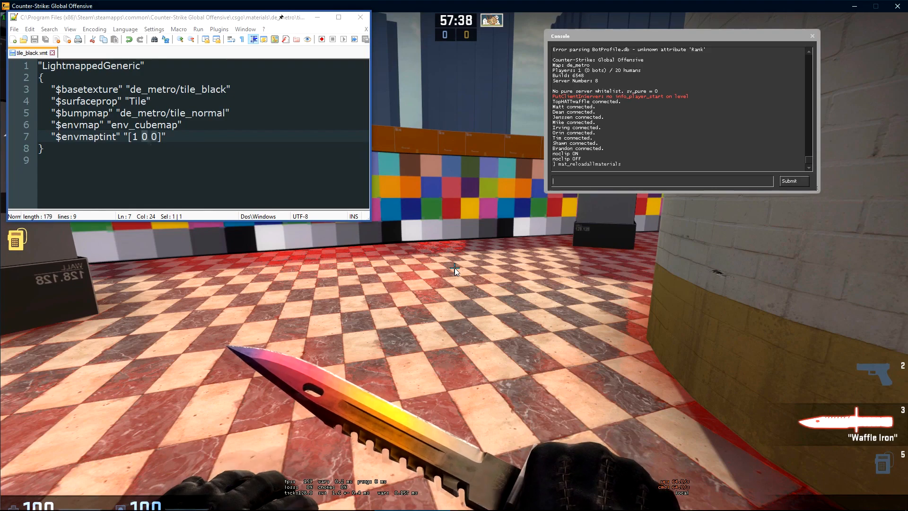
Step: Set "$envmaptint" in tile_black.vmt back to [1 1 1] and reload the saved material in the game with mat_reloadallmaterials
left_click(133, 137)
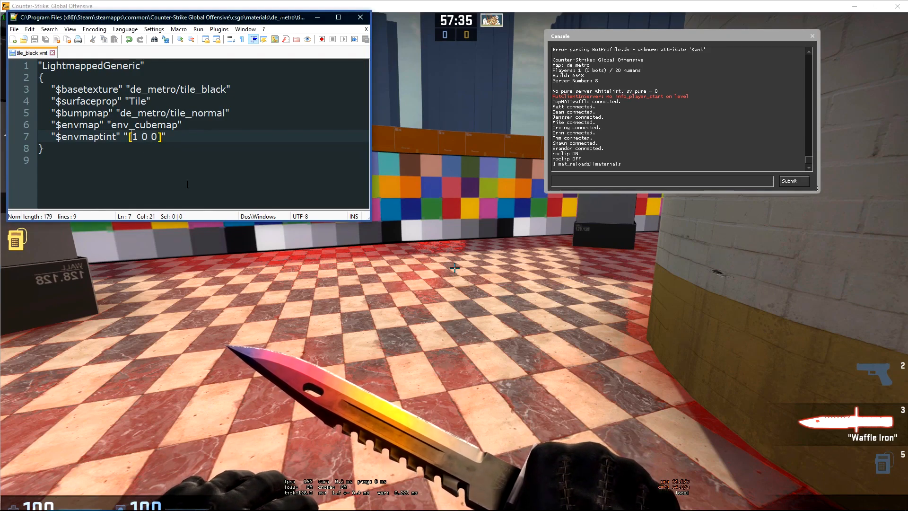
key("Delete")
type("1")
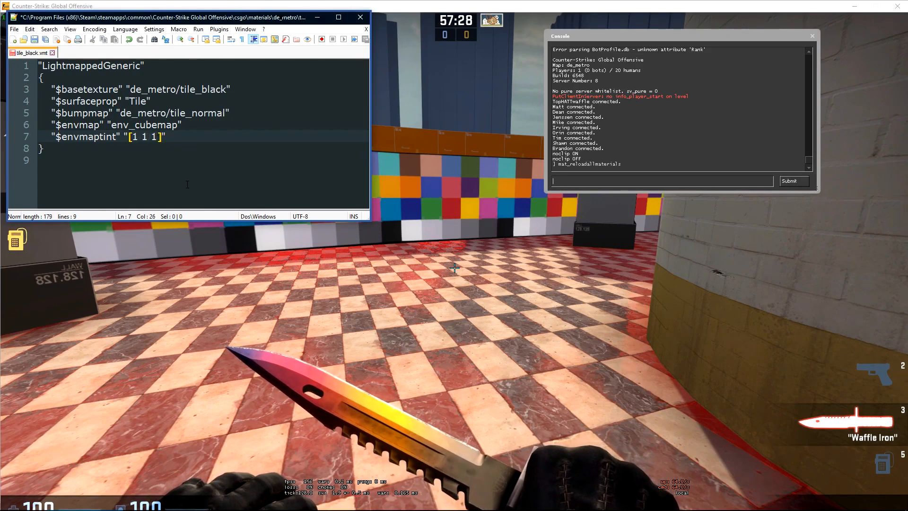
key("ctrl+s")
left_click(627, 177)
key("Up")
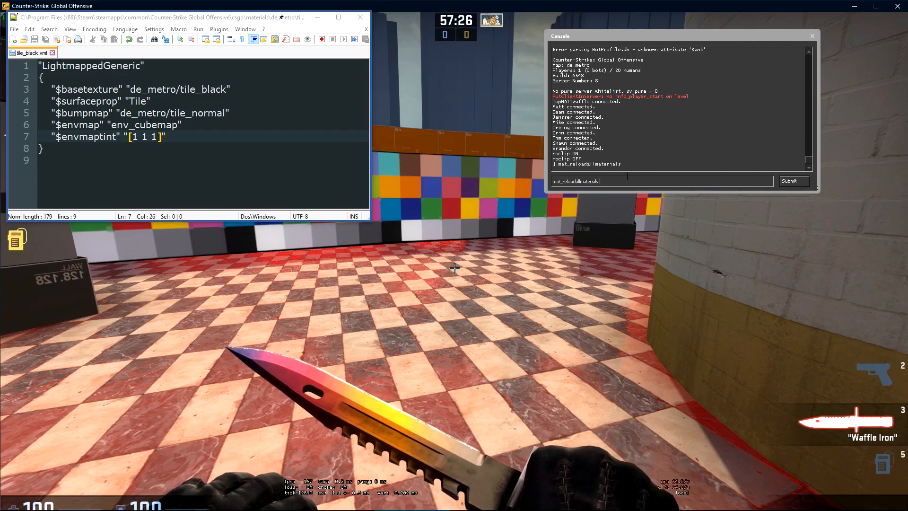
key("Return")
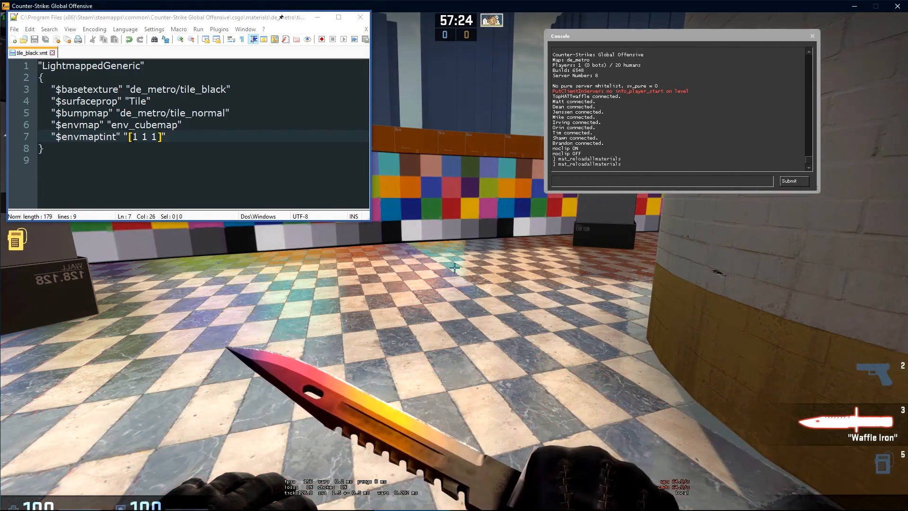
Step: Set "$envmaptint" in tile_black.vmt to [.3 .3 .3] and save the file
left_click(132, 137)
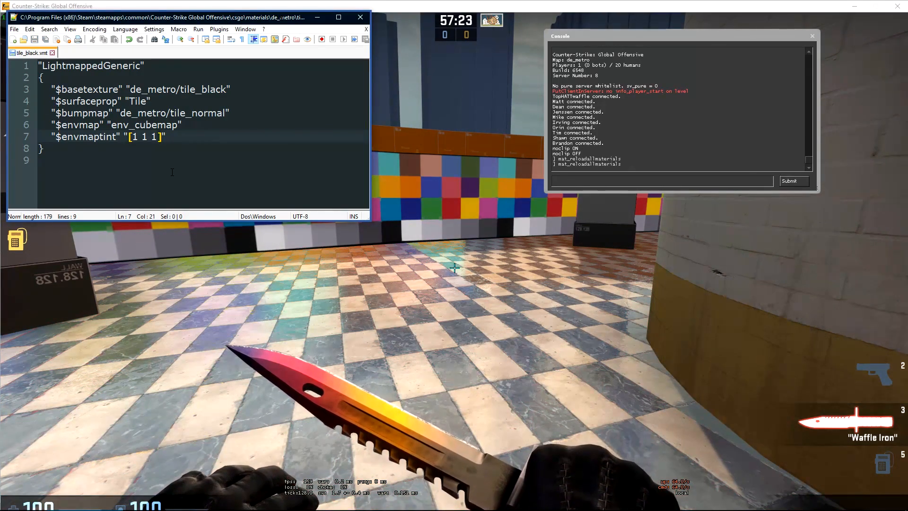
key("Delete")
type(".3")
key("Delete")
type(".3")
key("Right")
key("Delete")
type(".3")
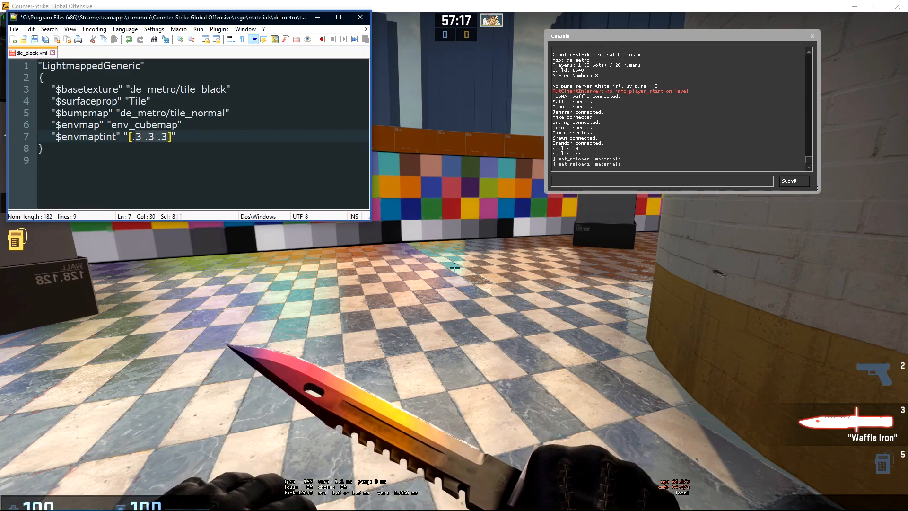
key("Down")
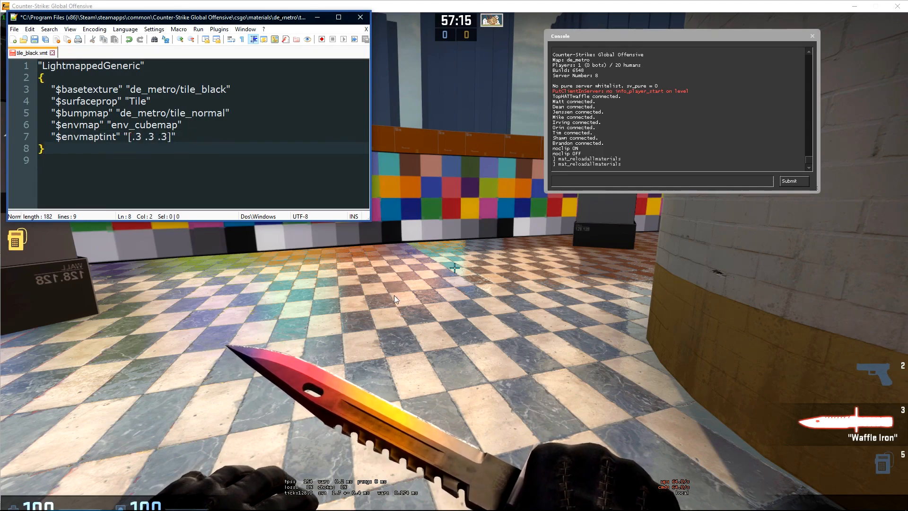
left_click(34, 39)
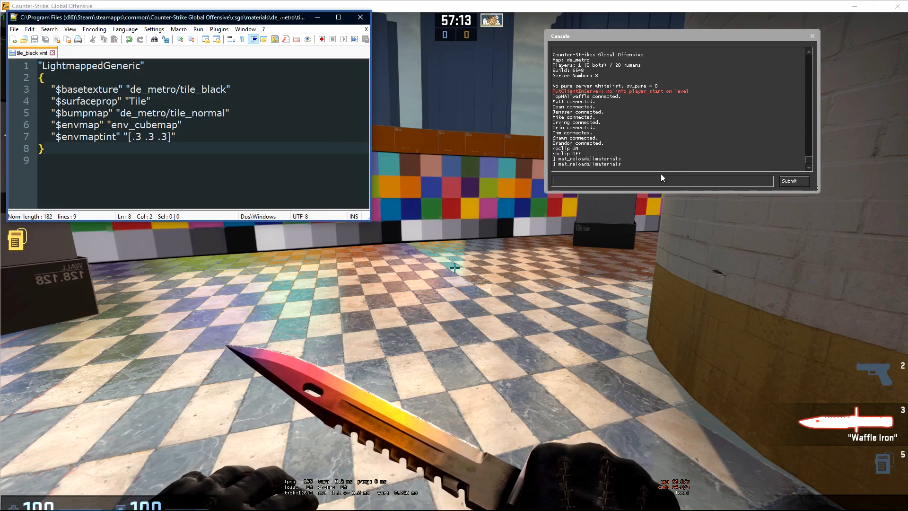
Step: Rerun mat_reloadallmaterials in the game console to apply the .3 reflection tint to the floor
left_click(662, 178)
key("Up")
key("Return")
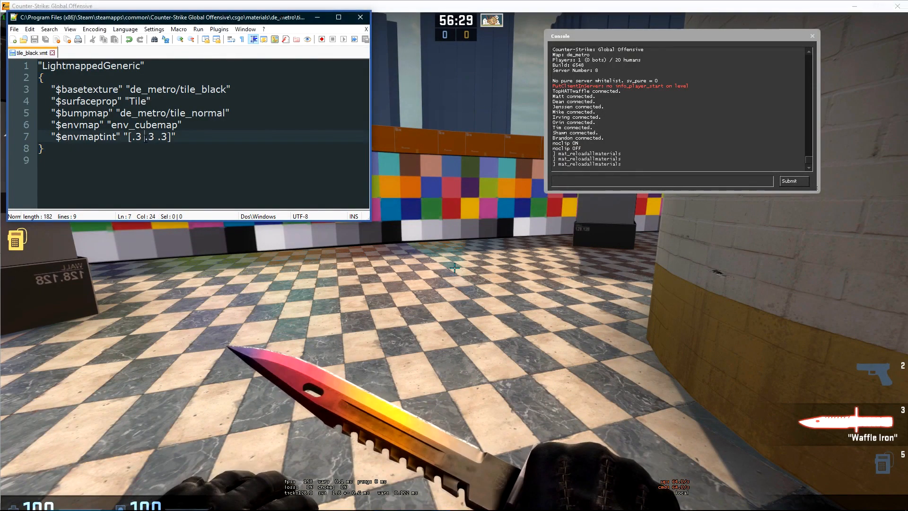
Step: Set "$envmaptint" in tile_black.vmt to [.8 .8 .8] and save the file
left_click(135, 136)
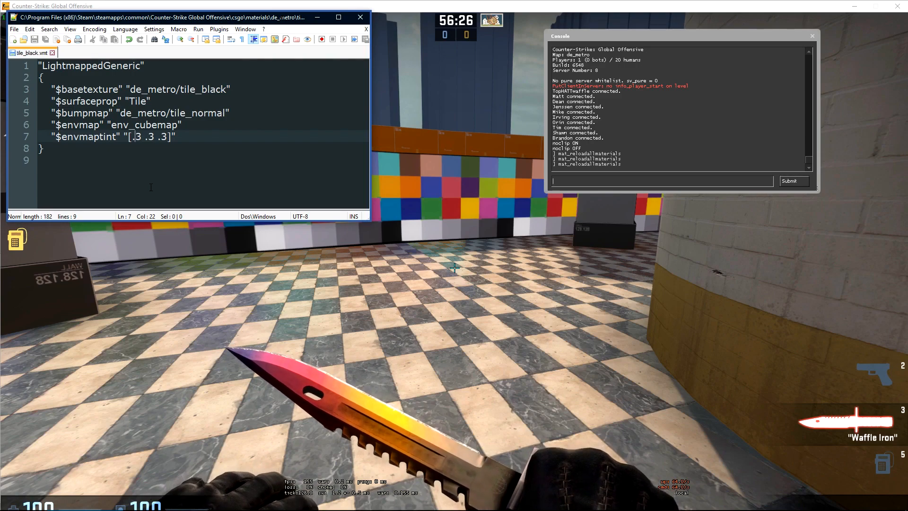
key("Delete")
type("8")
key("Right")
key("Right")
key("Delete")
type("8")
key("Right")
key("Right")
key("Delete")
type("8")
key("ctrl+s")
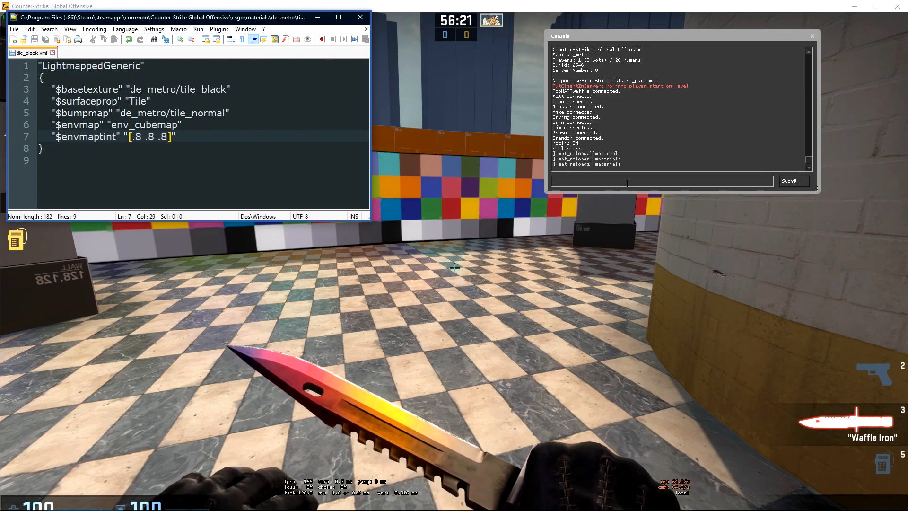
Step: Rerun mat_reloadallmaterials in the game console to apply the .8 reflection tint to the floor
left_click(627, 183)
key("Up")
key("Return")
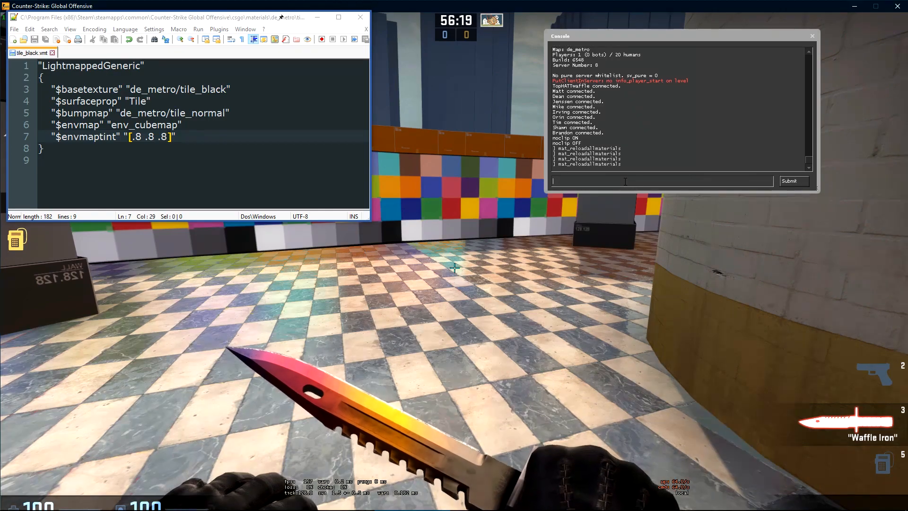
Step: Add an "$envmapsaturation" parameter on a new line below "$envmaptint" in tile_black.vmt
left_click(218, 133)
key("Return")
type("\"")
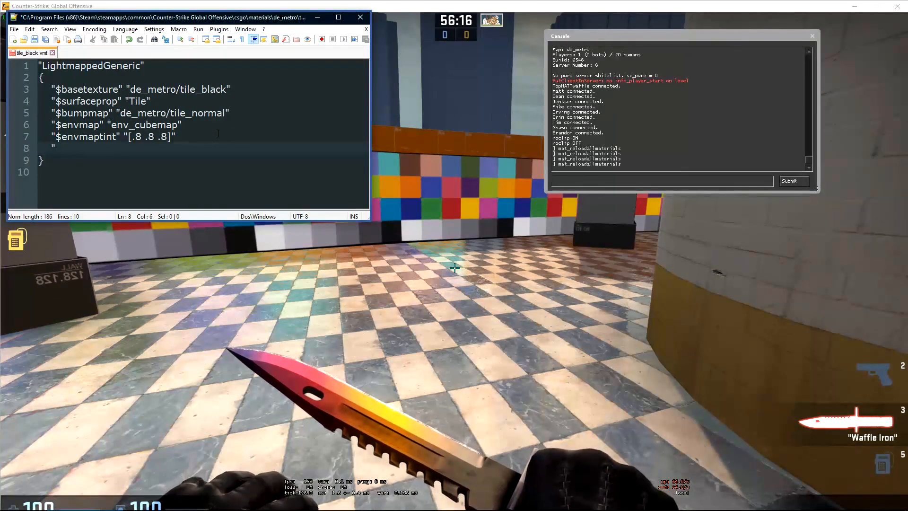
type("$")
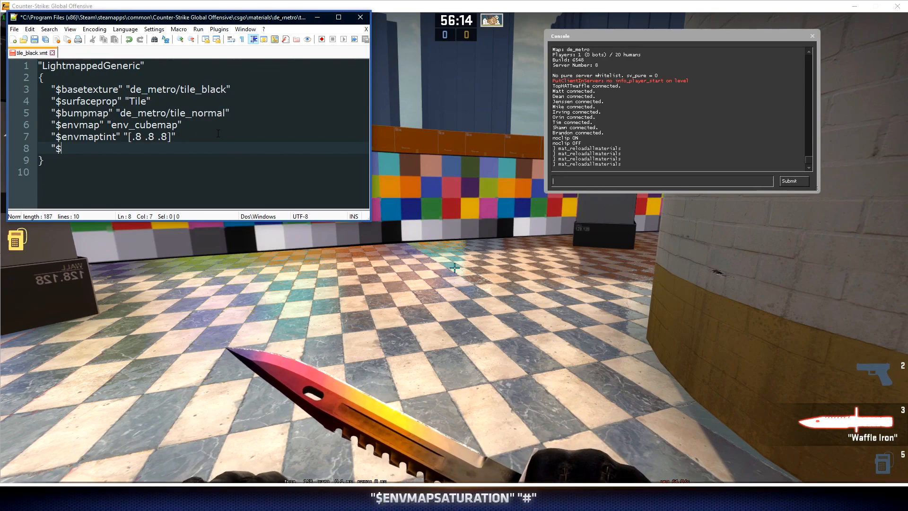
type("envmapsaturation")
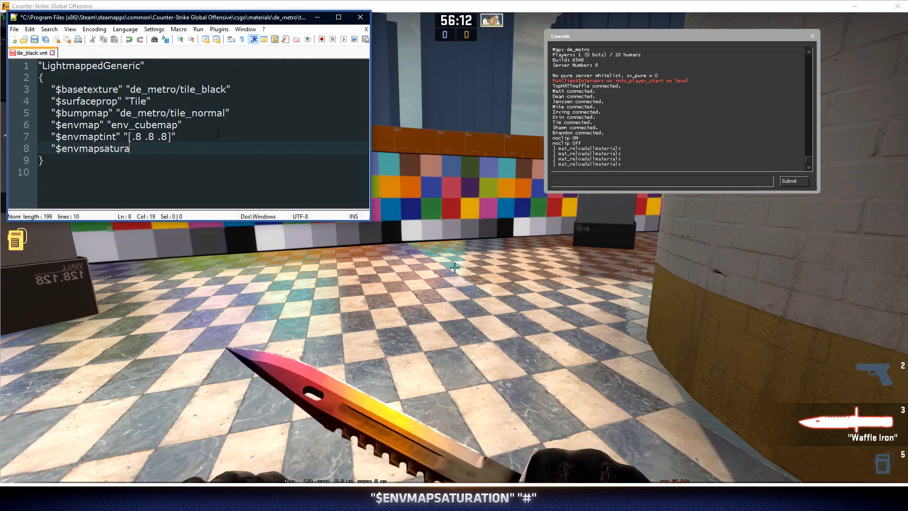
type("\" \"1\"")
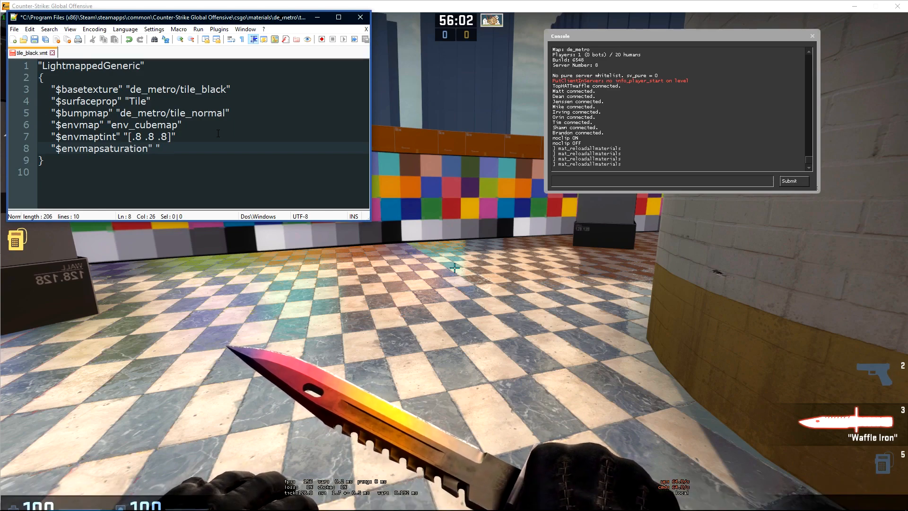
Step: Set "$envmapsaturation" to 5, save tile_black.vmt and reload all materials in the game
key("BackSpace")
type("5")
key("ctrl+s")
key("Up")
key("Return")
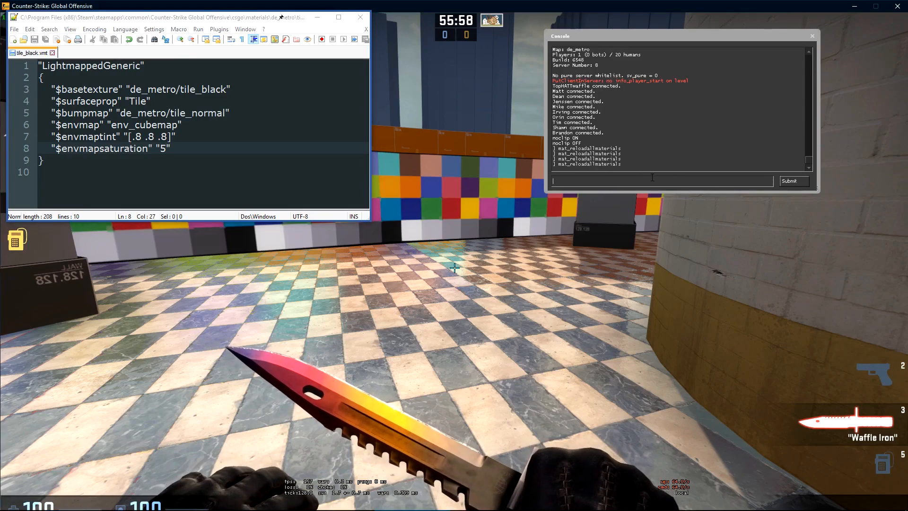
Step: Set "$envmapsaturation" to 0, save tile_black.vmt and reload all materials in the game
left_click(167, 151)
key("BackSpace")
type("0")
key("ctrl+s")
left_click(644, 184)
key("Up")
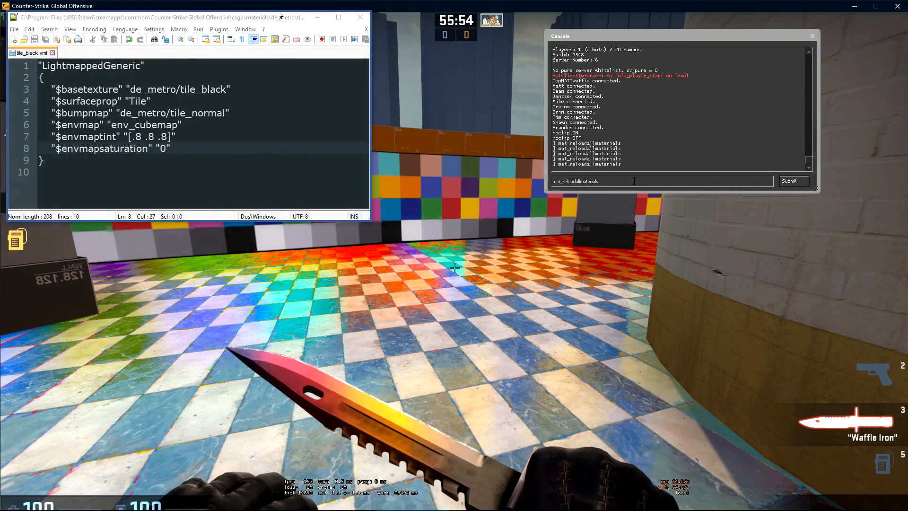
key("Return")
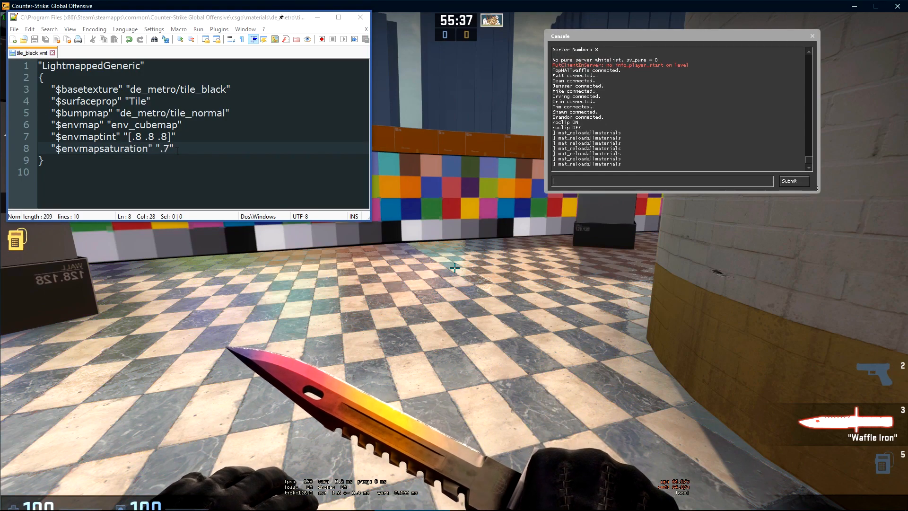
Step: Add "$envmapcontrast" "1" on a new line below "$envmapsaturation" in tile_black.vmt and save the file
left_click(176, 150)
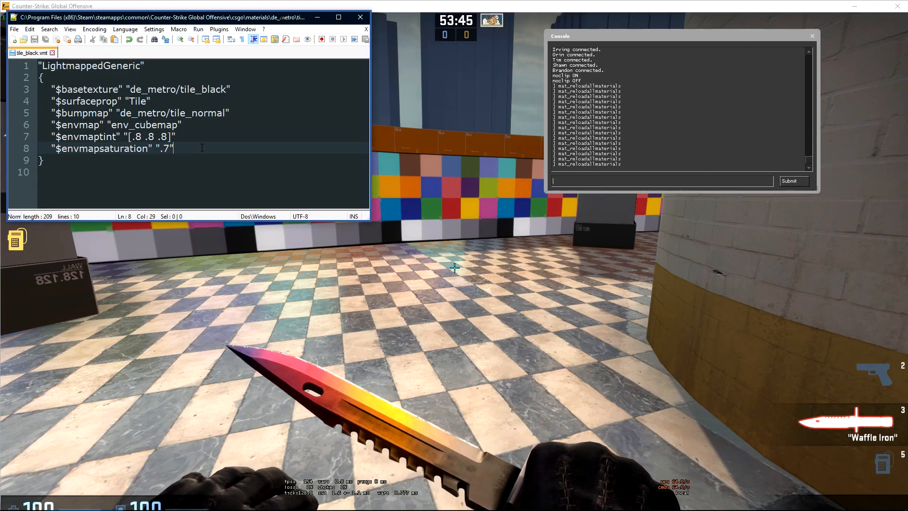
key("Return")
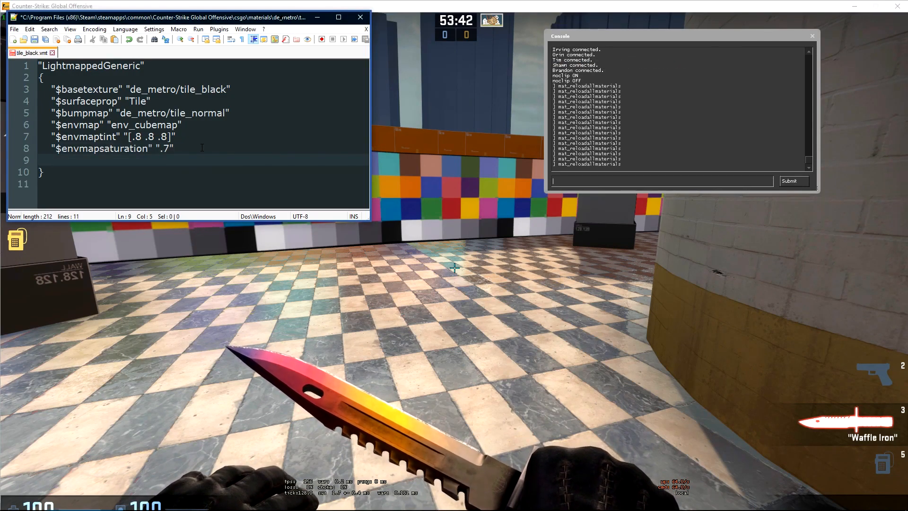
left_click(572, 350)
key("grave")
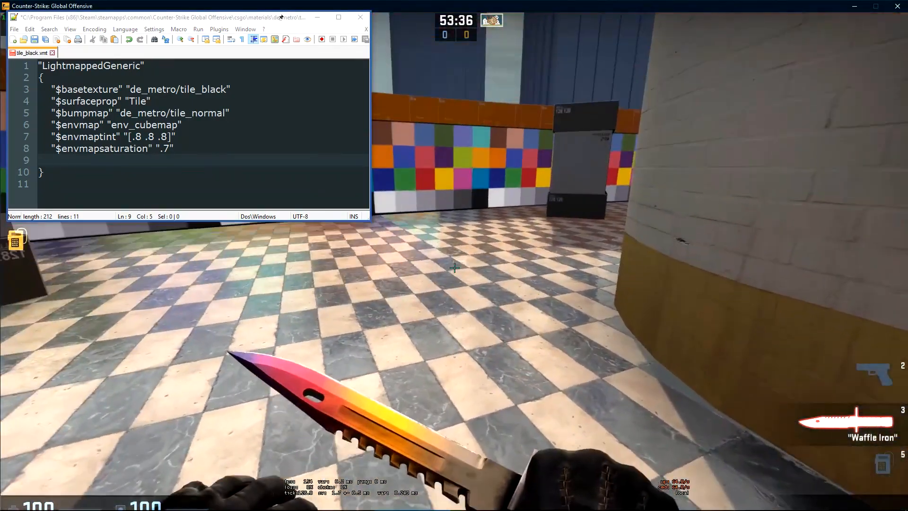
left_click(109, 164)
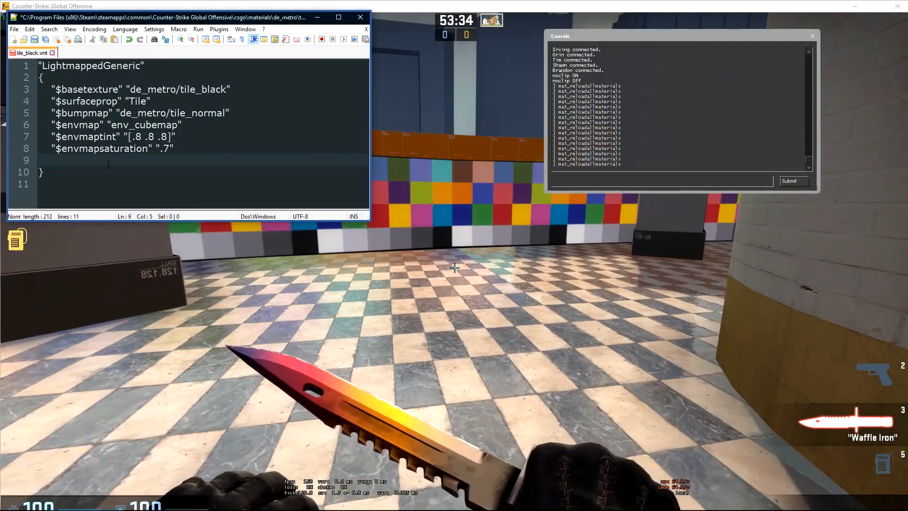
type("\"$env")
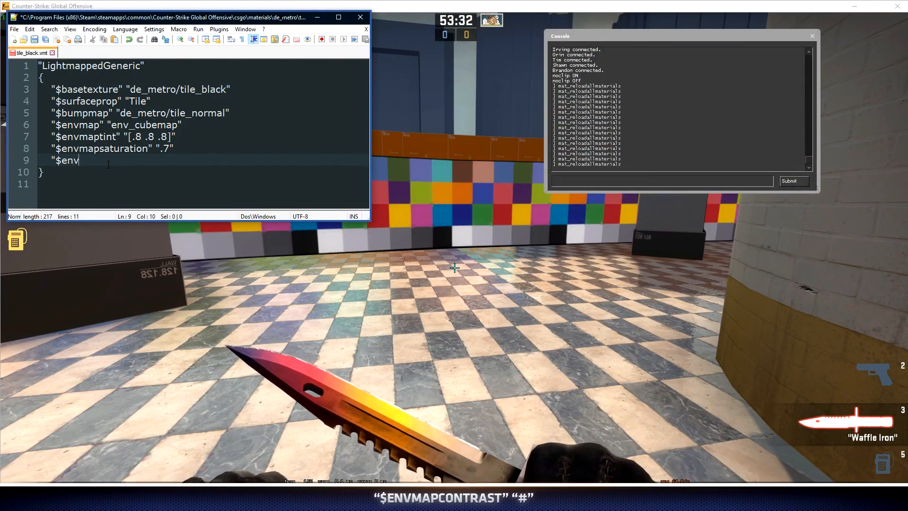
type("mapcontrast")
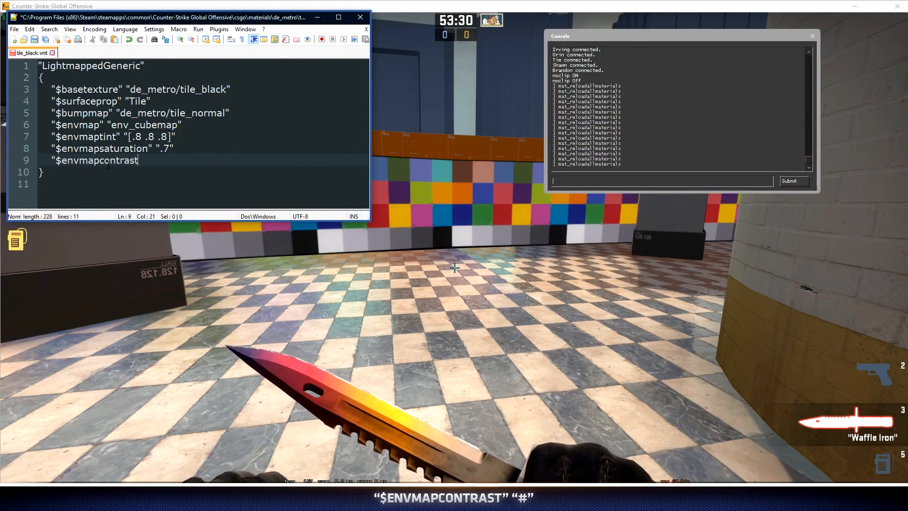
type("\" \"1\"")
key("ctrl+s")
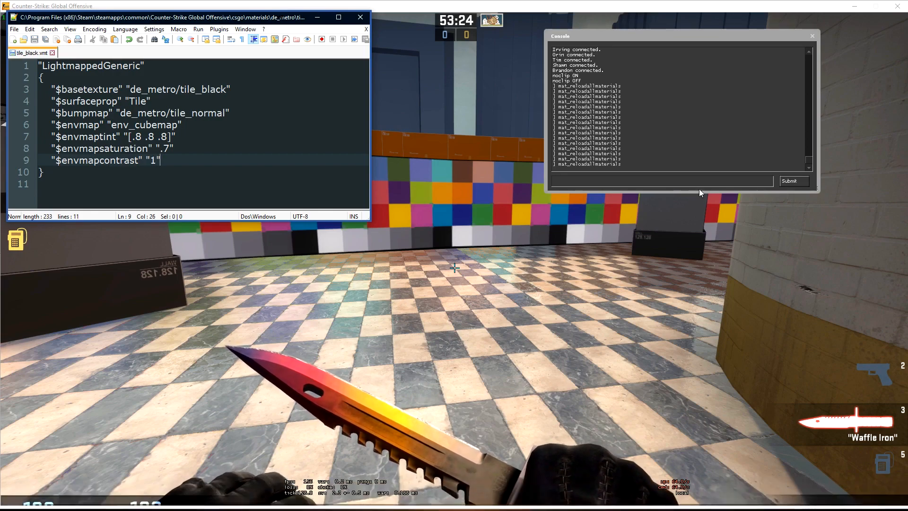
Step: Reload all materials in the game and look over the tiled floor with the envmap contrast of 1
left_click(642, 182)
key("grave")
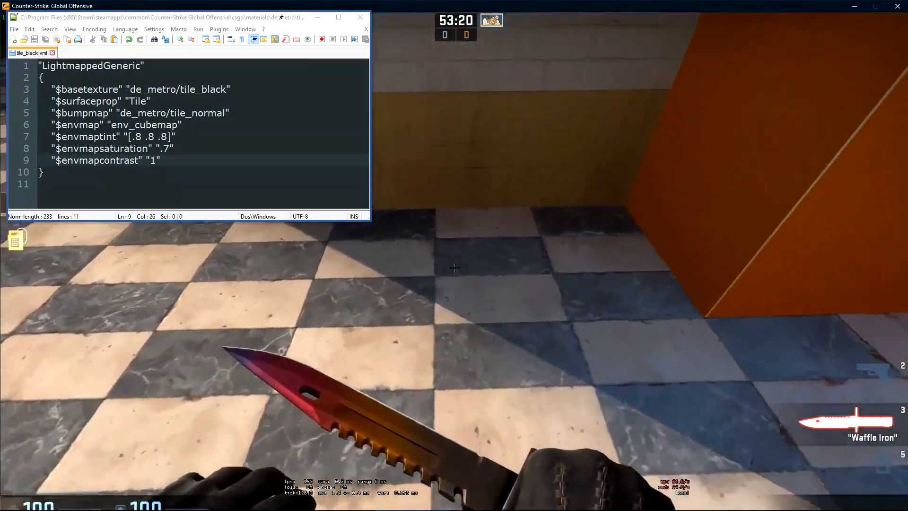
left_click(454, 268)
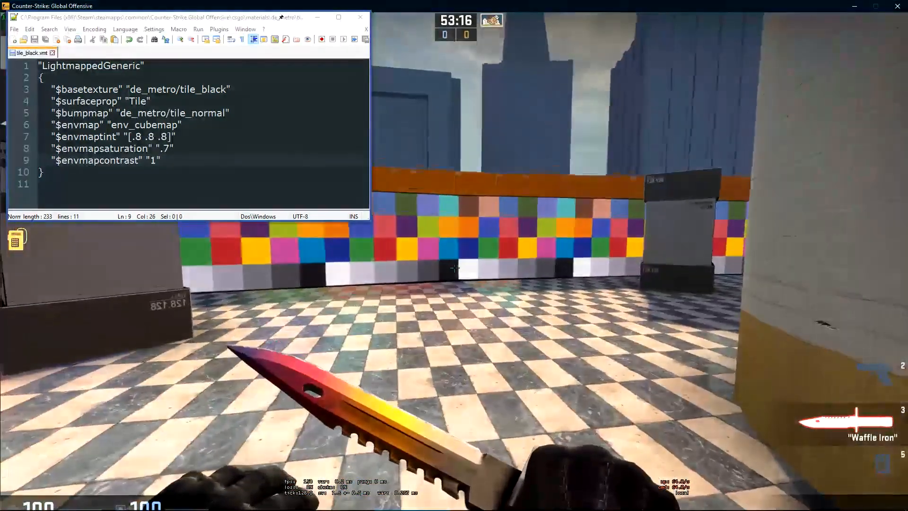
key("grave")
Step: Set "$envmapcontrast" to .5, save tile_black.vmt and reload all materials in the game
left_click(150, 161)
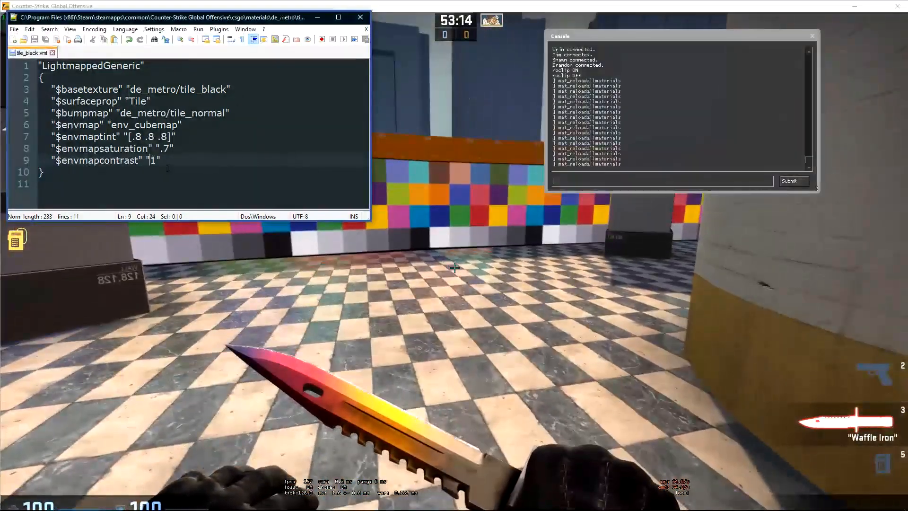
key("Delete")
type(".5")
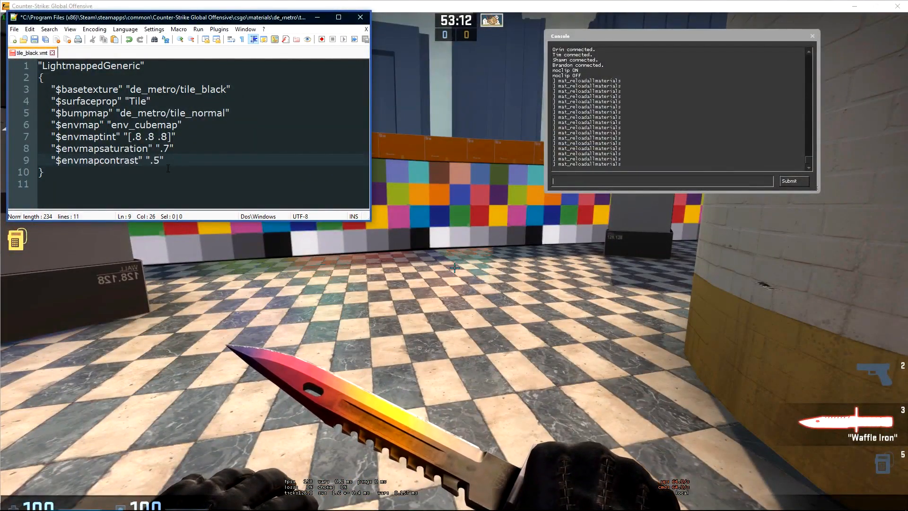
left_click(629, 181)
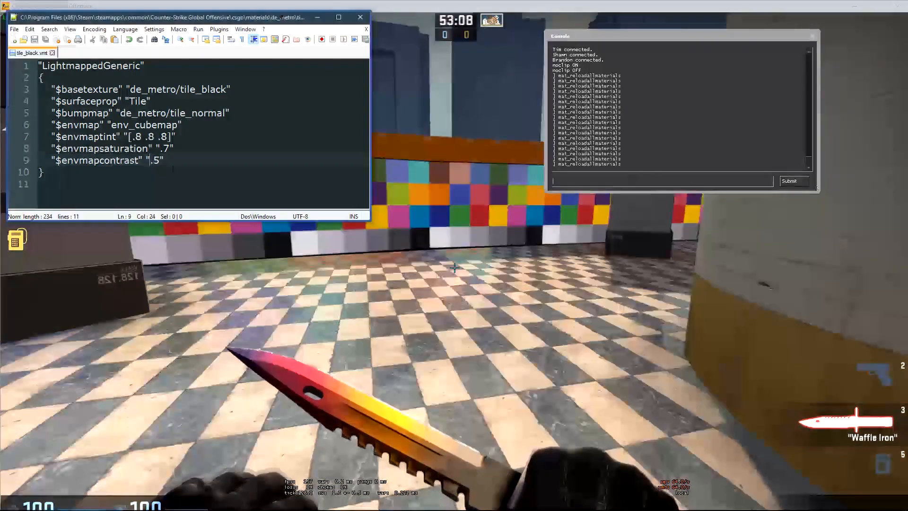
Step: Set "$envmapcontrast" to .6, save tile_black.vmt and rerun mat_reloadallmaterials in the game console
left_click(154, 160)
key("Delete")
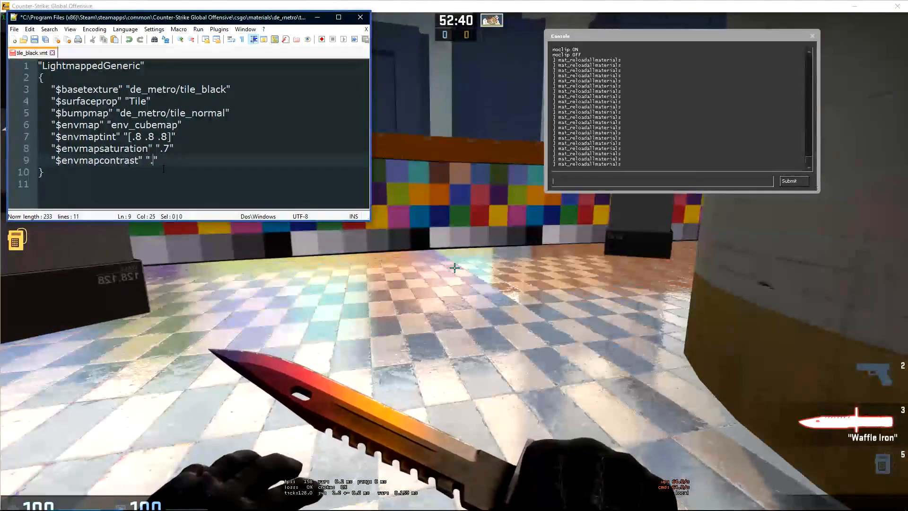
type("6")
key("ctrl+s")
left_click(607, 180)
key("Up")
key("Return")
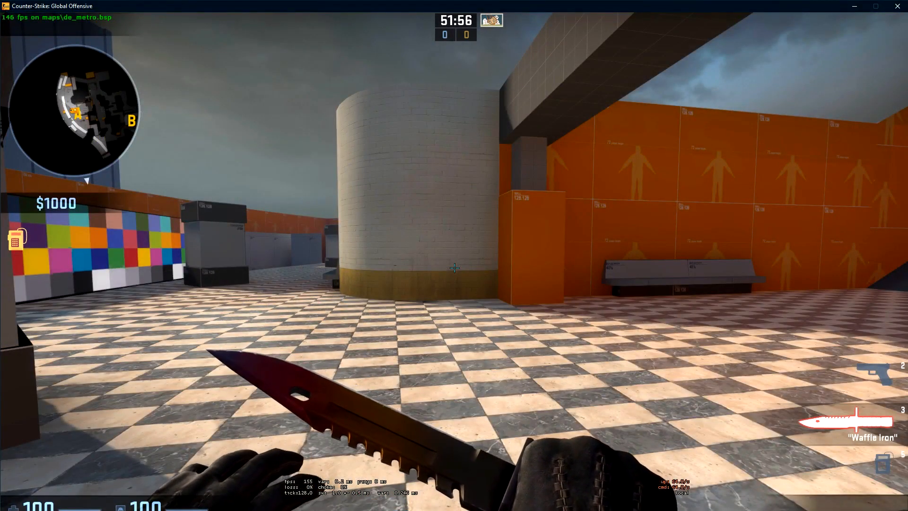
Step: Run r_showenvcubemap 1 in the game console to display the cubemap reflections on the weapon
key("grave")
type("r_show")
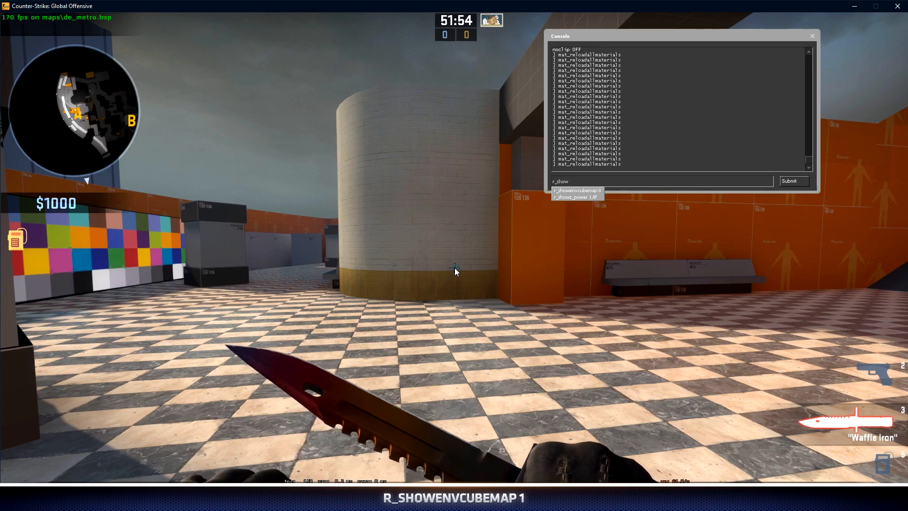
type("envcubemap 1")
key("Return")
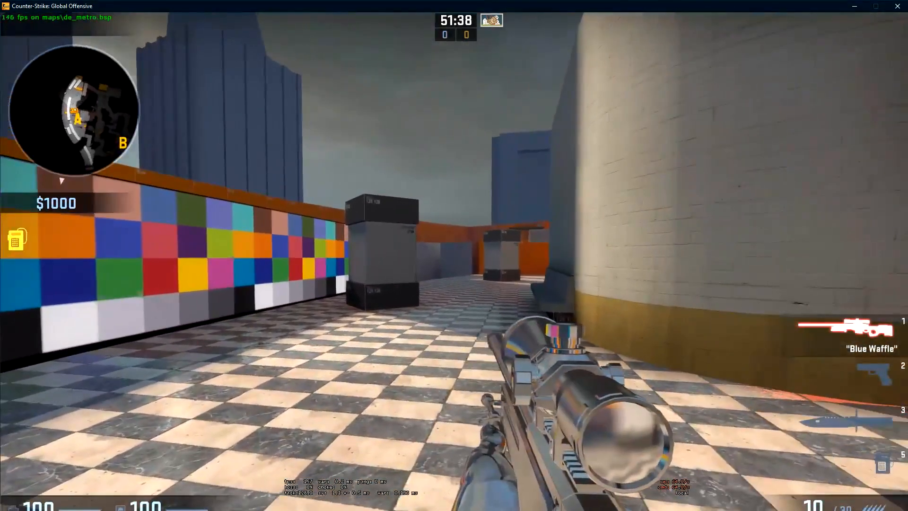
Step: Walk past the colour-chart wall and around the brick pillar, examining the cubemap reflections on the rifle
key("w")
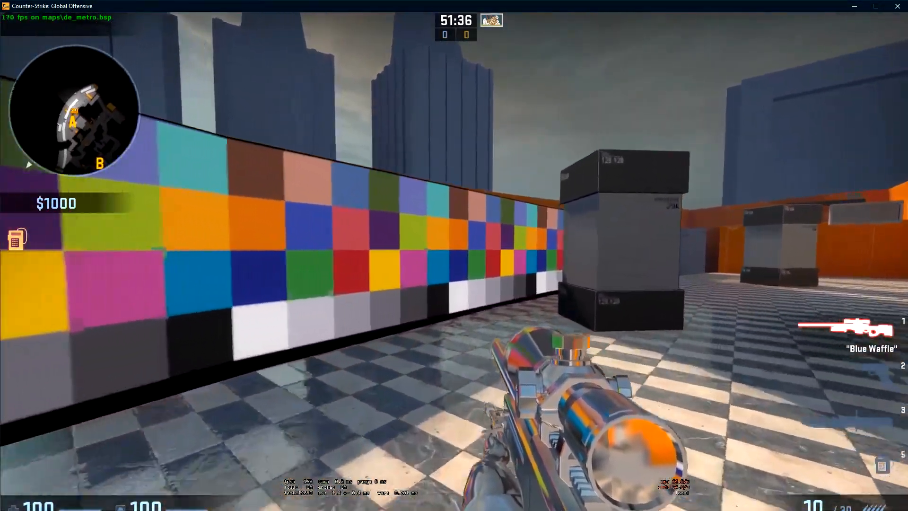
key("w")
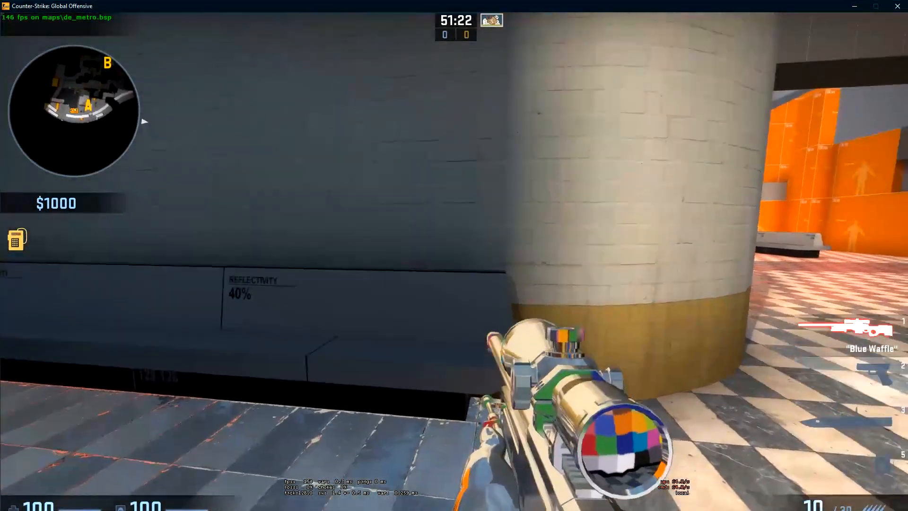
key("d")
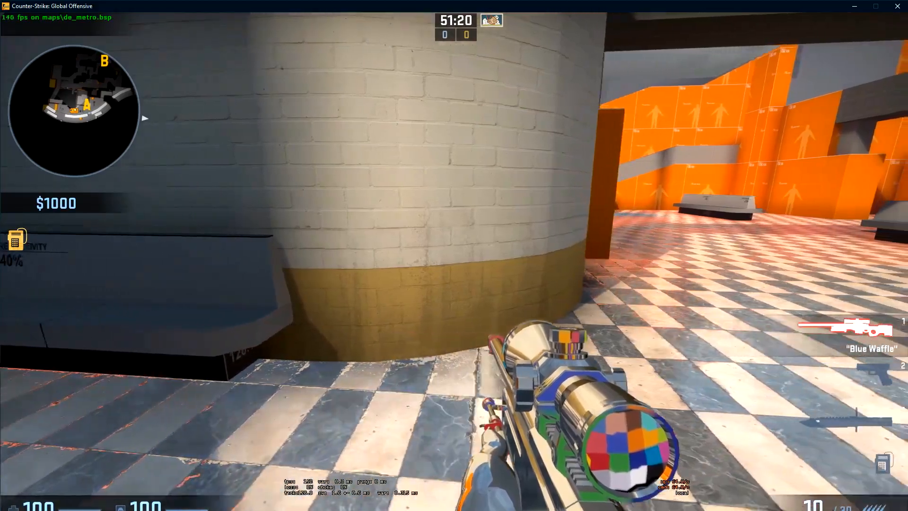
key("d")
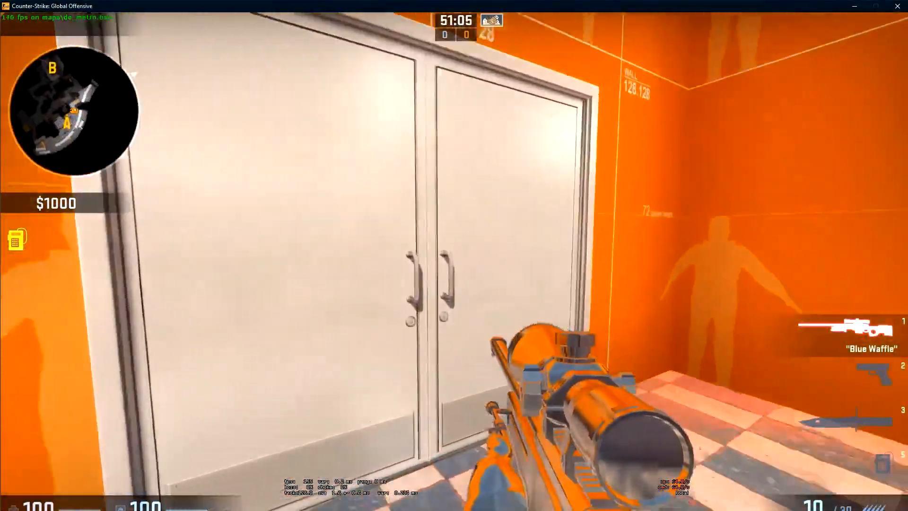
Step: Open the double doors and move between both sides, examining how the cubemap reflections on the rifle and doors change
key("e")
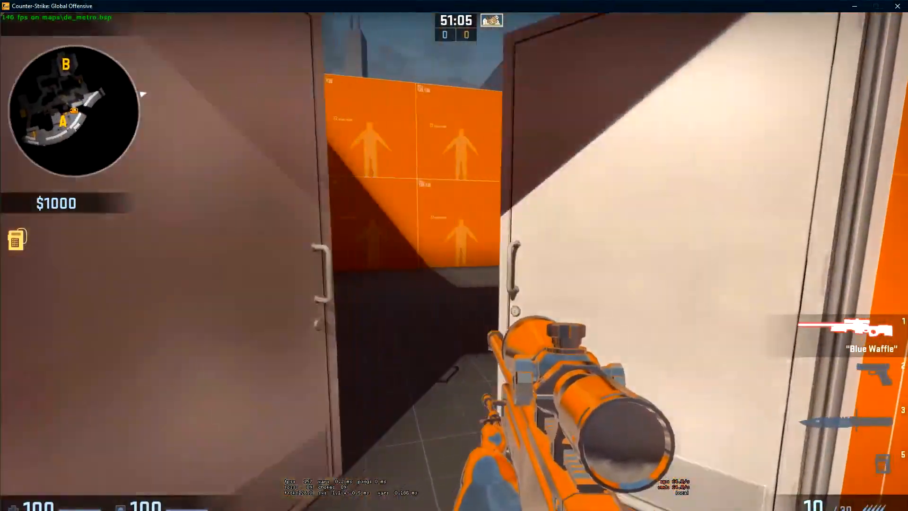
key("w")
key("s")
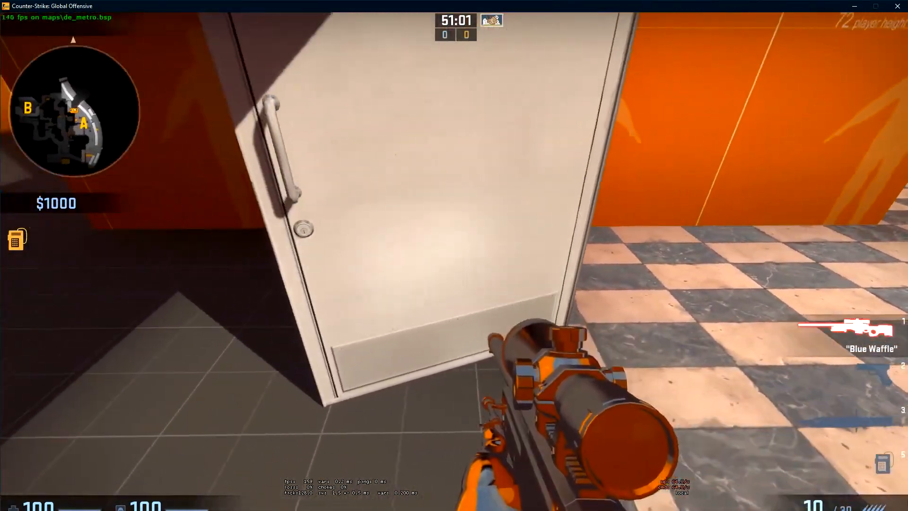
key("d")
key("a")
key("e")
key("a")
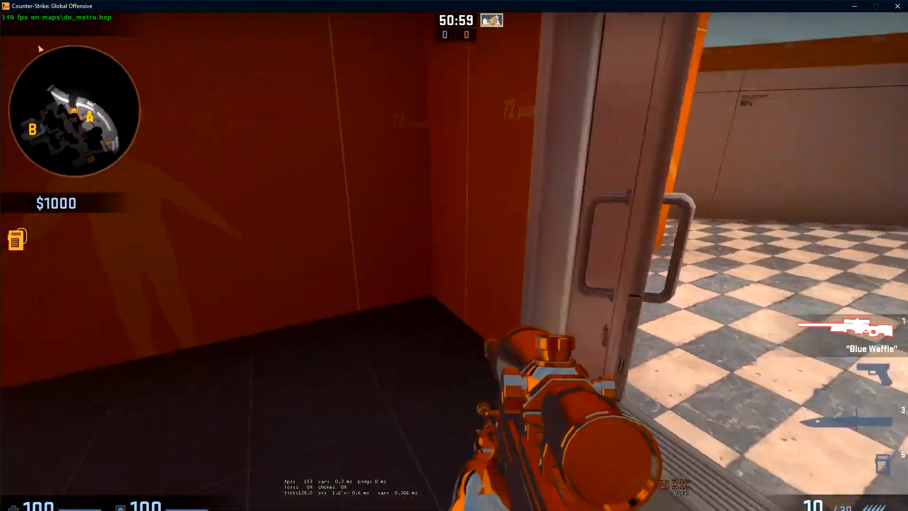
key("w")
key("e")
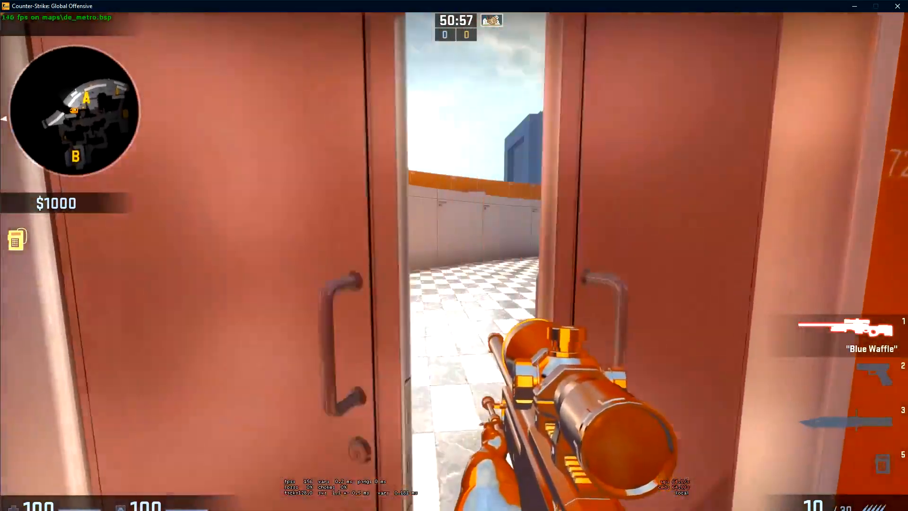